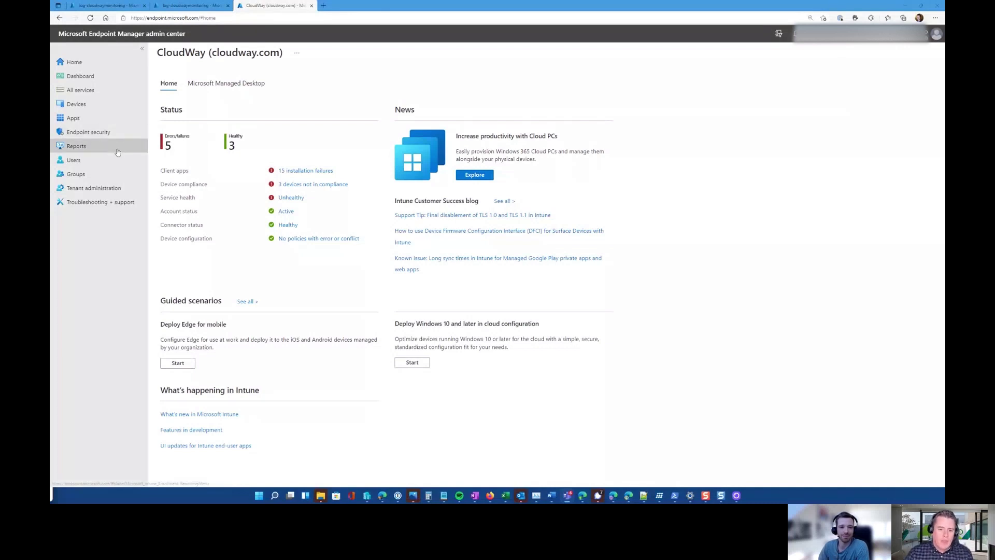
Open the Windows Feature Update Report from the Windows updates reports
click(76, 145)
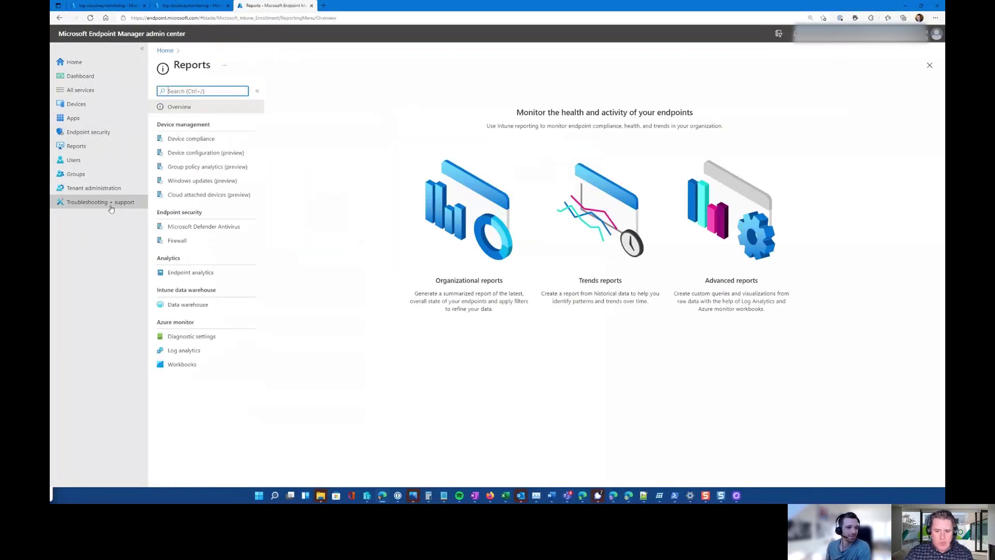
click(199, 184)
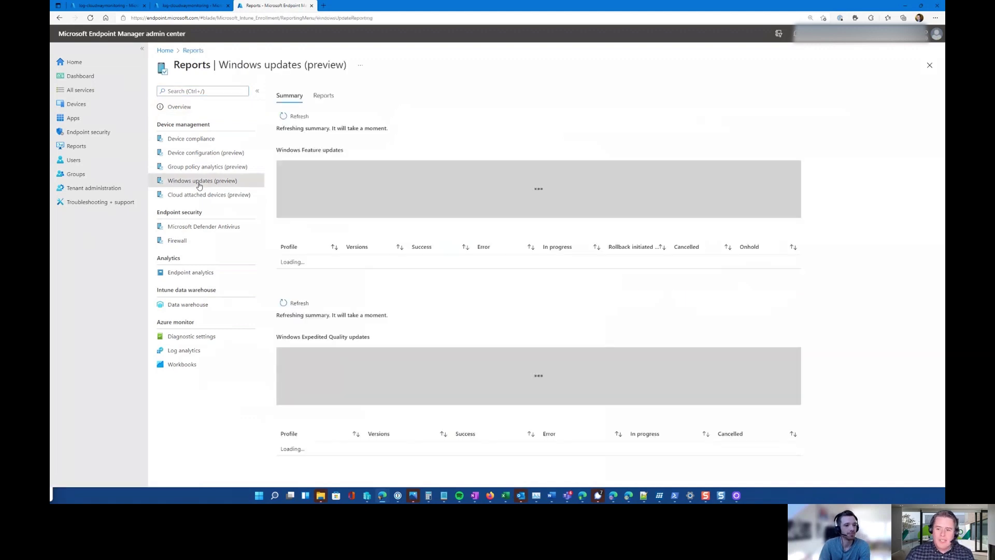
click(324, 96)
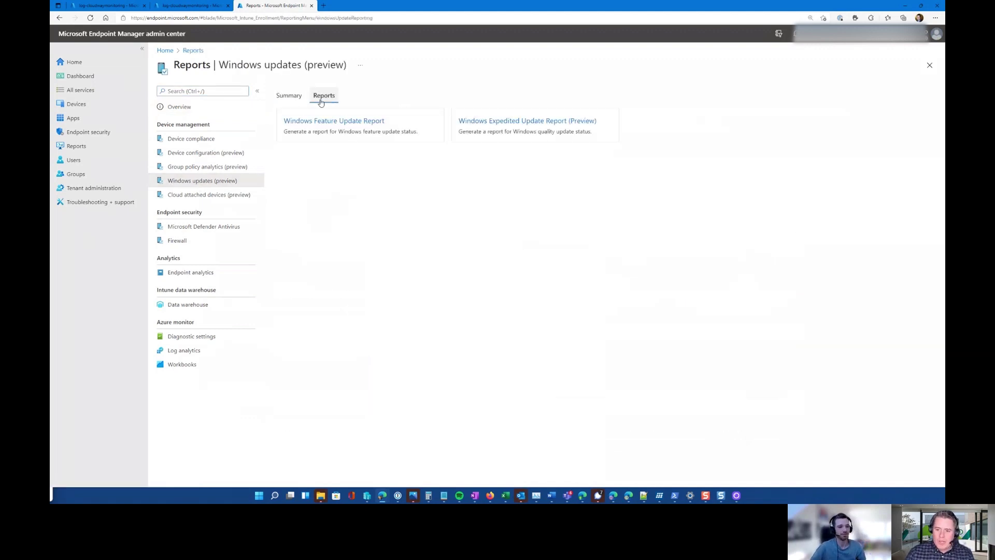
click(335, 131)
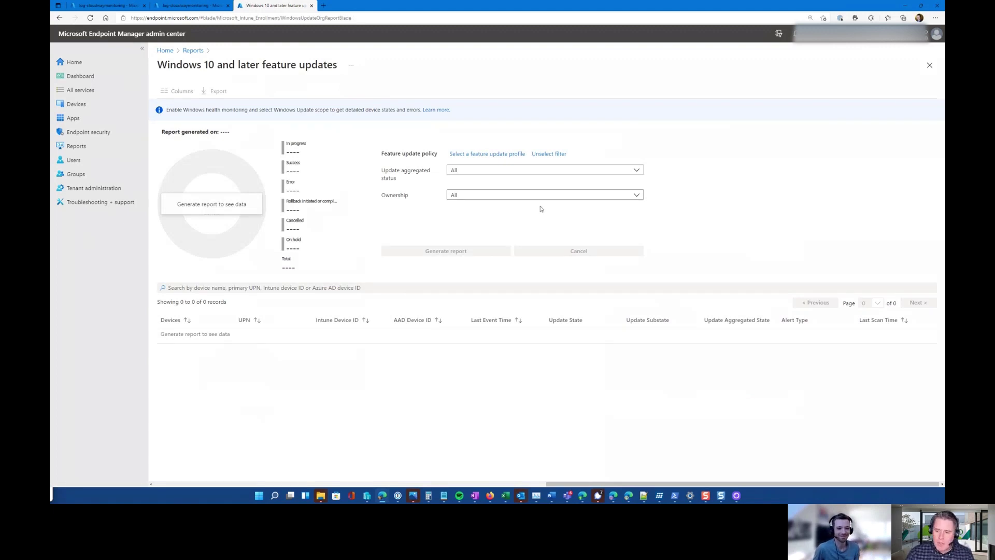
Generate the feature update report for the Windows 11 feature update policy
click(492, 154)
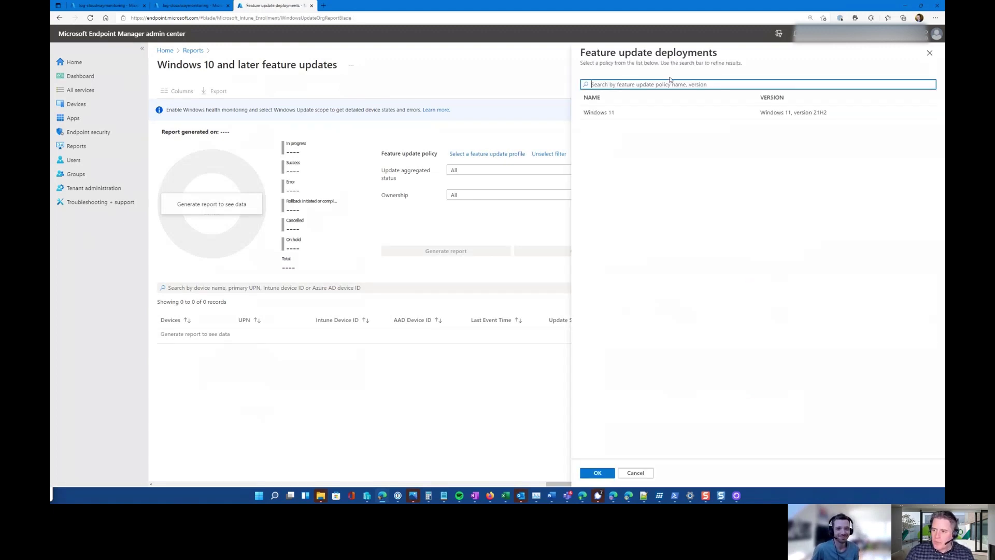
click(625, 112)
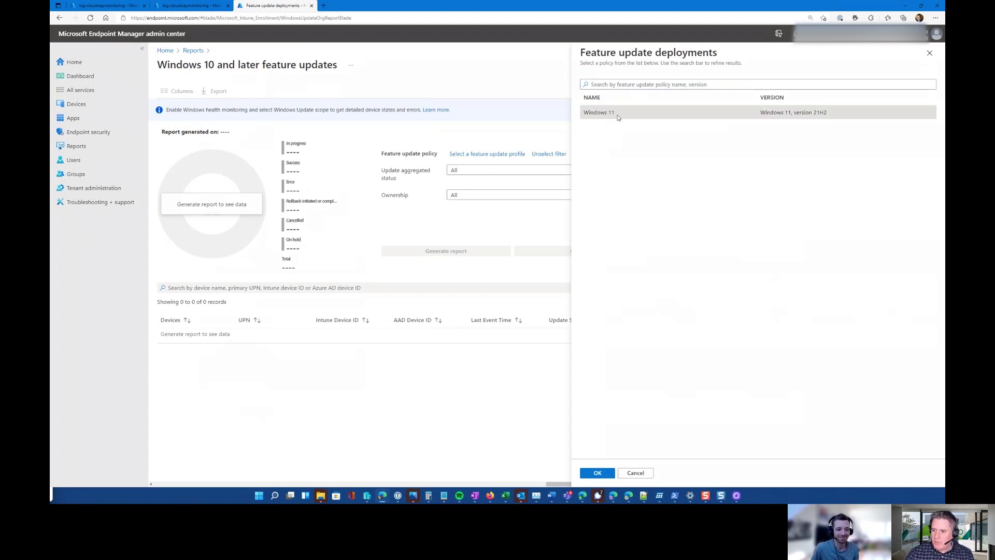
click(598, 473)
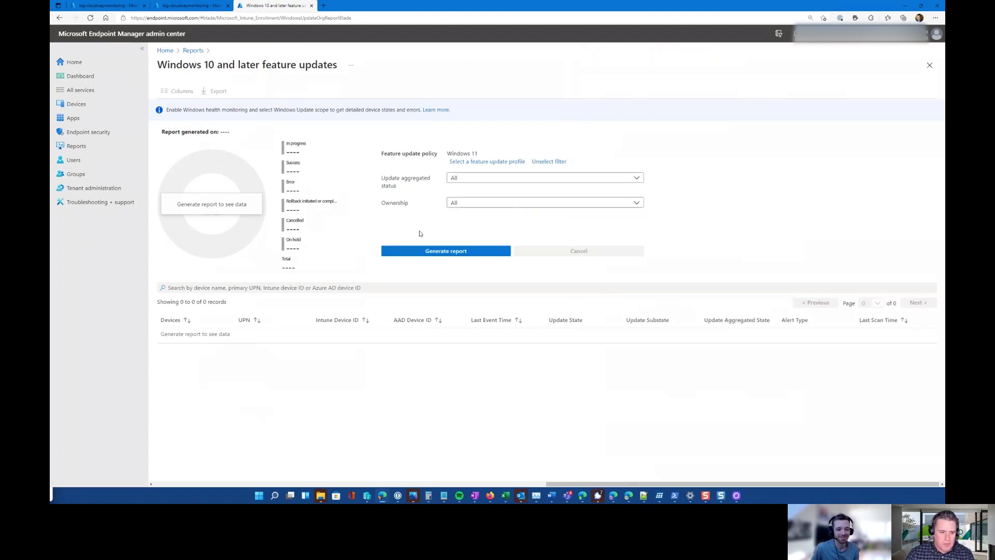
click(421, 252)
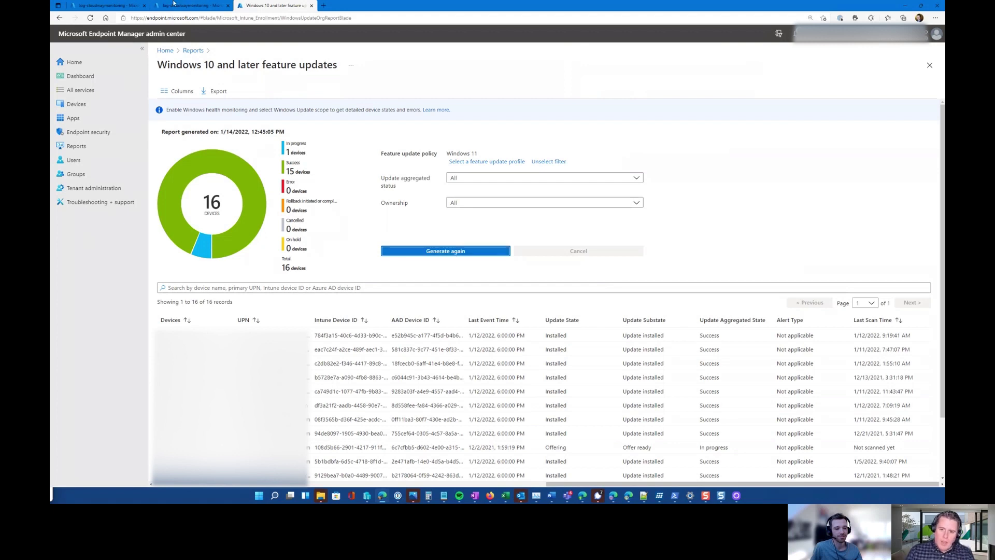
View the device monitoring assignment status and the list of all devices
click(193, 50)
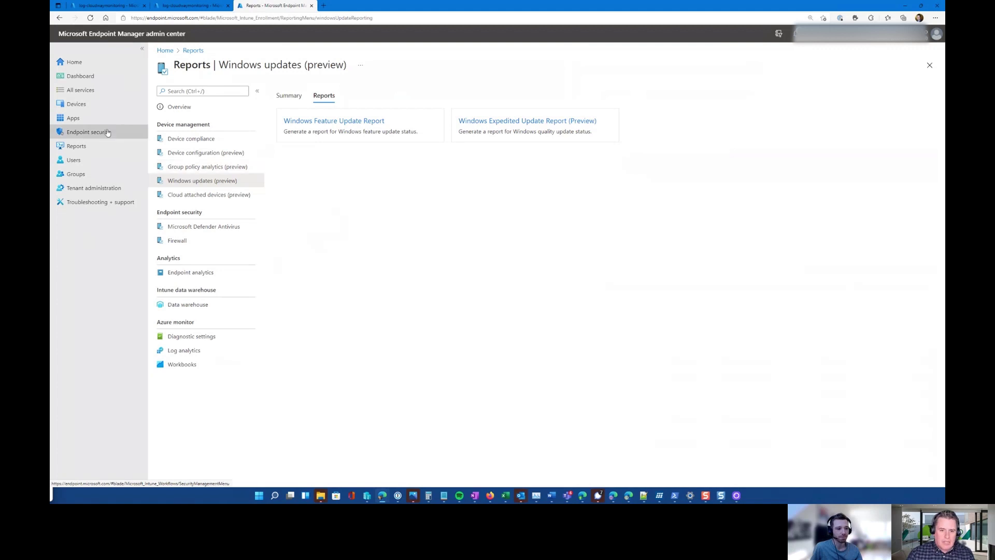
click(93, 105)
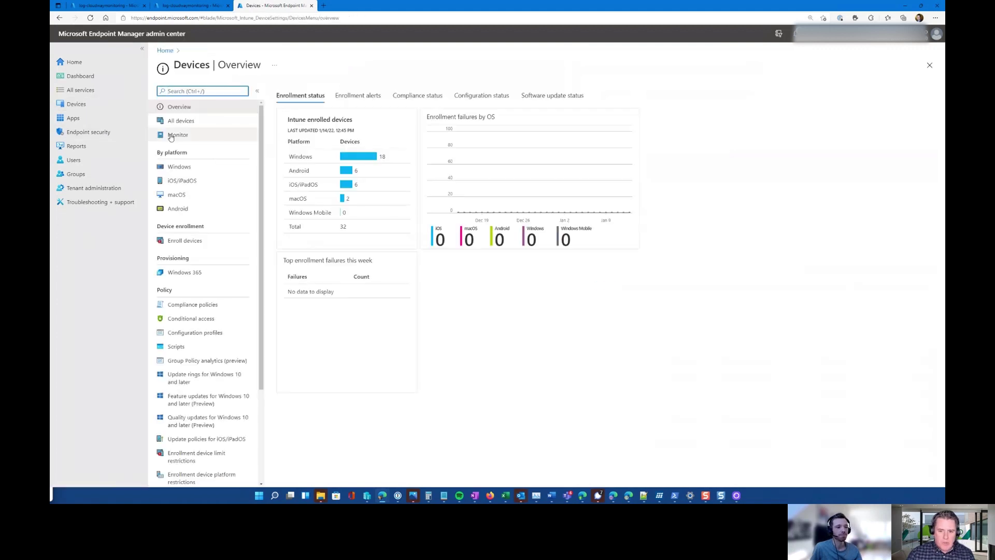
click(177, 135)
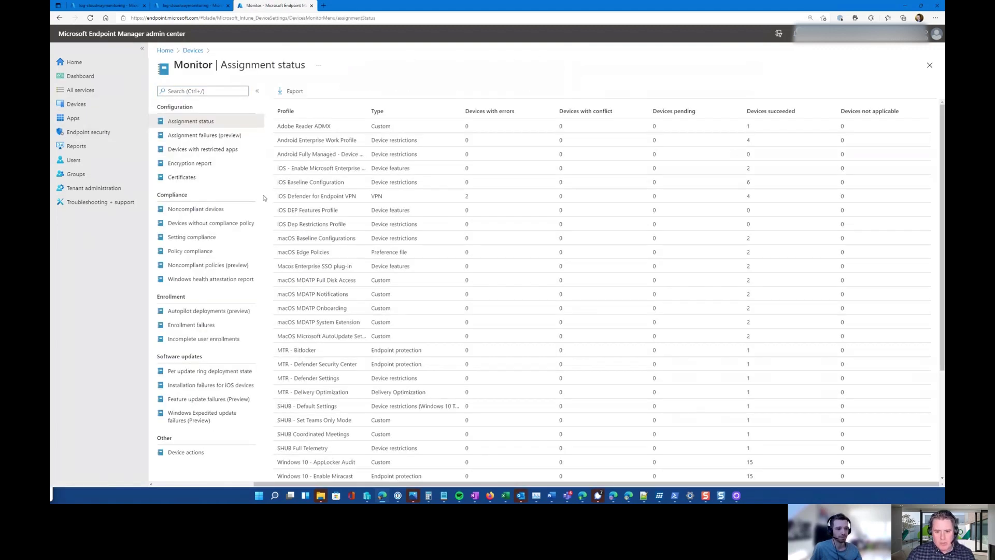
click(191, 51)
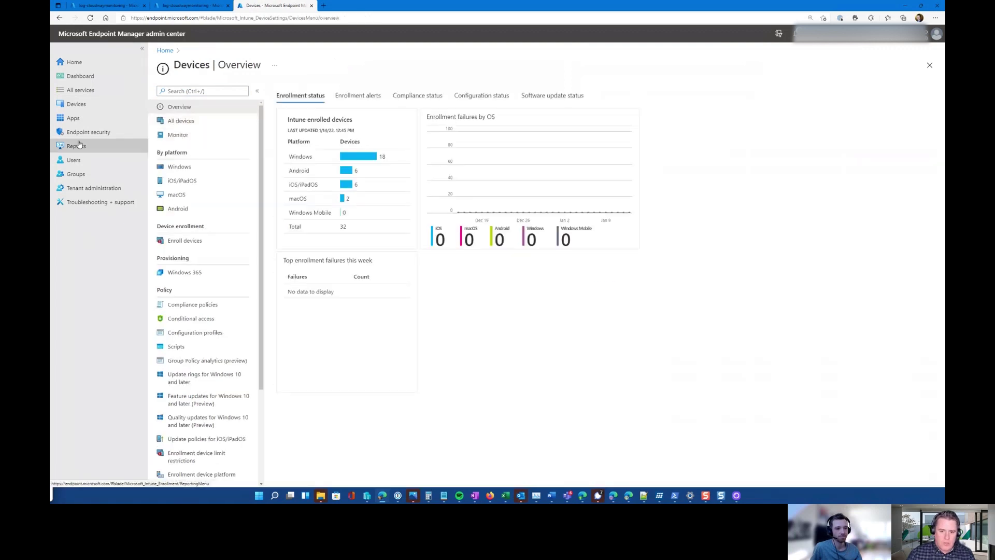
click(206, 126)
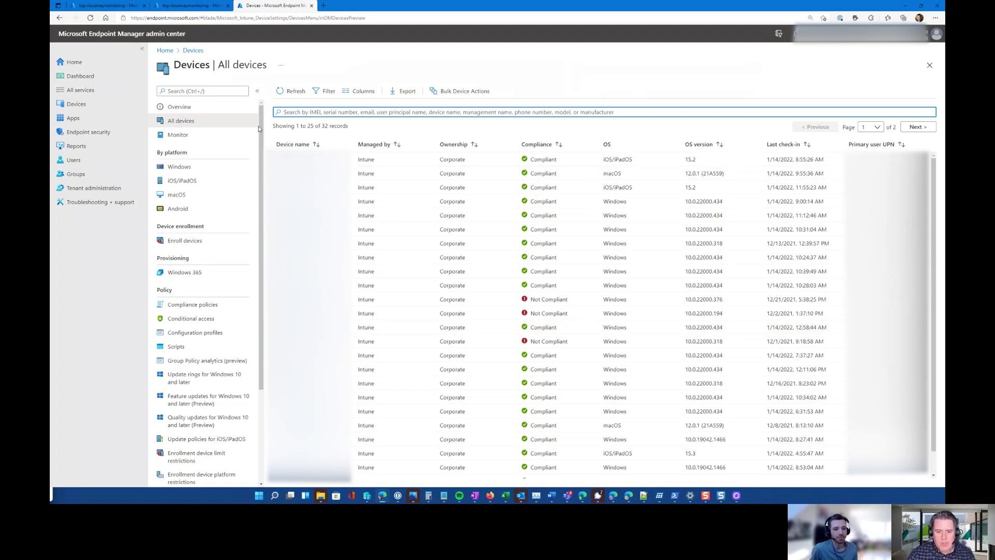
Compare the Reports overview with the monitoring reports available for devices
click(82, 147)
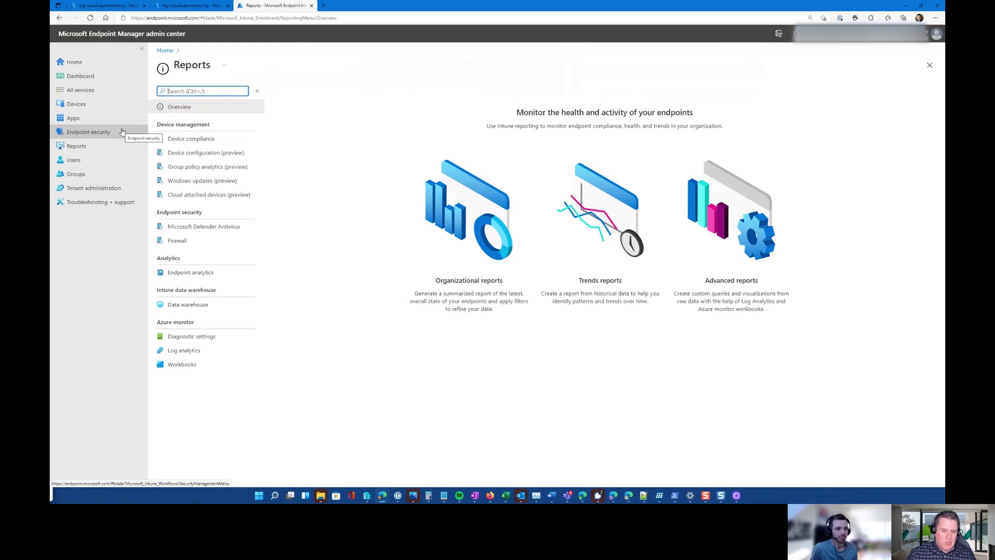
click(89, 110)
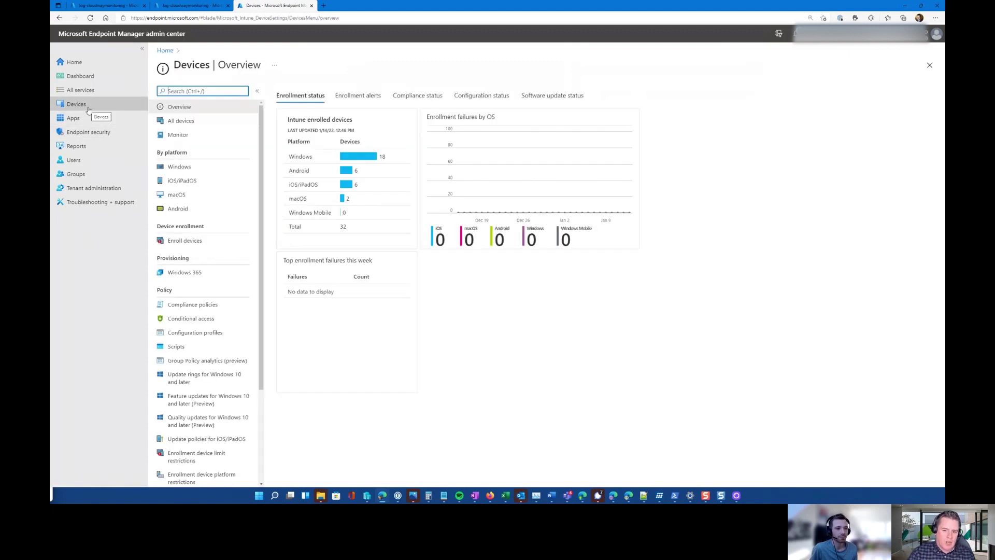
click(212, 139)
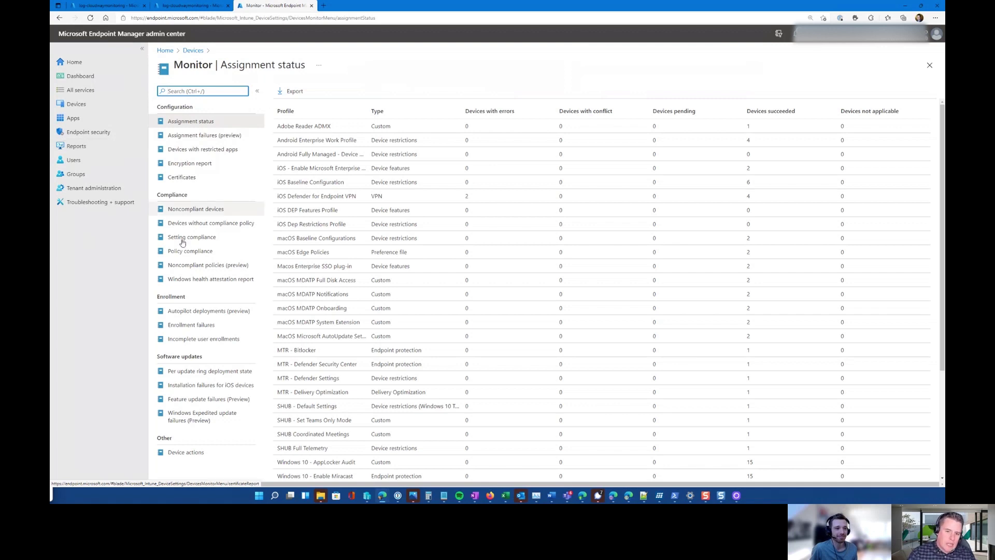
View the Proactive remediations script packages in Endpoint analytics
click(78, 150)
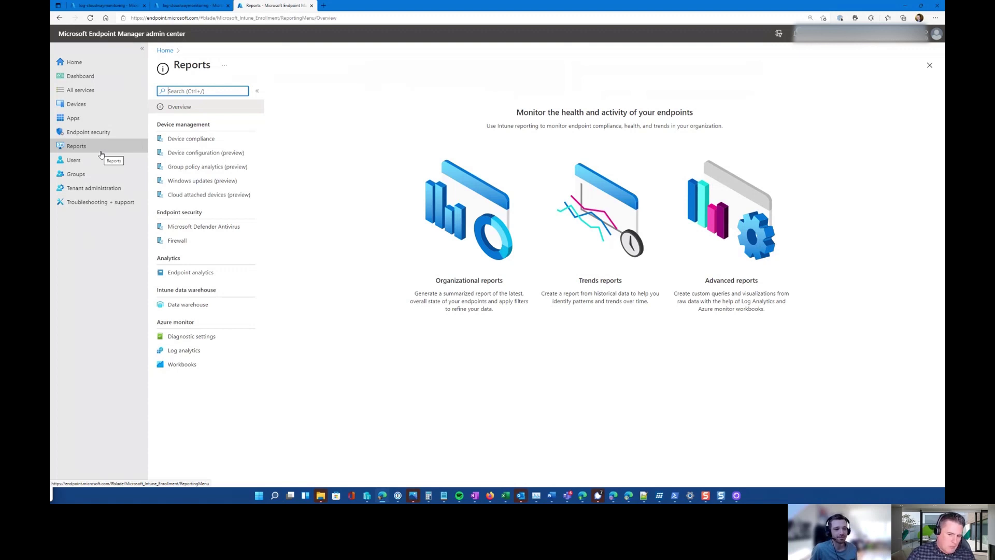
click(197, 273)
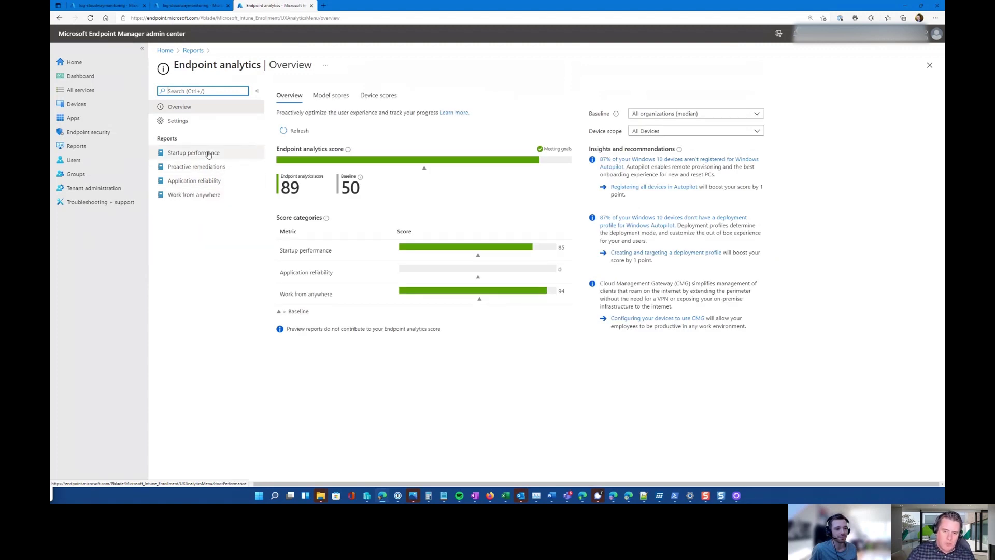
click(216, 168)
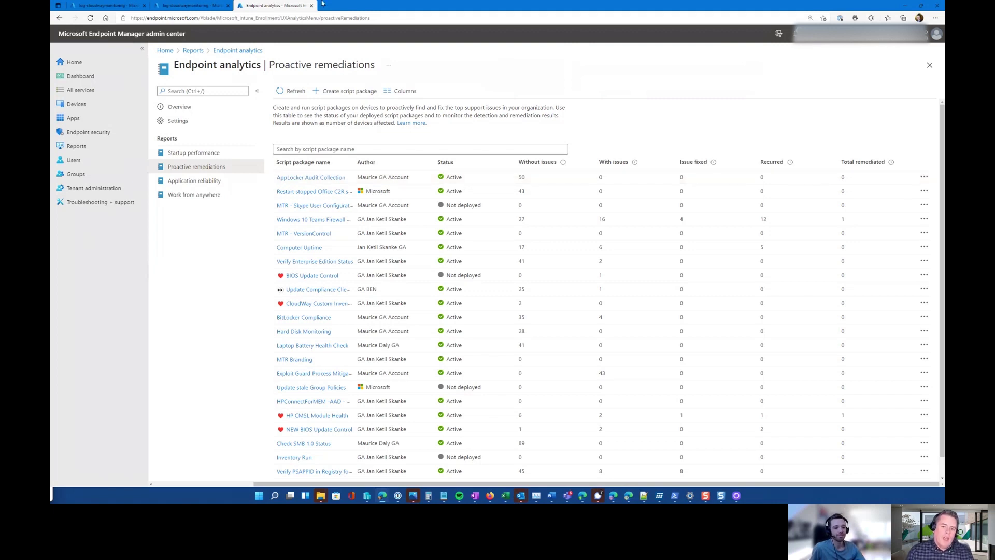
Switch to the Azure log-cloudwaymonitoring workspace, view its Update Compliance tables and open the WaaSUpdateInsights solution summary
click(204, 8)
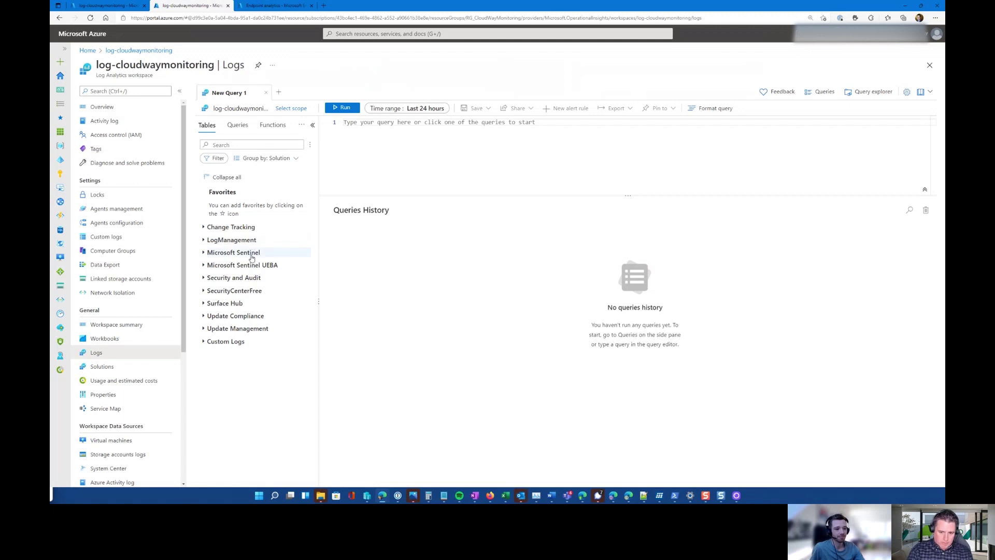
click(204, 316)
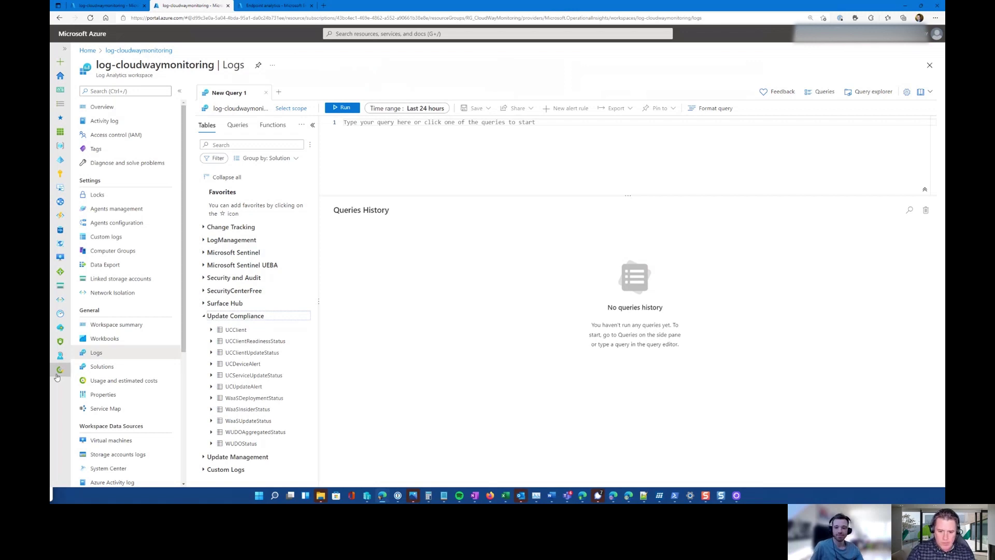
click(101, 368)
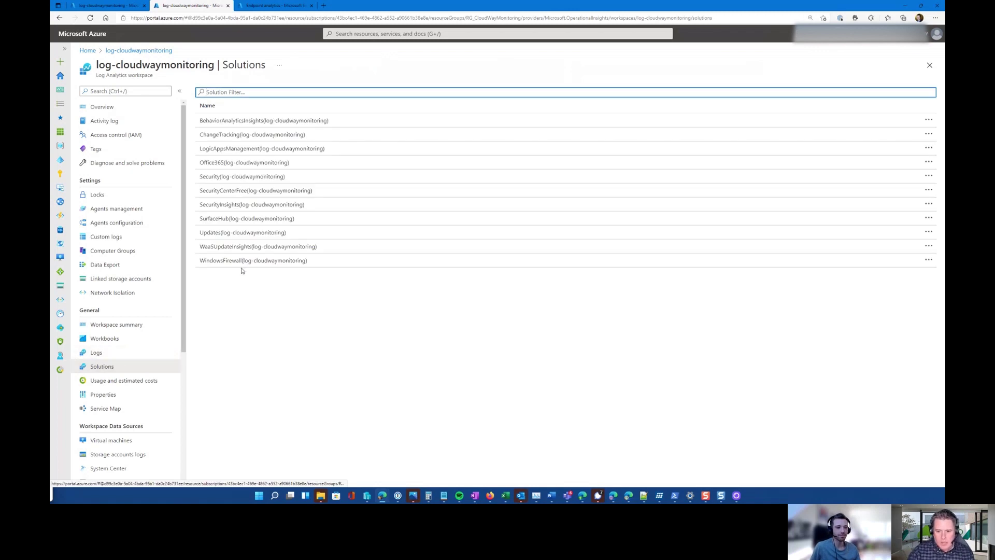
click(240, 248)
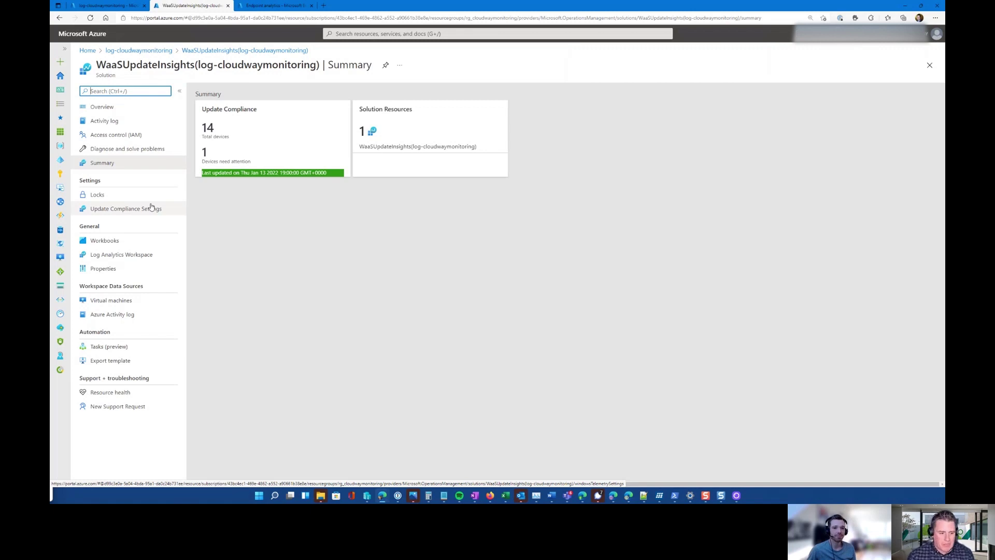
Return to the log-cloudwaymonitoring workspace's logs, dismiss the example queries and expand the Update Compliance tables
click(161, 50)
click(96, 352)
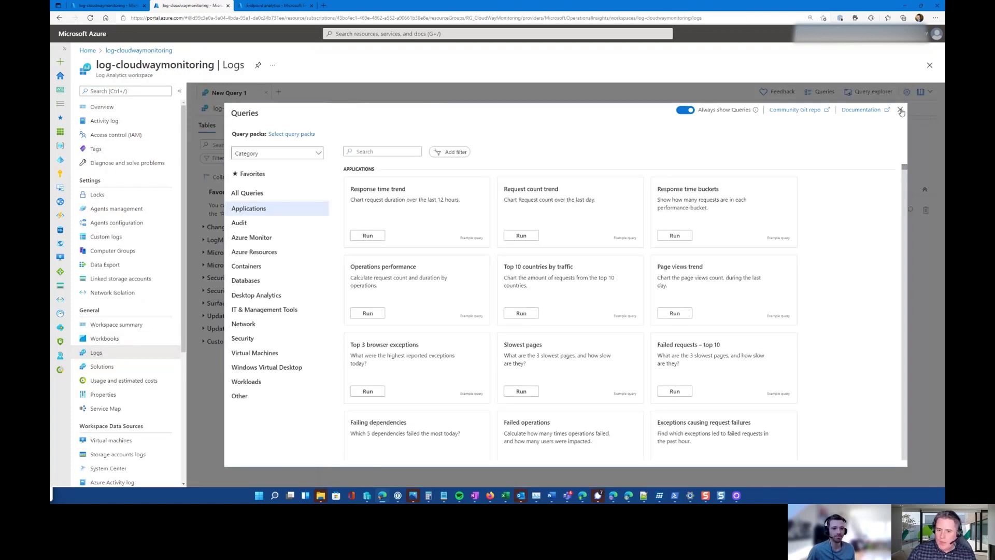
click(900, 111)
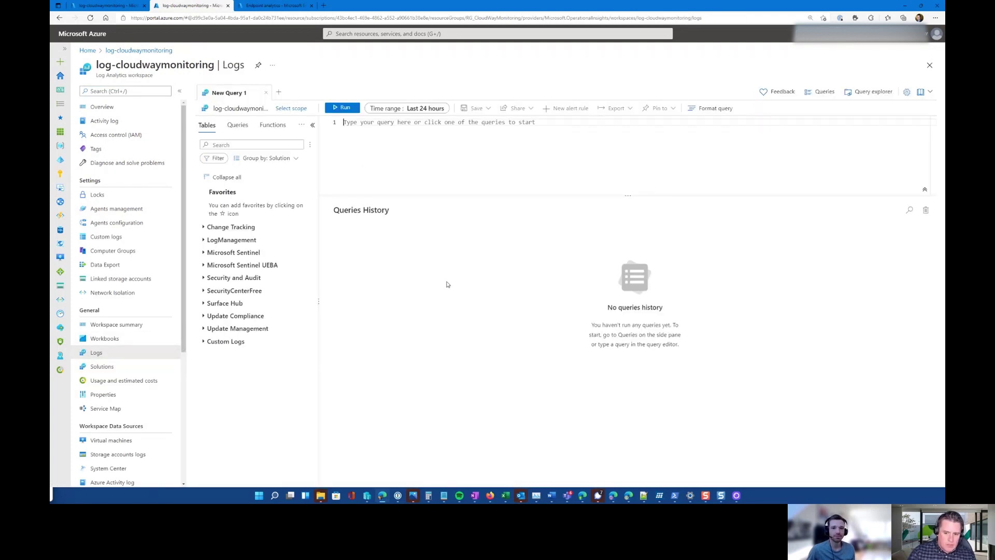
click(203, 317)
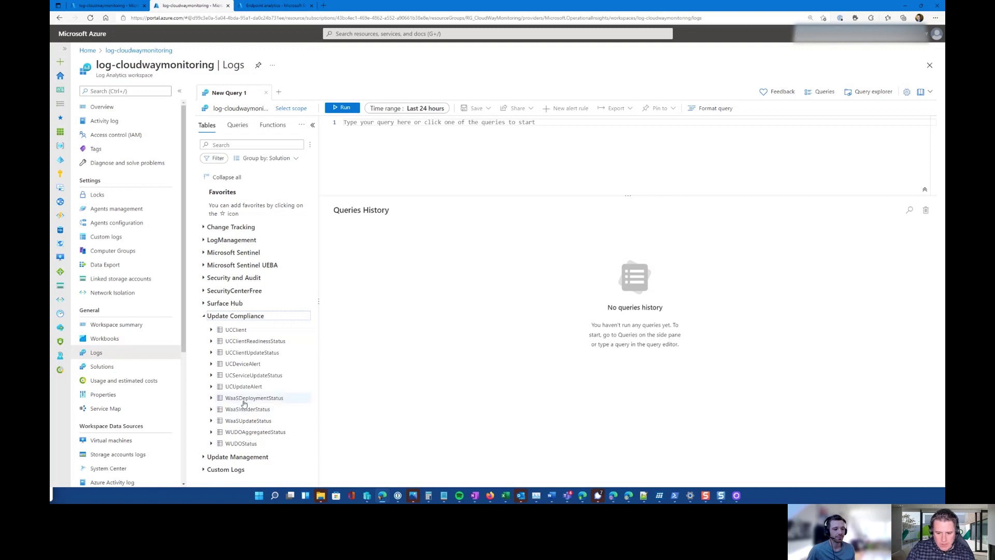
Query the WaaSDeploymentStatus table with a time range of the last 48 hours
mouse_move(244, 404)
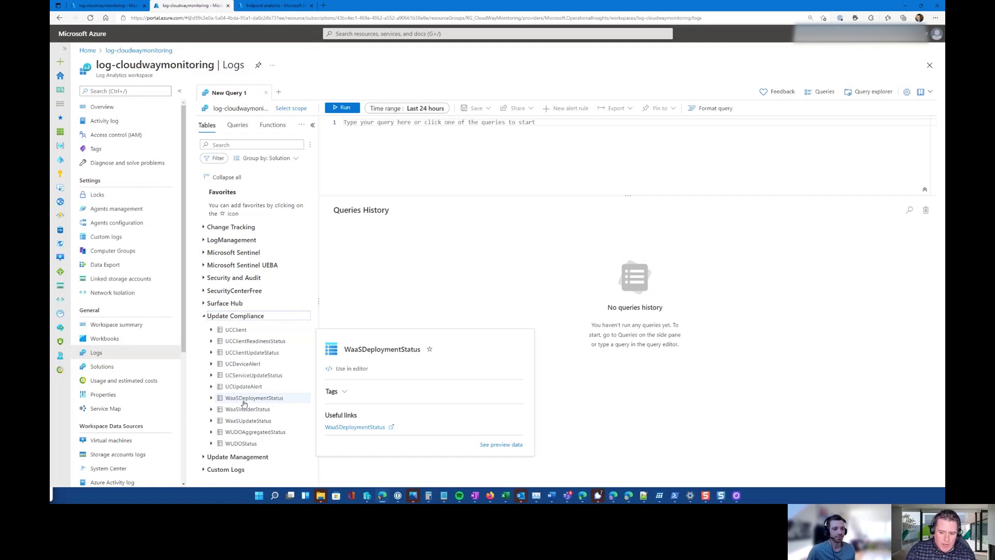
double_click(253, 398)
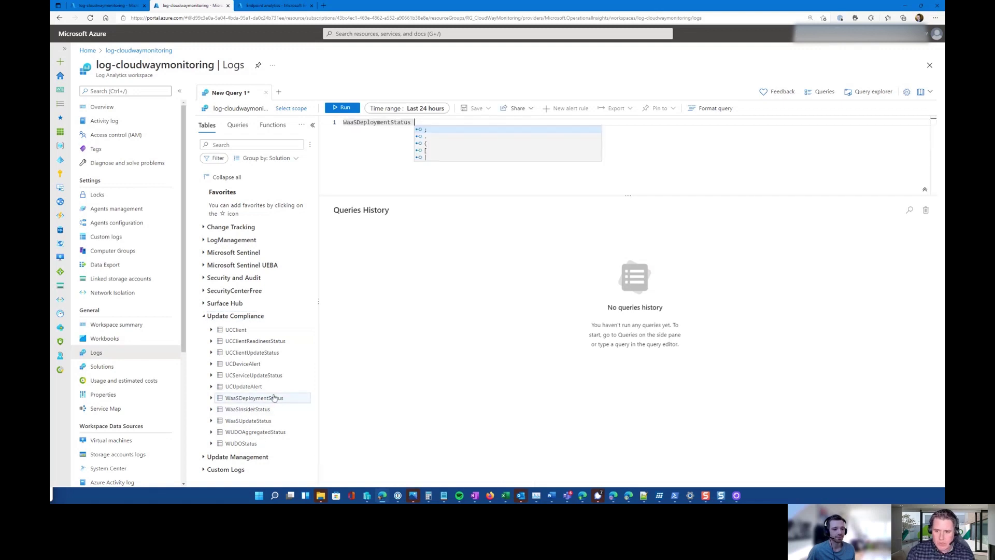
click(370, 110)
click(408, 191)
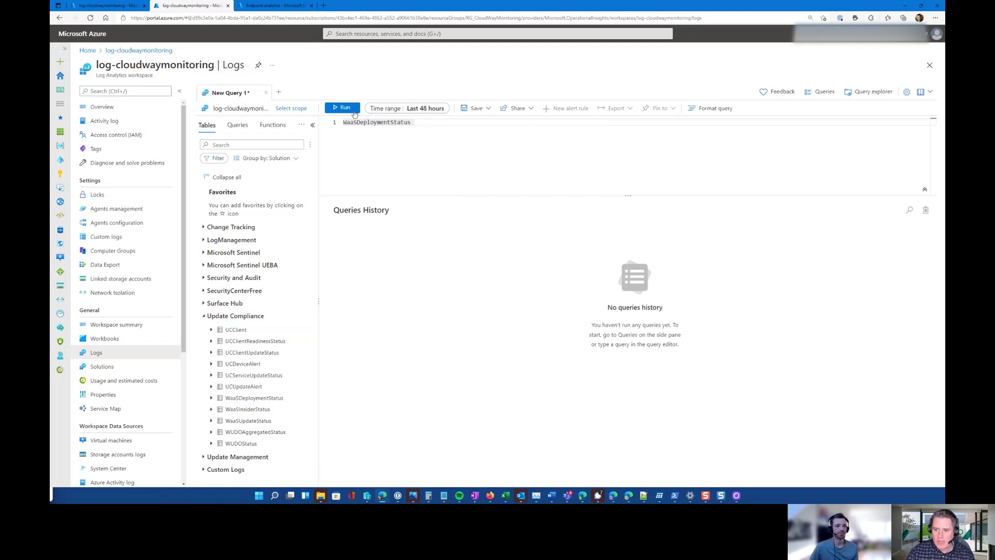
click(354, 111)
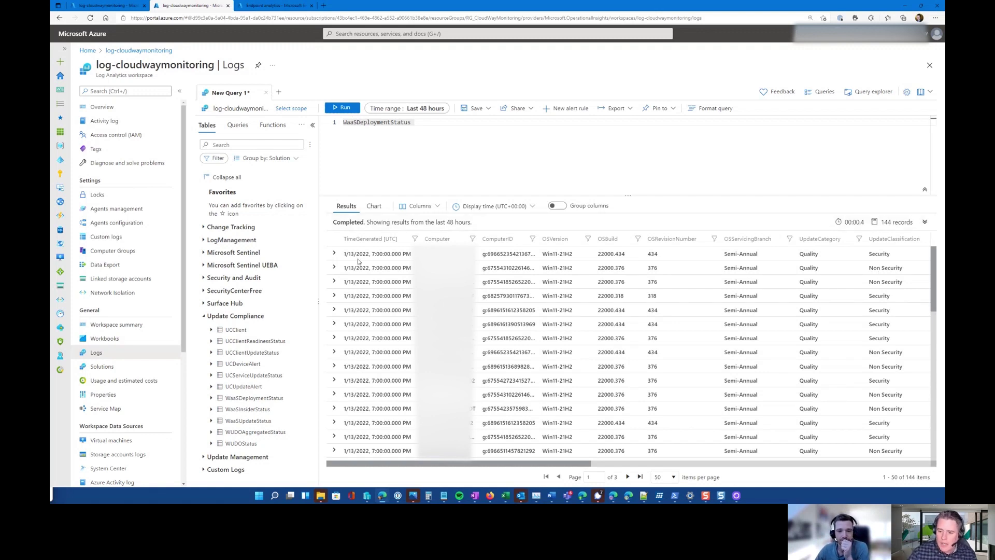
Expand the first result record and examine its OS revision, target build and deployment fields, highlighting the KB number in ReleaseName
click(334, 254)
scroll(437, 354, down, 1)
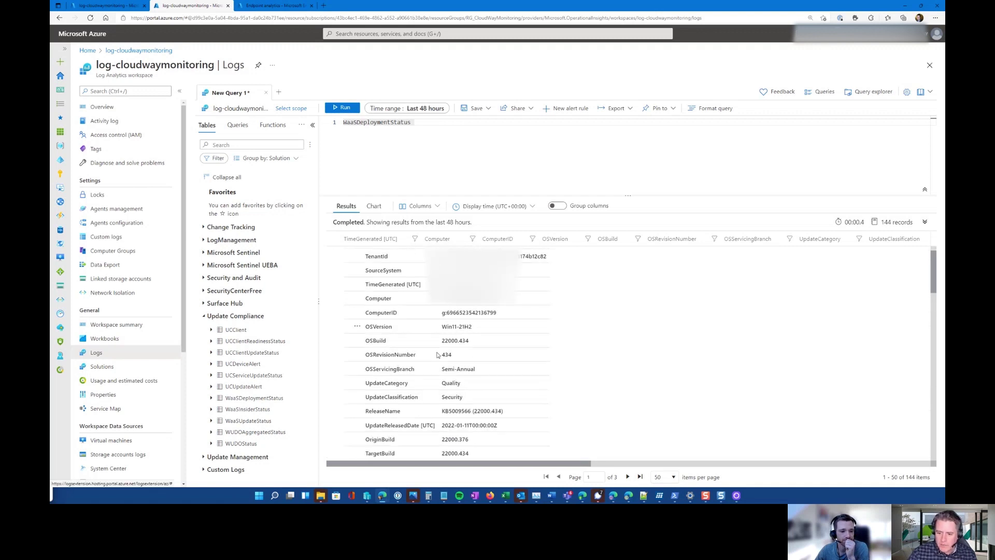
scroll(437, 355, down, 2)
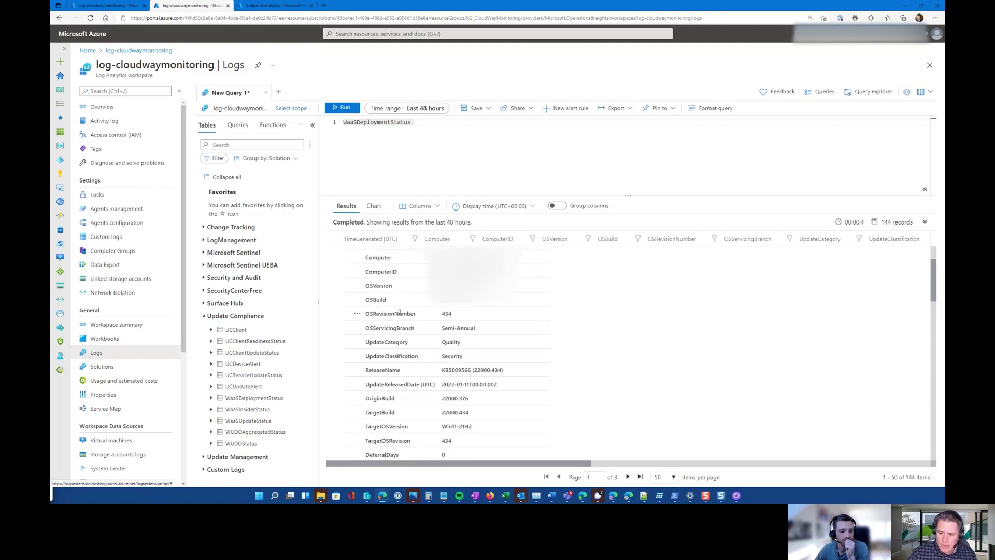
click(400, 313)
drag(399, 314, 415, 313)
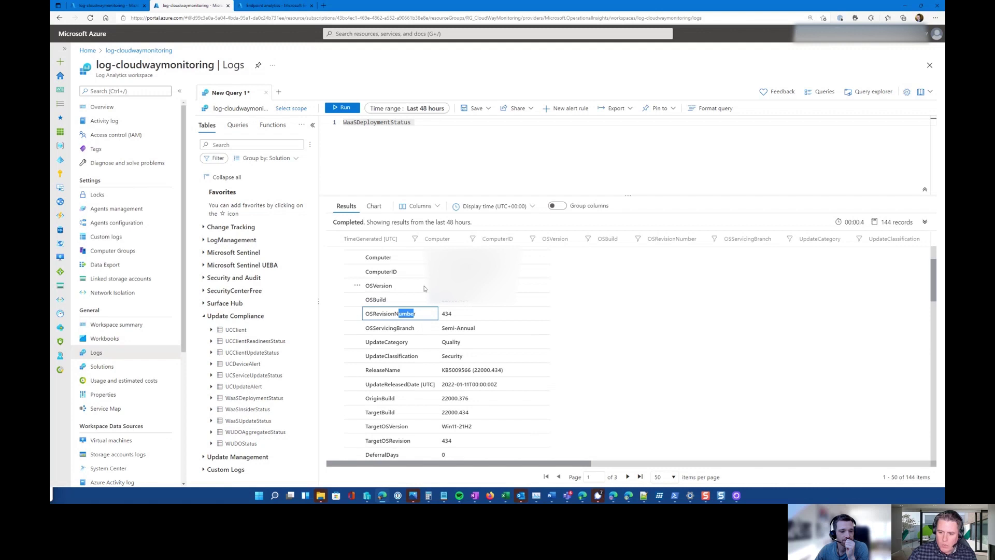
scroll(461, 354, down, 3)
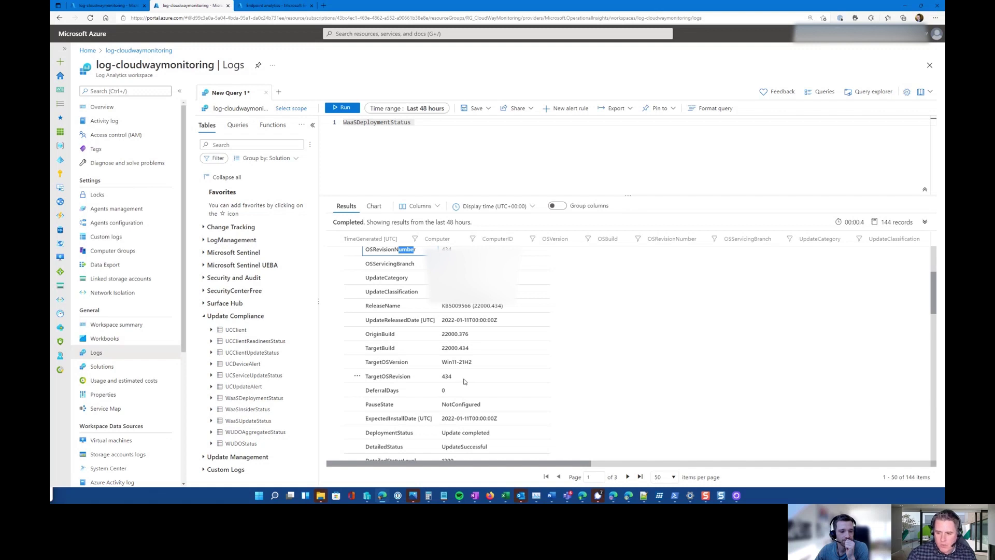
double_click(456, 305)
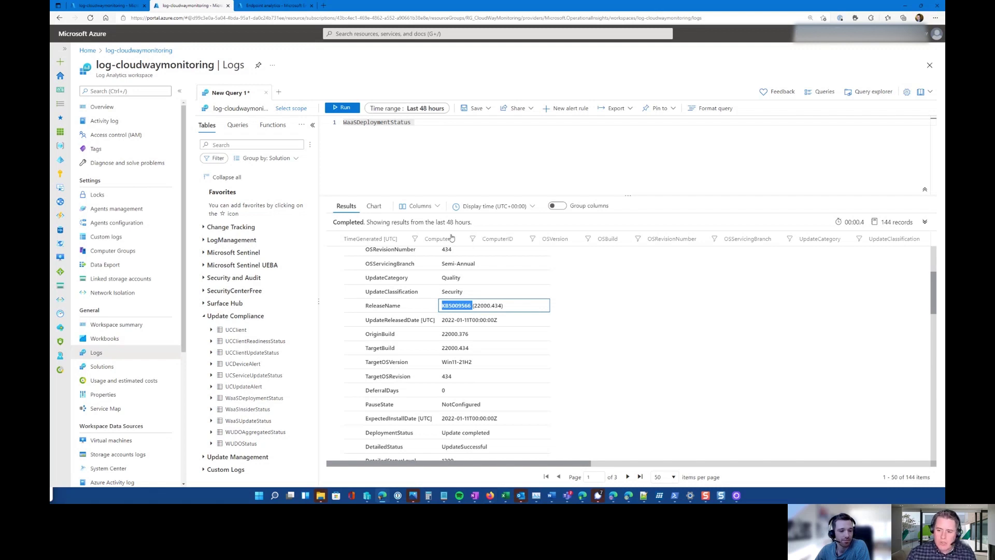
Filter the WaaSDeploymentStatus query to records whose ReleaseName equals "KB5009566 (22000.434)" and run it
click(357, 306)
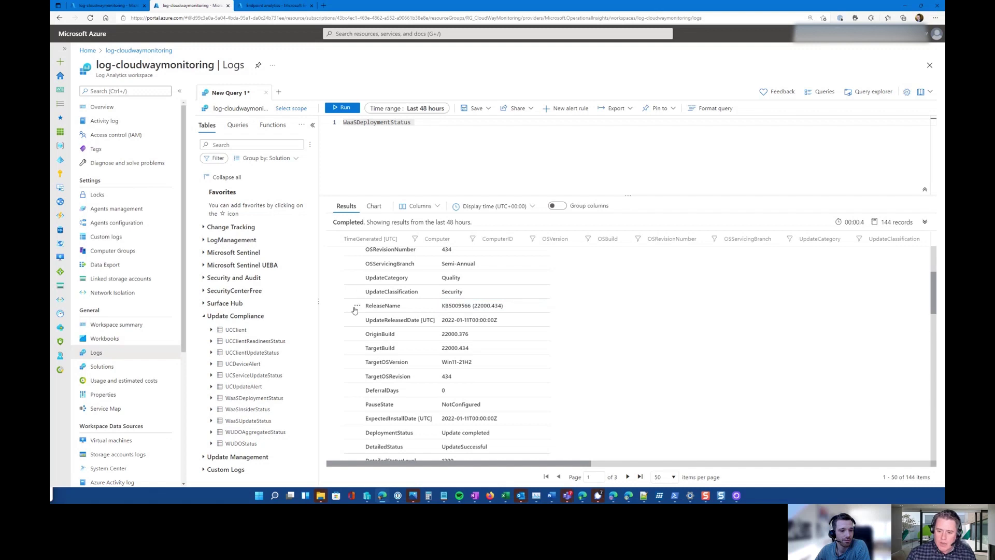
click(377, 322)
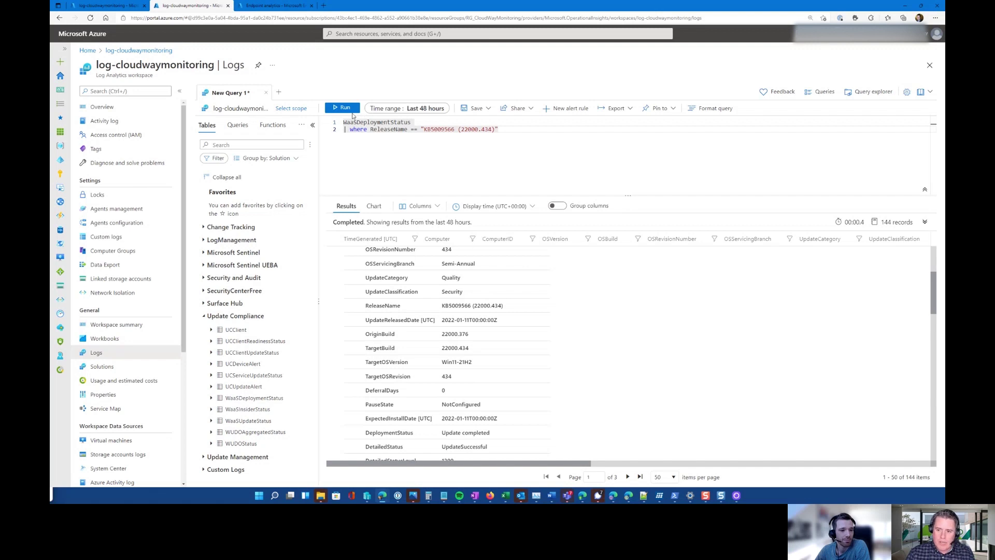
click(343, 108)
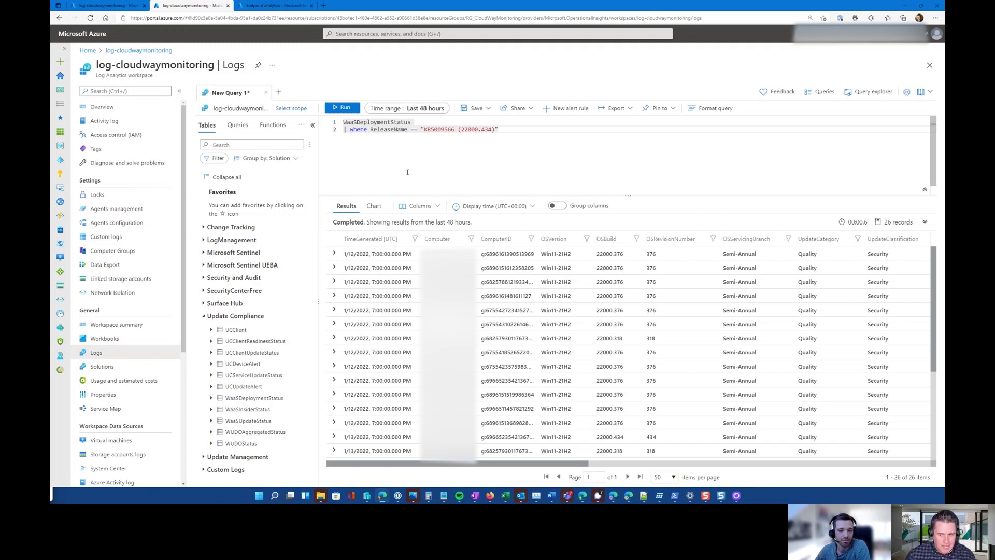
Add the line "| summarize arg_max(TimeGenerated, *) by Computer" to the query and run it
click(501, 130)
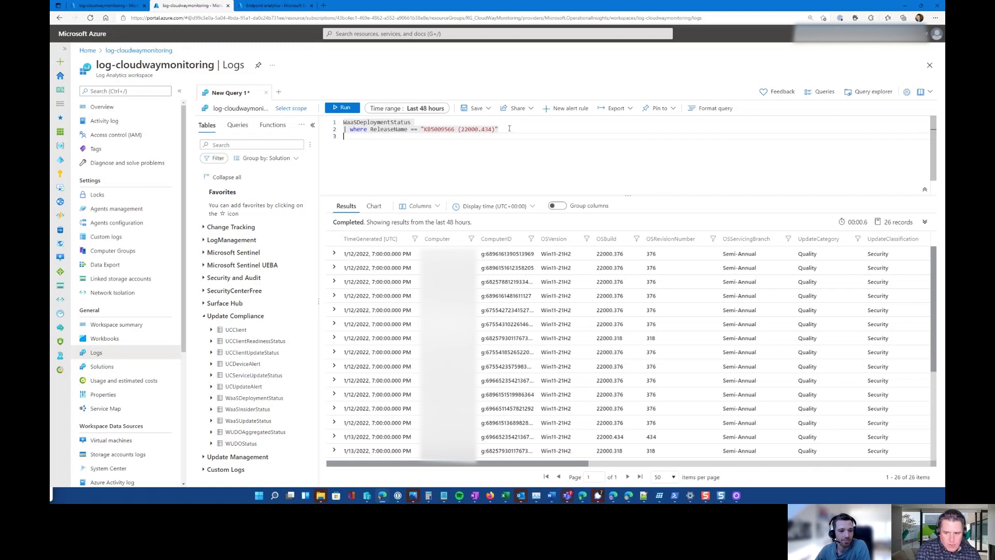
key(Return)
text(| summarize arg_max()
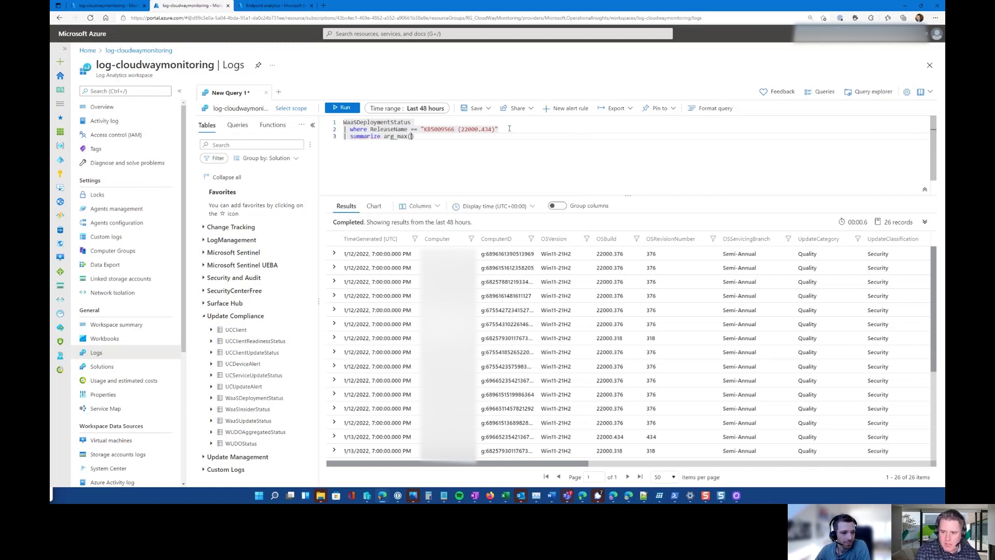
text(TimeGenerated, *)
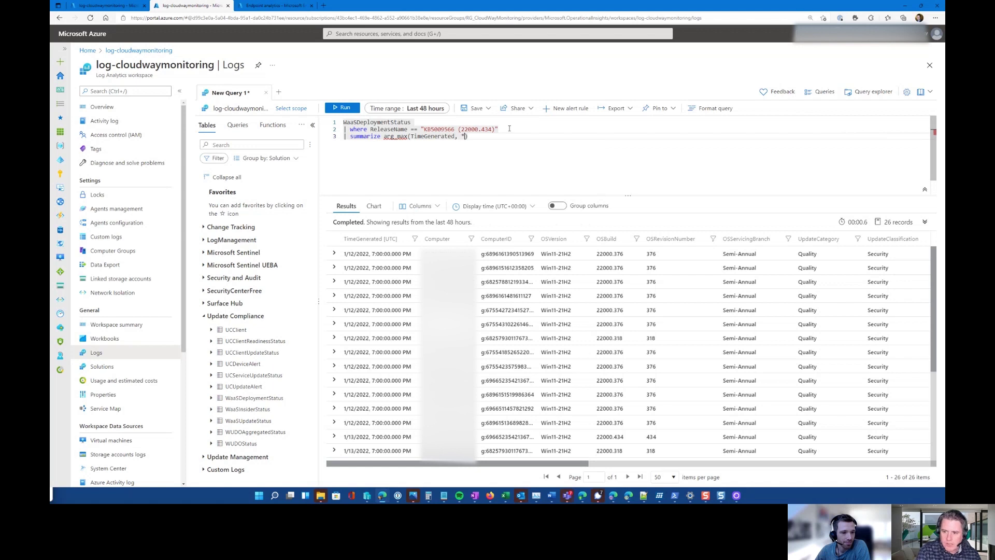
text() by )
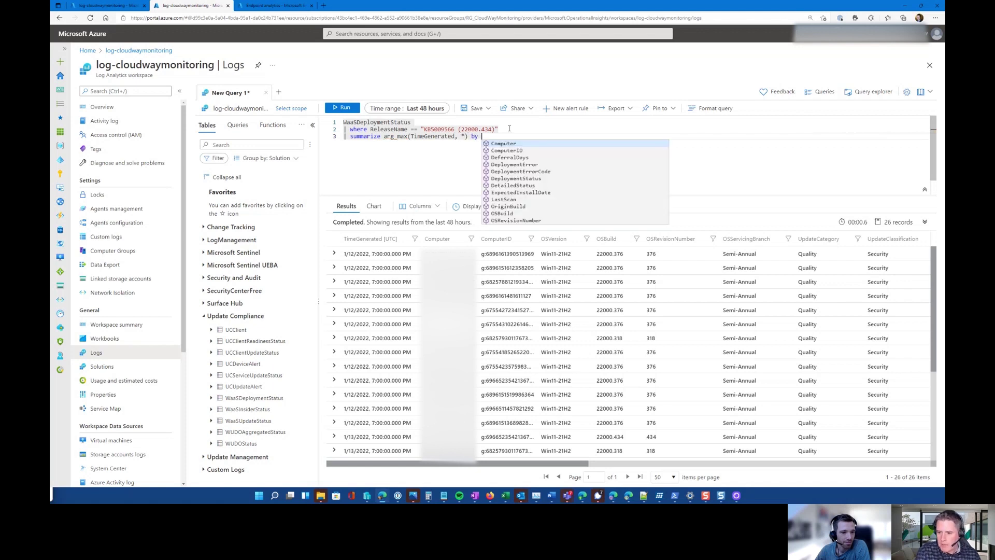
text(comp)
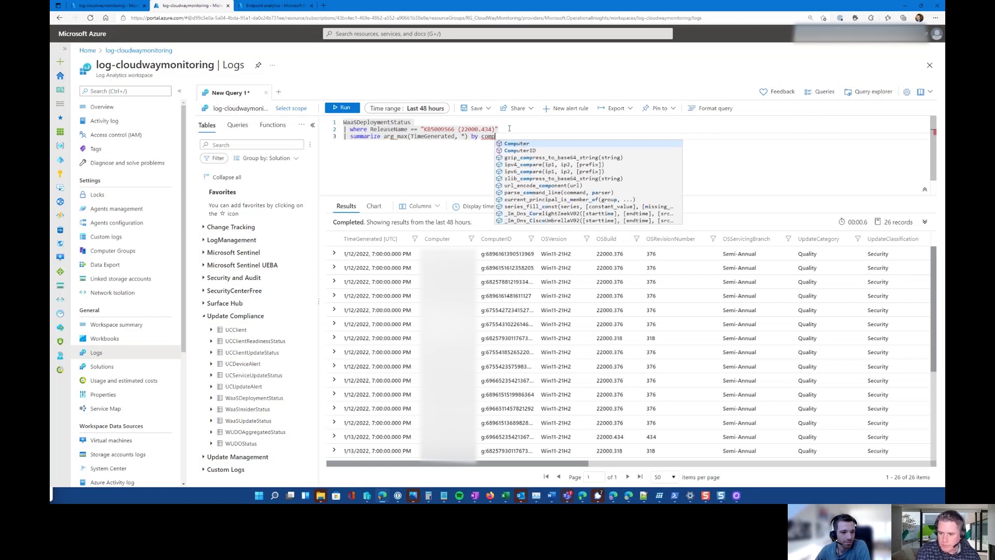
key(BackSpace)
key(BackSpace)
key(BackSpace)
key(BackSpace)
text(Co)
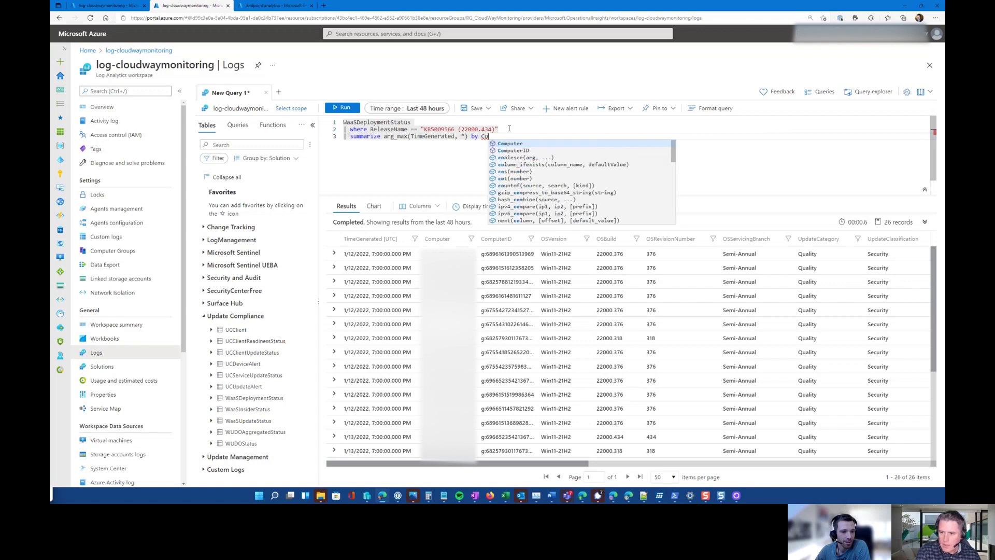
key(Return)
key(shift+Return)
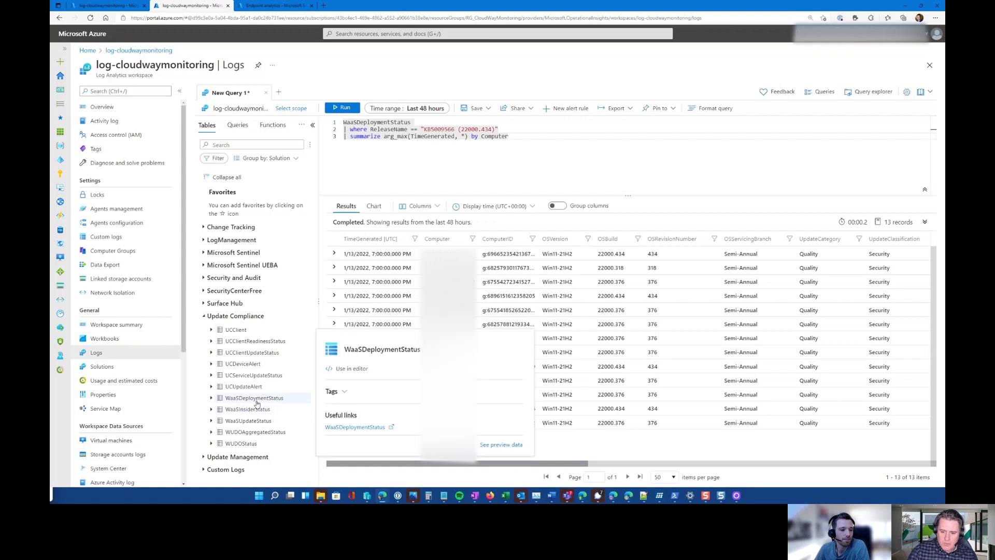
Query the WUDOStatus table in a new query with a time range of the last 48 hours
mouse_move(244, 445)
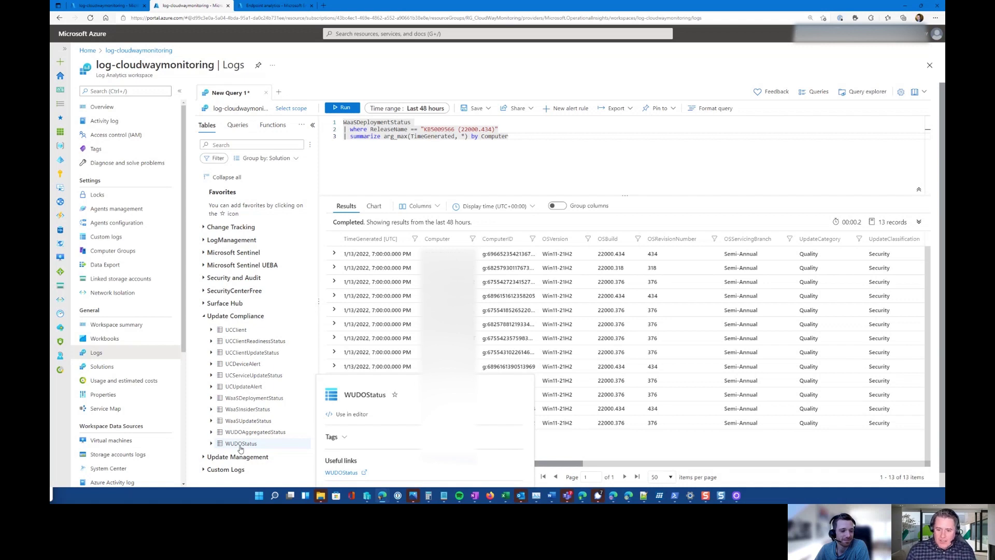
click(278, 92)
double_click(251, 443)
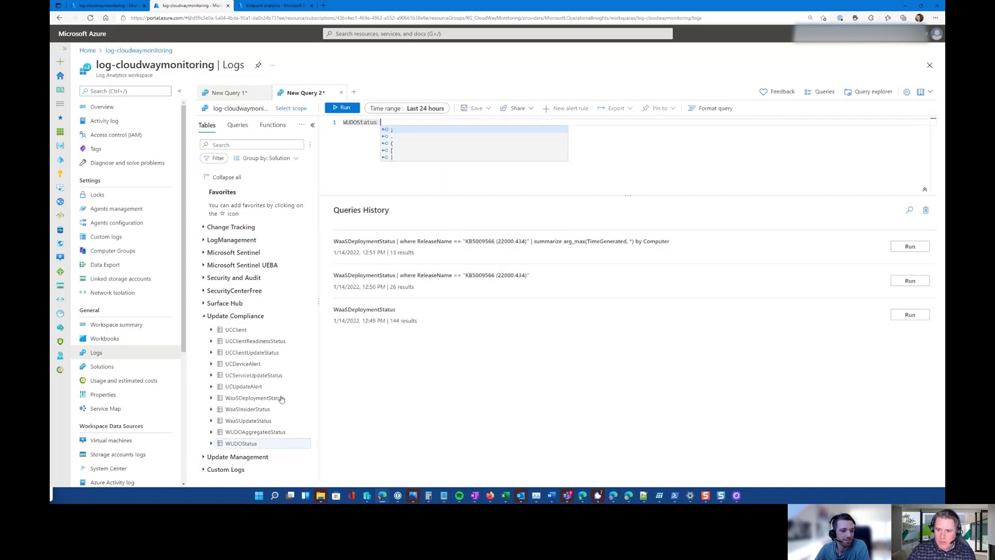
click(411, 108)
click(391, 189)
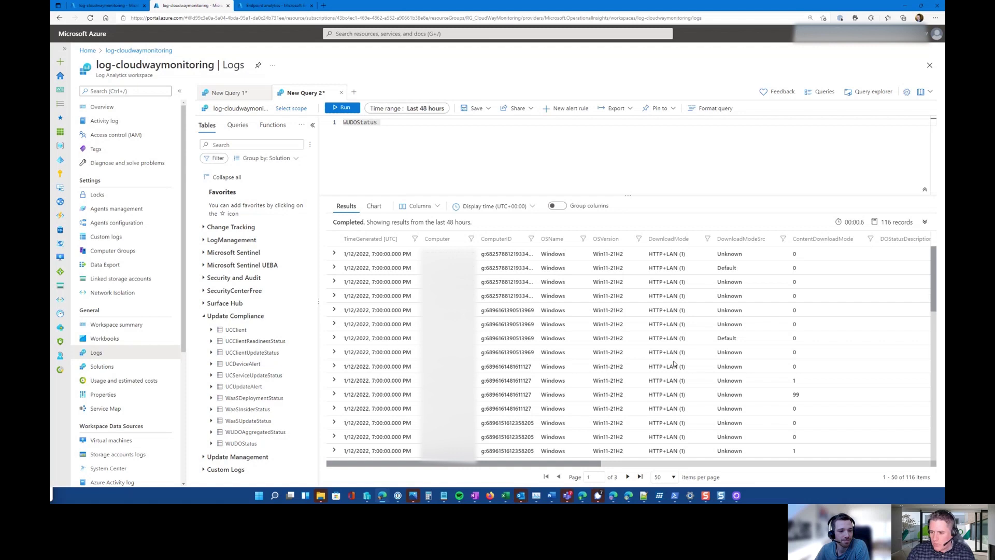
Expand the first WUDOStatus record and examine its peering, transfer and bytes-by-source fields
click(333, 254)
scroll(492, 329, down, 4)
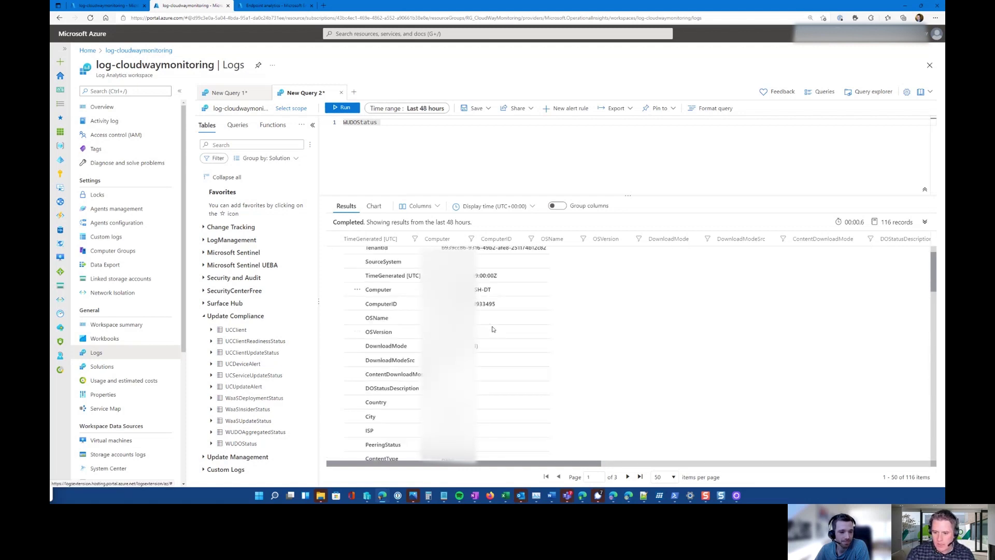
scroll(493, 330, down, 2)
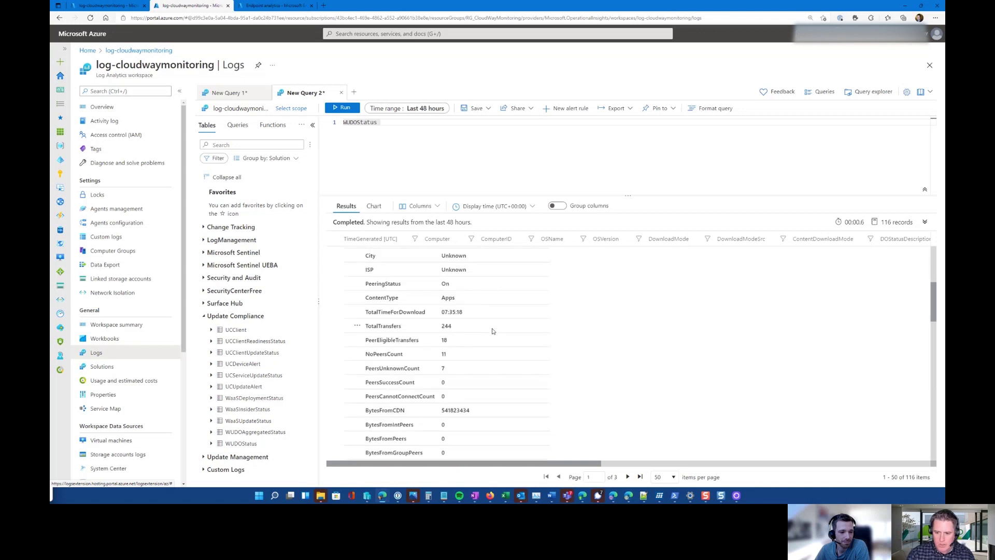
scroll(493, 330, down, 2)
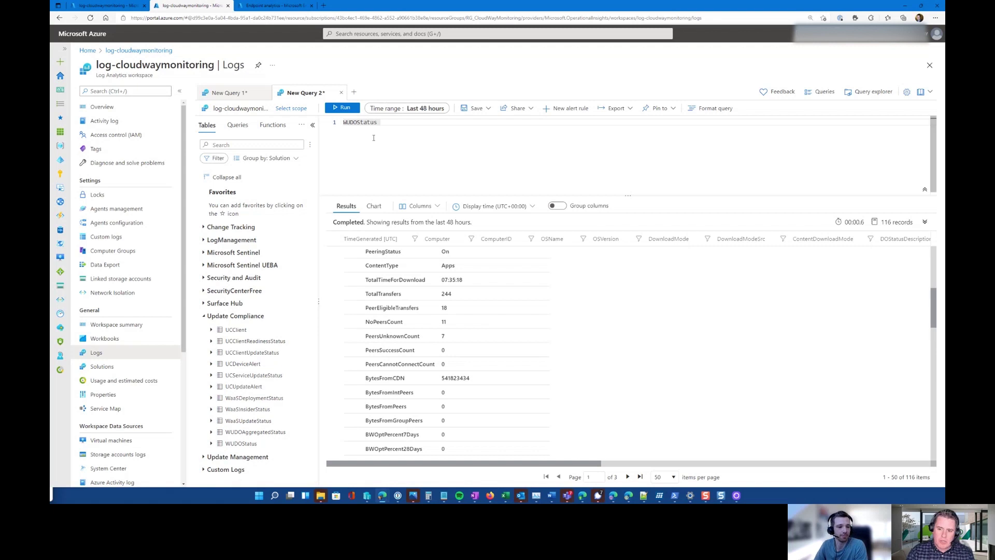
Return to the first query and review the WaaSDeploymentStatus statement with its ReleaseName filter and per-computer summary
click(228, 92)
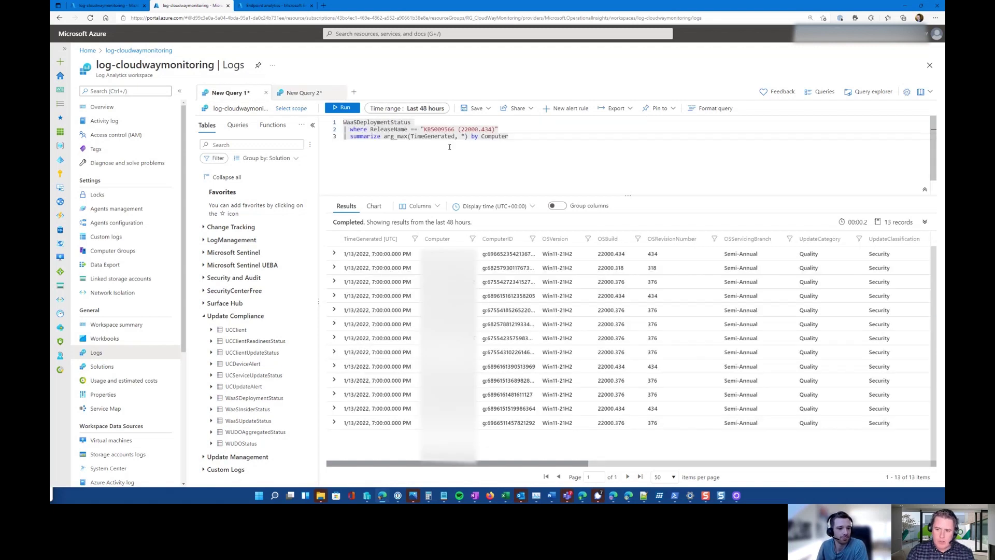
mouse_move(362, 123)
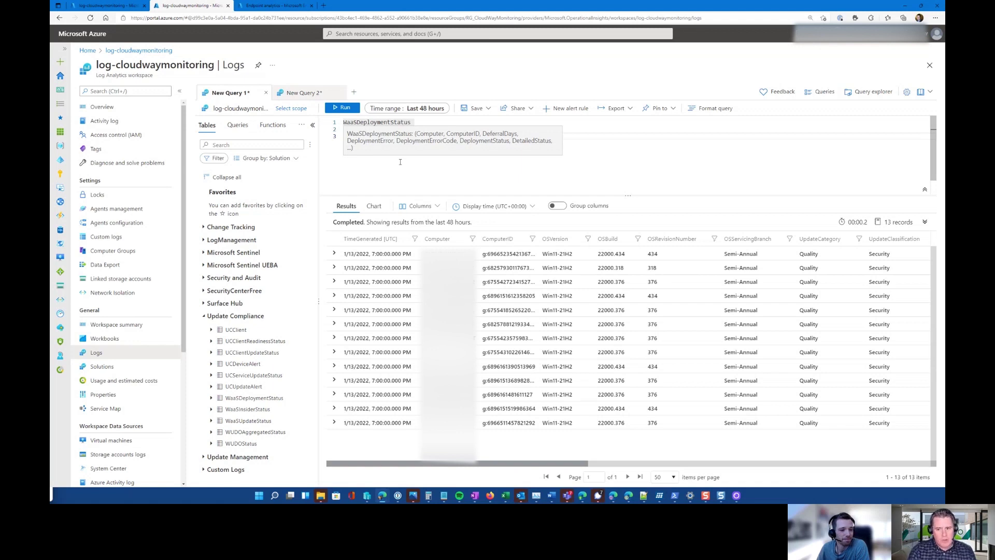
text(| where ReleaseName == "KB5009566 (22000.434)" | summarize arg_max(TimeGenerated, *) by Computer)
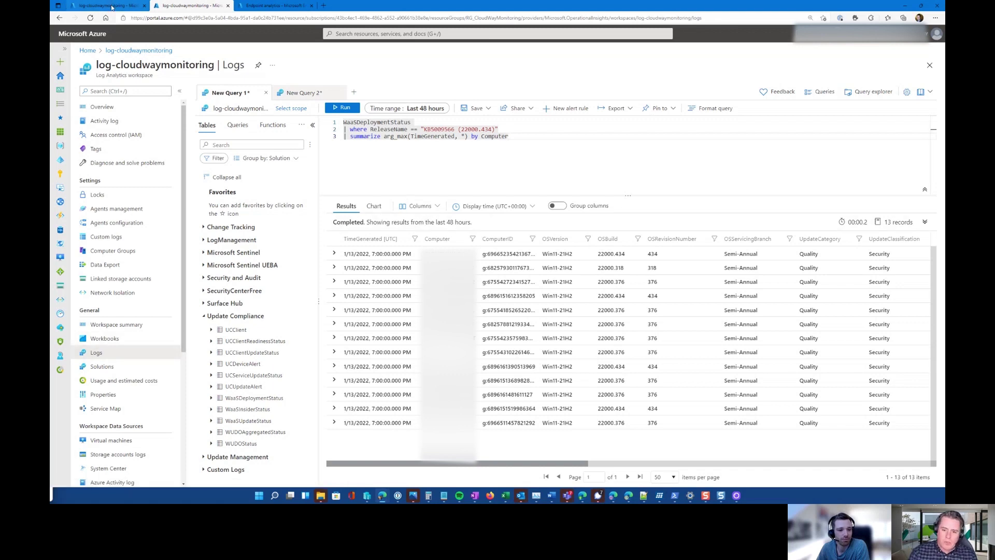
Switch to the workspace's workbooks, browse the gallery, open Windows Update Compliance V7.0 and review its introduction and update summary charts
click(111, 5)
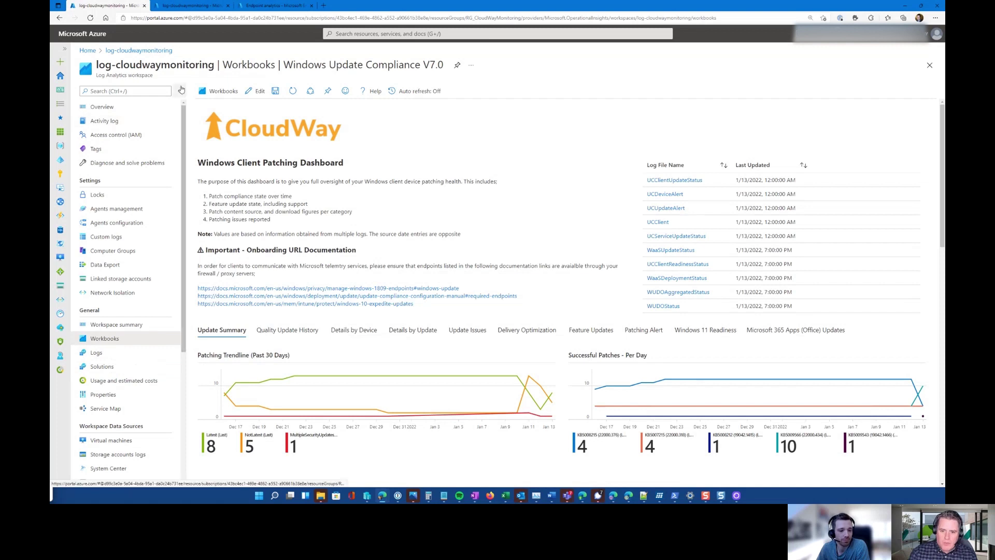
click(211, 155)
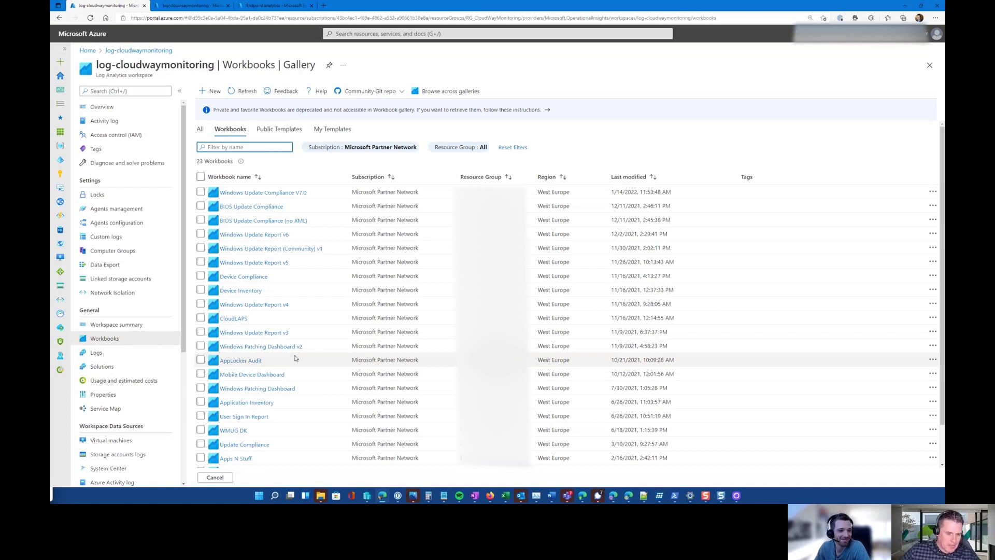
click(282, 197)
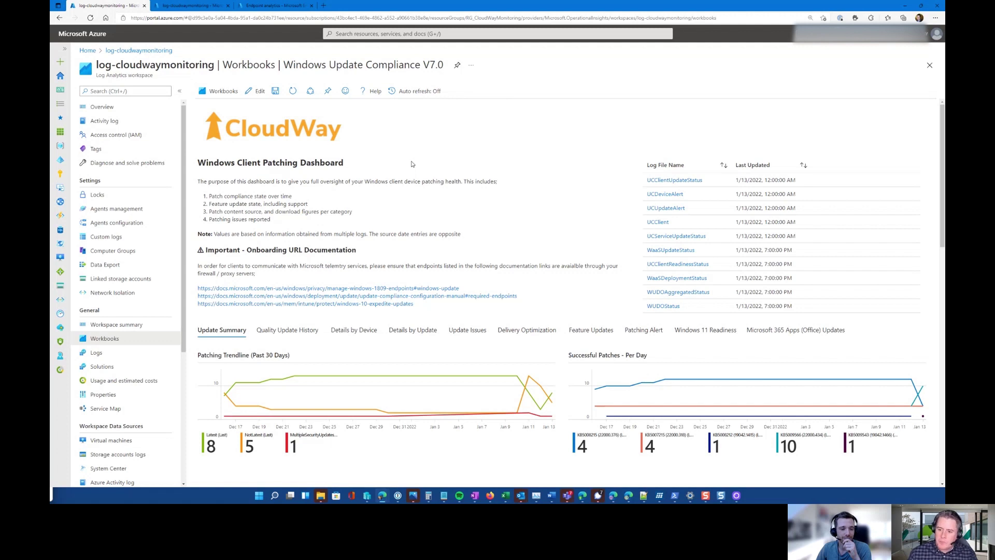
scroll(466, 138, down, 1)
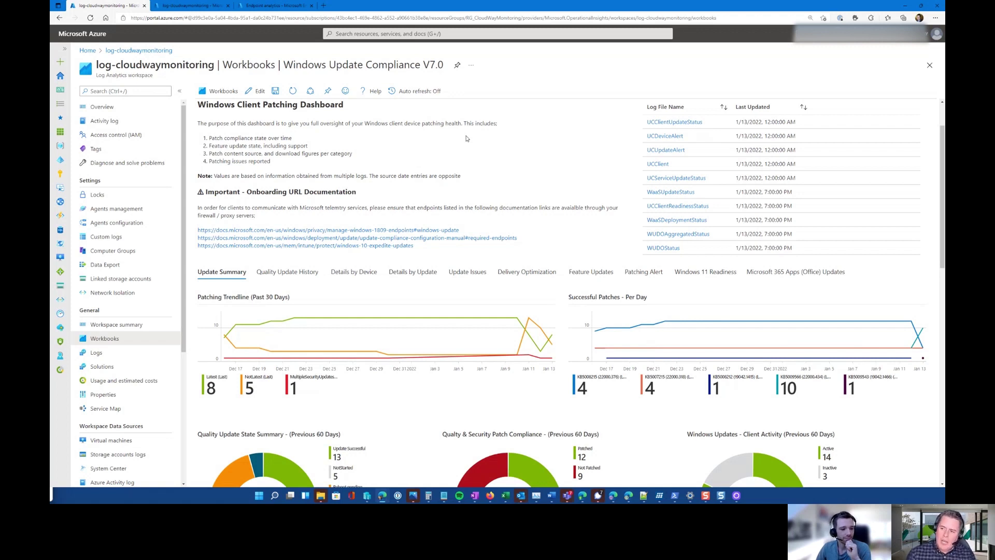
scroll(468, 139, up, 2)
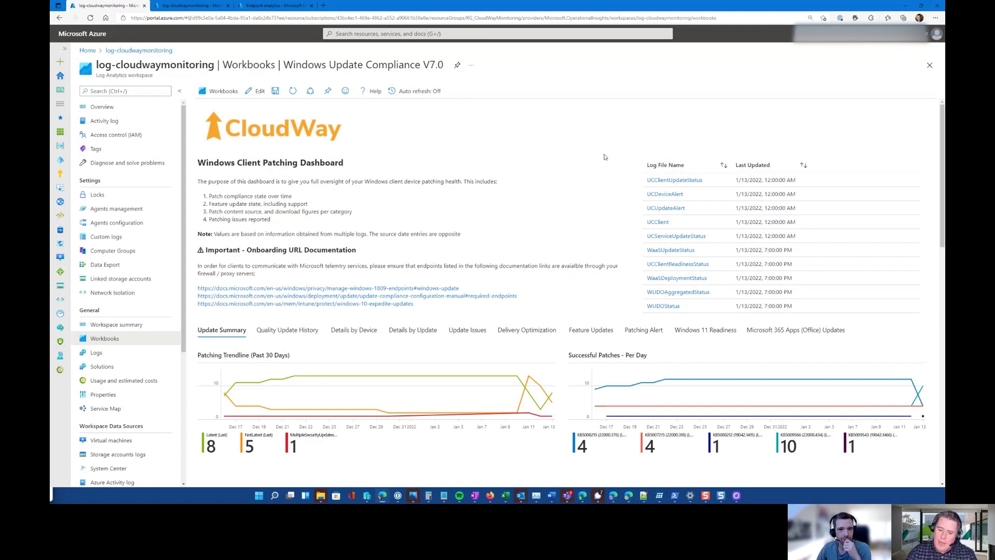
scroll(605, 157, down, 3)
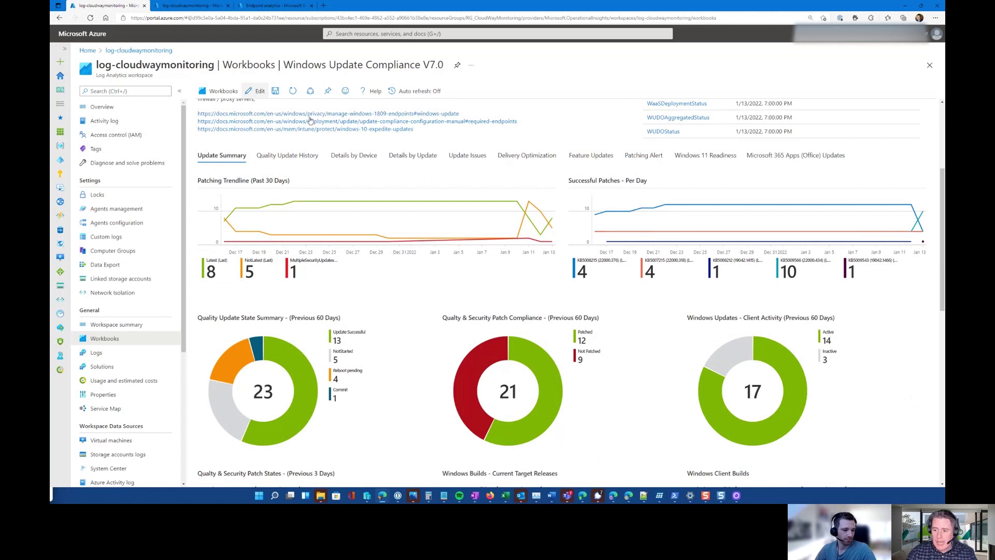
Put the Windows Update Compliance V7.0 workbook in edit mode and open the Patching Trendline (Past 30 Days) query item for editing
click(255, 91)
scroll(862, 445, down, 4)
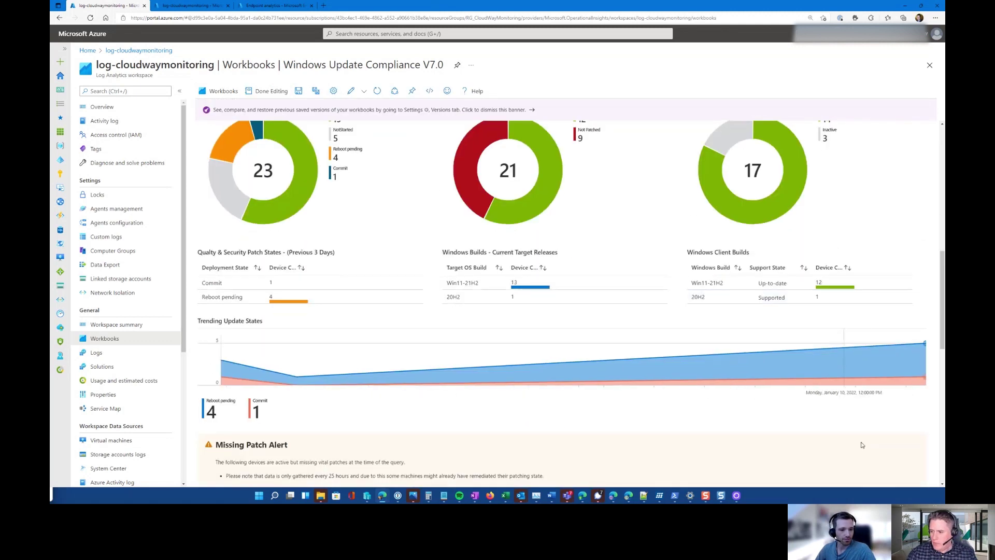
scroll(881, 446, down, 6)
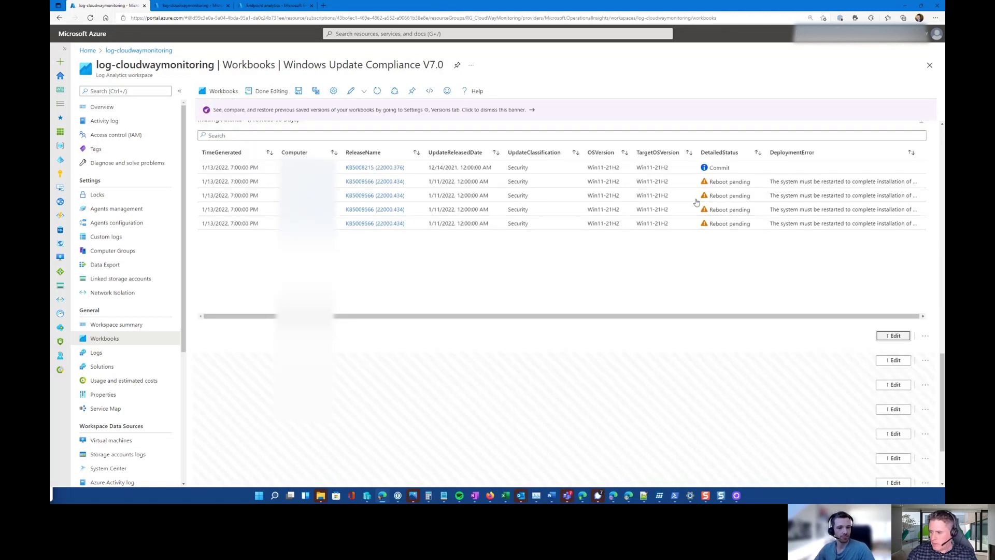
scroll(556, 211, up, 8)
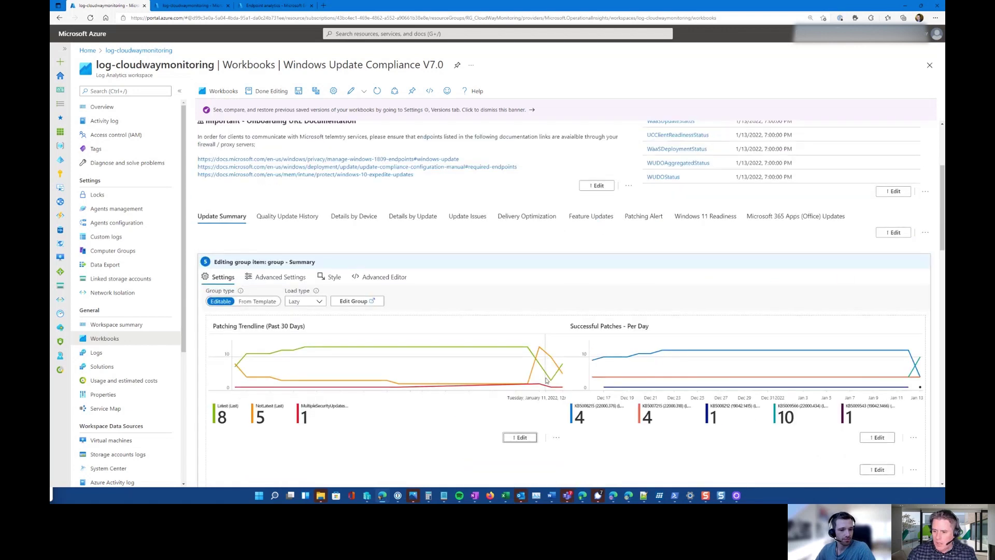
click(520, 437)
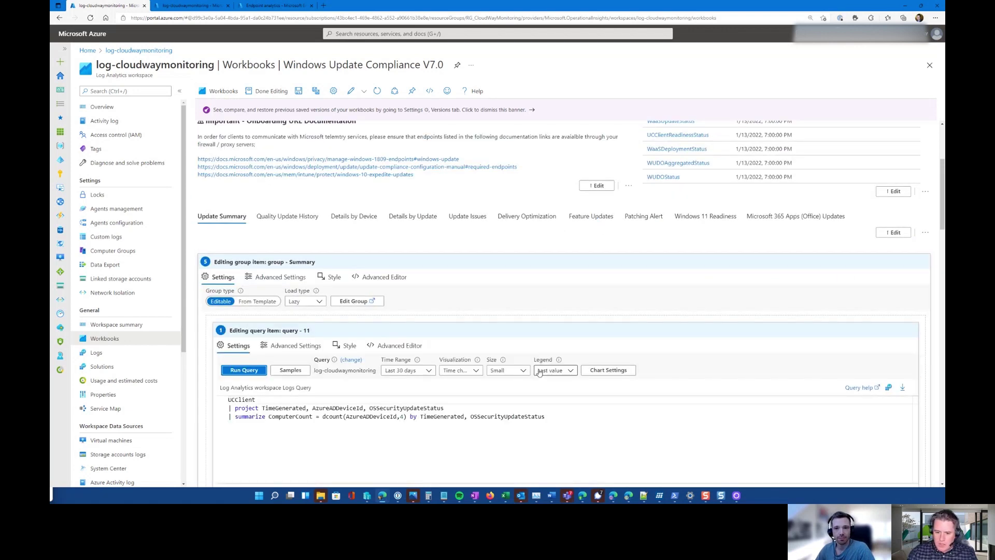
Examine the Patching Trendline item's UCClient query, its time range options and its chart settings, leaving them as they are
scroll(539, 372, down, 1)
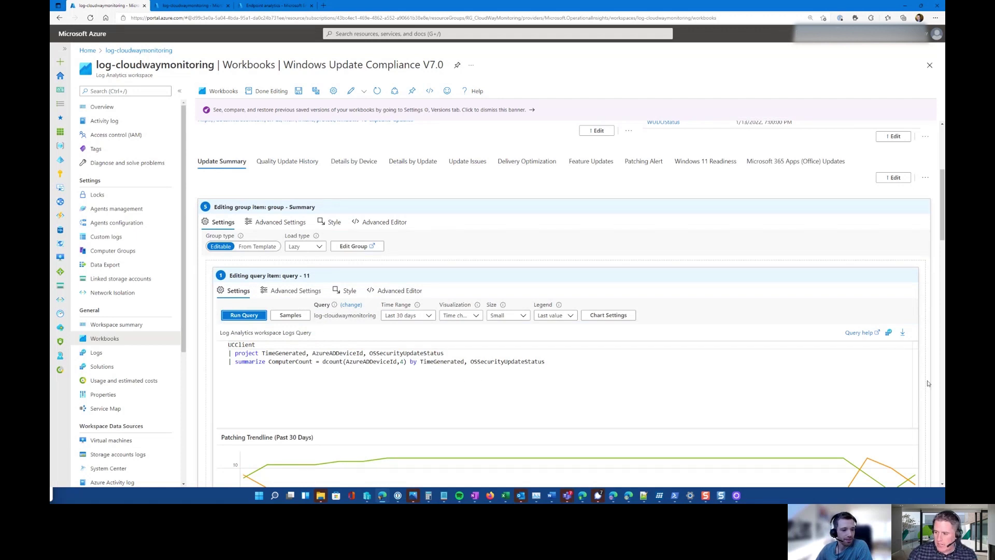
drag(942, 240, 942, 247)
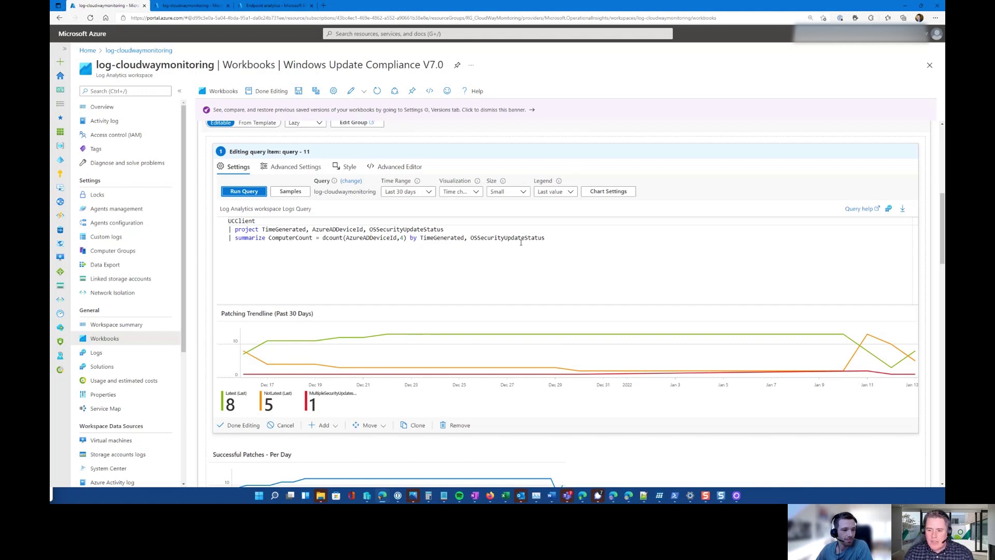
click(556, 239)
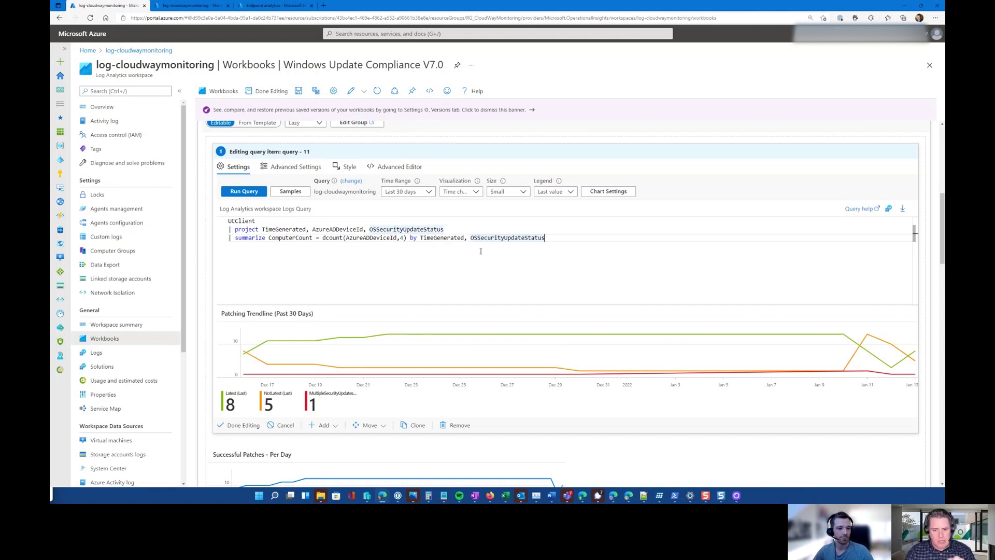
click(409, 192)
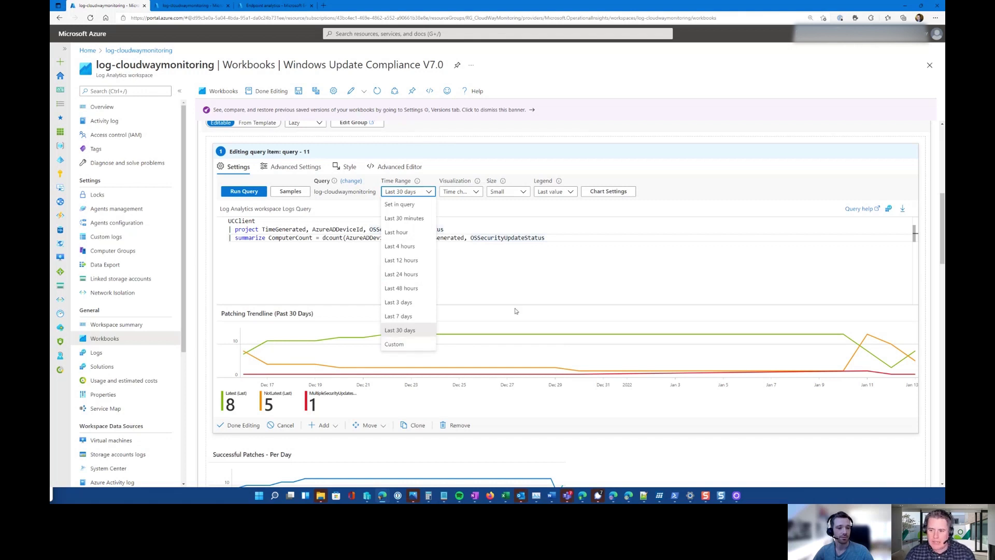
click(536, 292)
click(609, 192)
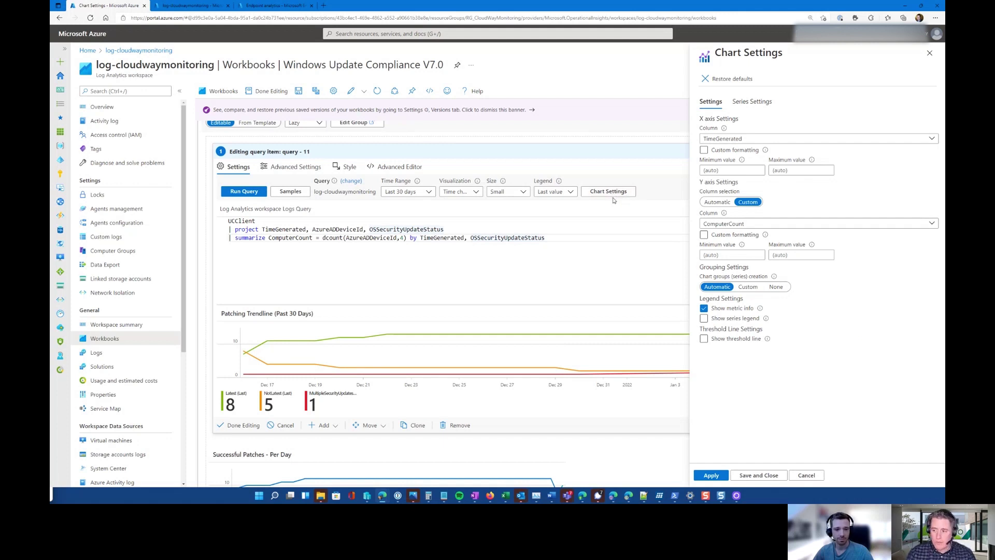
click(929, 53)
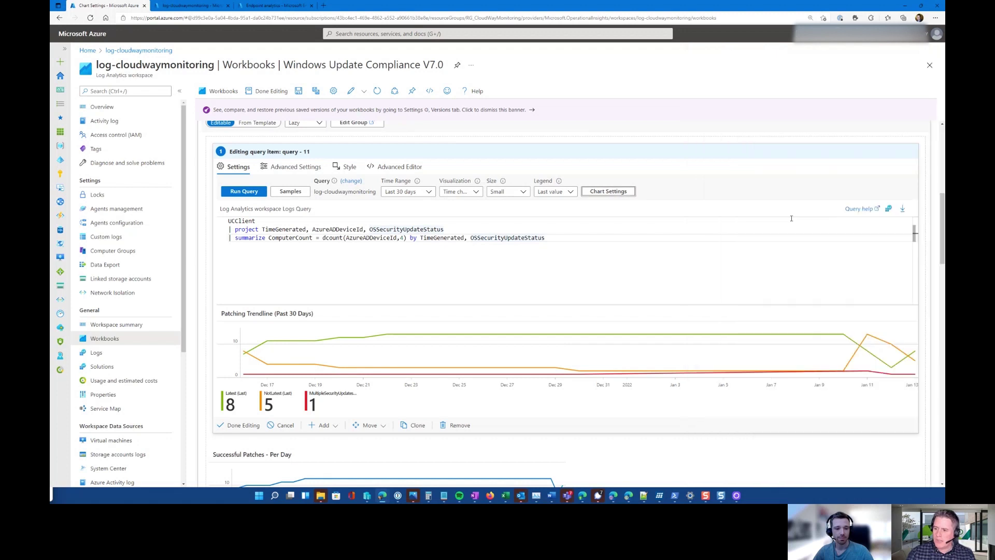
Open the Successful Patches - Per Day item for editing and examine its UCClientUpdateStatus filters on client state, TargetKBNumber, update category and classification
scroll(783, 217, down, 5)
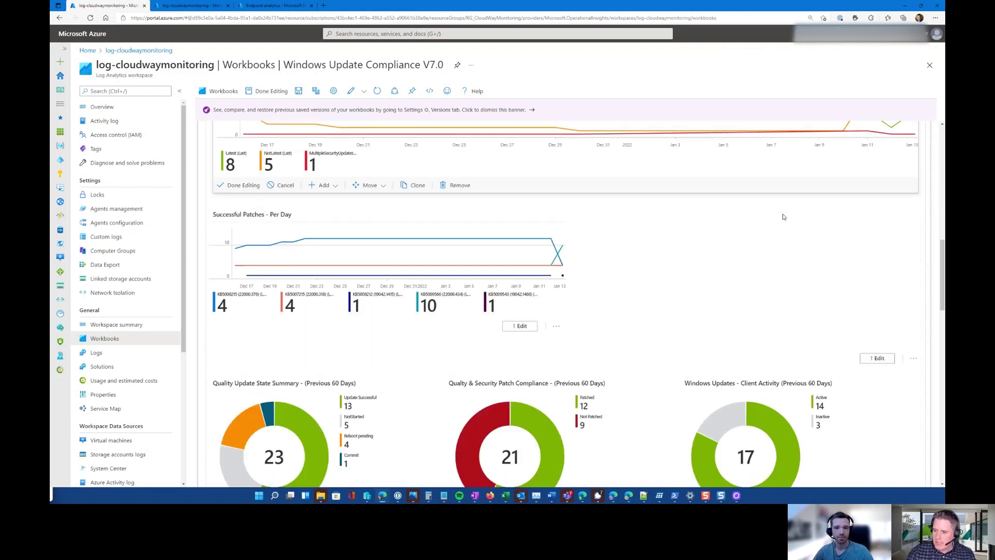
click(520, 291)
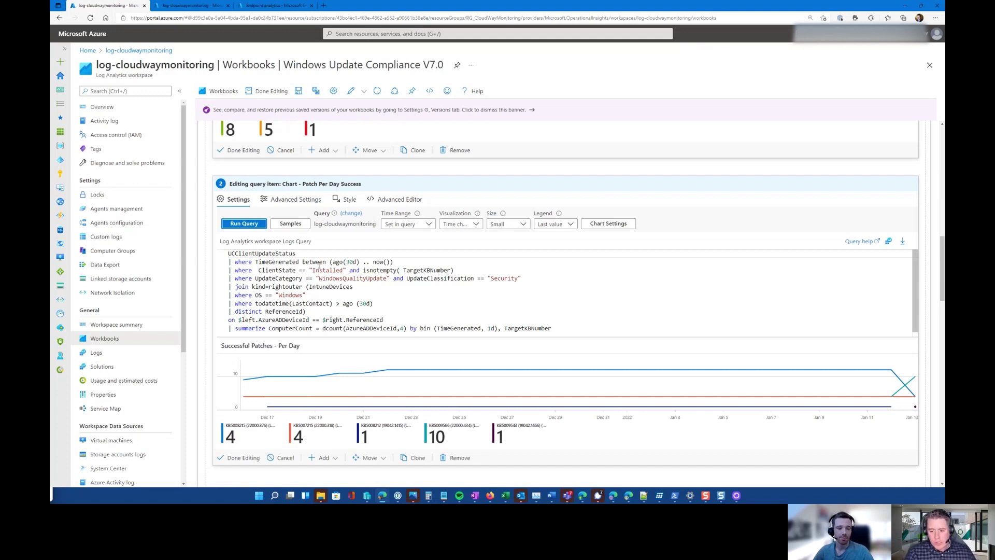
double_click(333, 278)
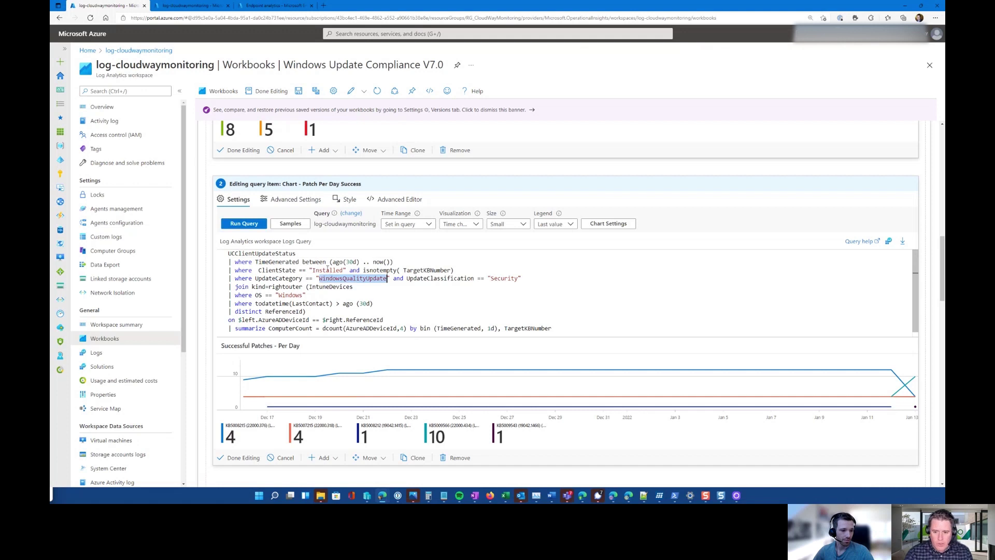
double_click(328, 270)
double_click(388, 271)
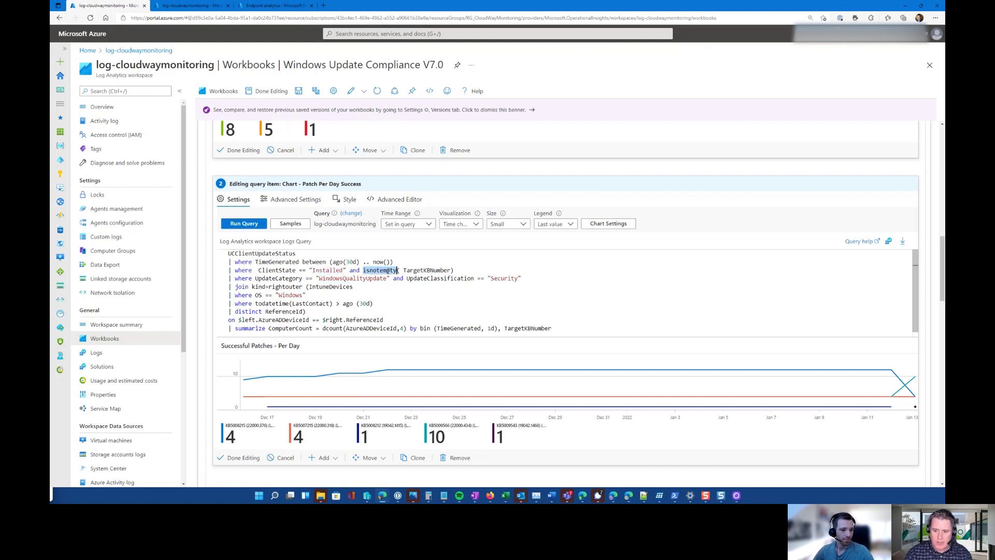
double_click(417, 270)
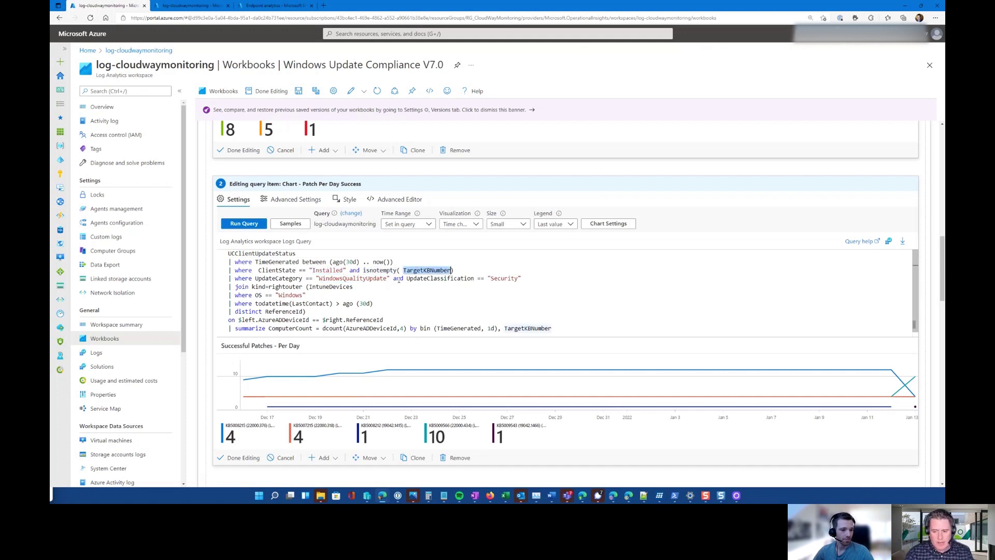
double_click(336, 277)
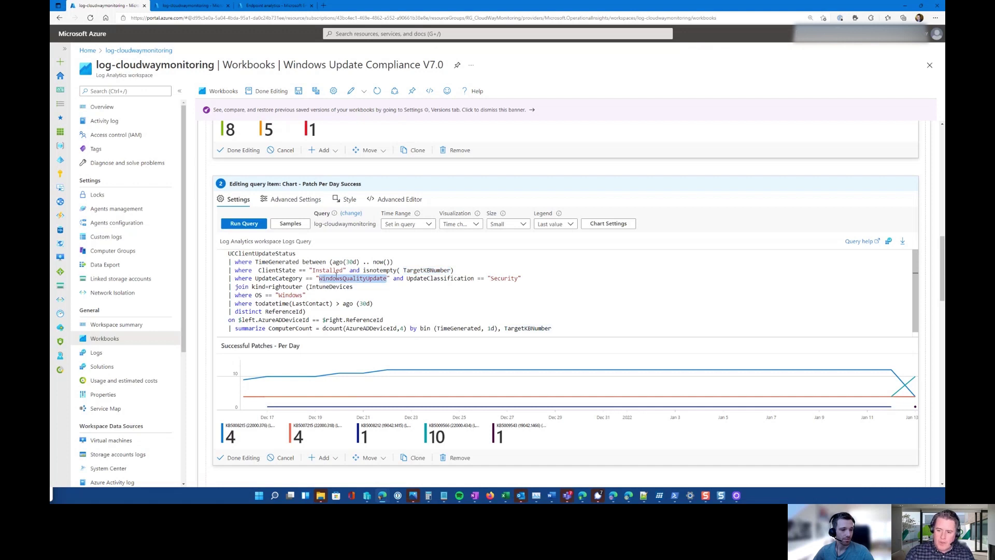
double_click(497, 278)
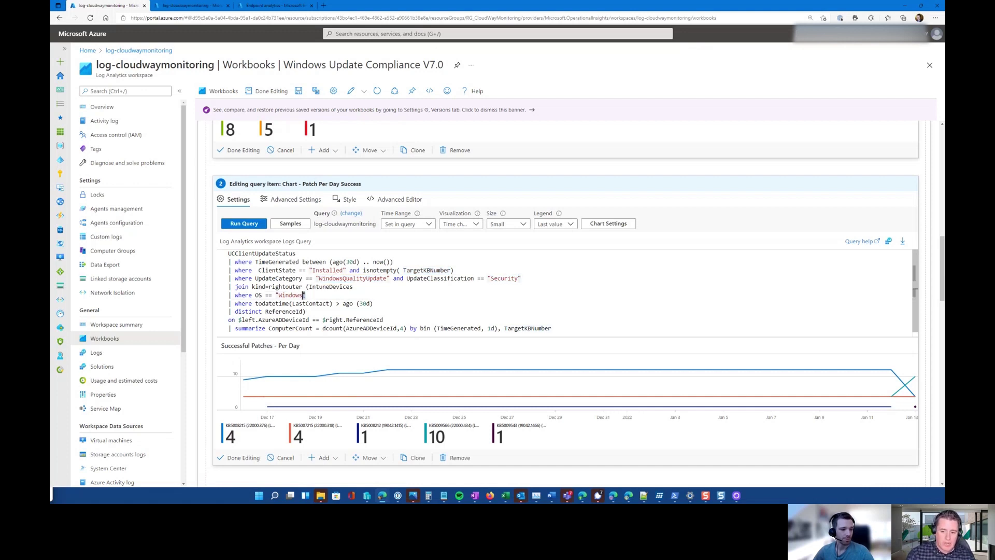
Examine the same query's IntuneDevices join, Windows OS filter, distinct ReferenceId clause and ComputerCount summary
drag(307, 295, 219, 296)
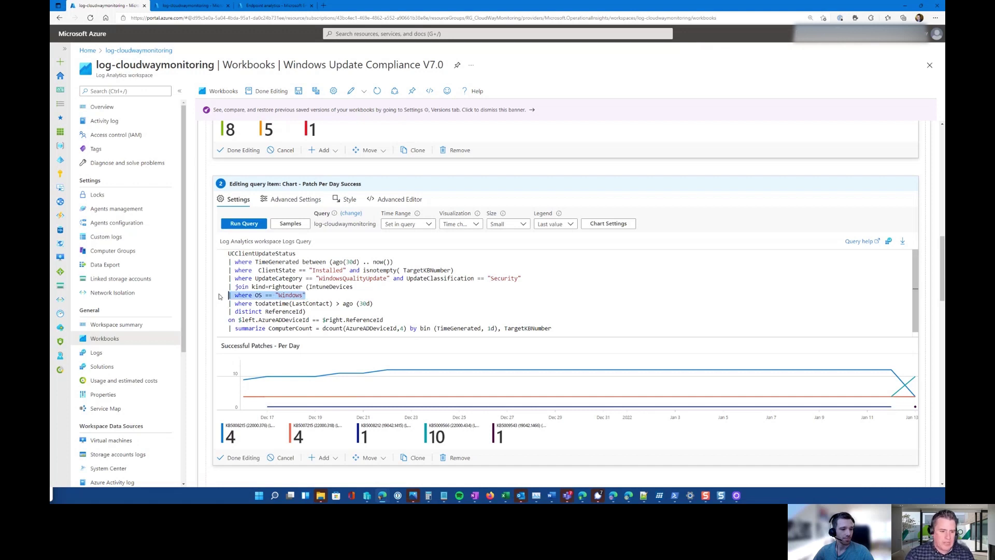
double_click(260, 254)
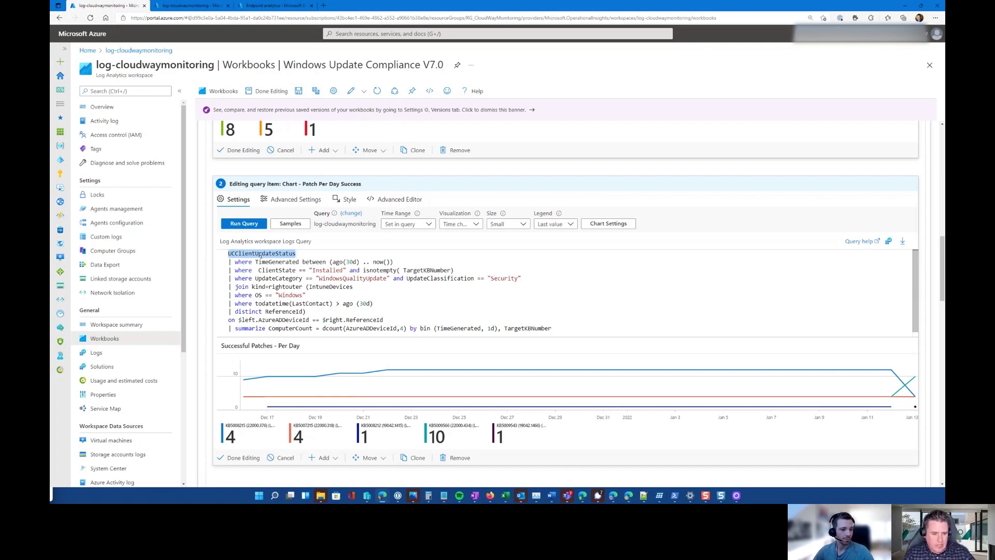
scroll(261, 256, down, 1)
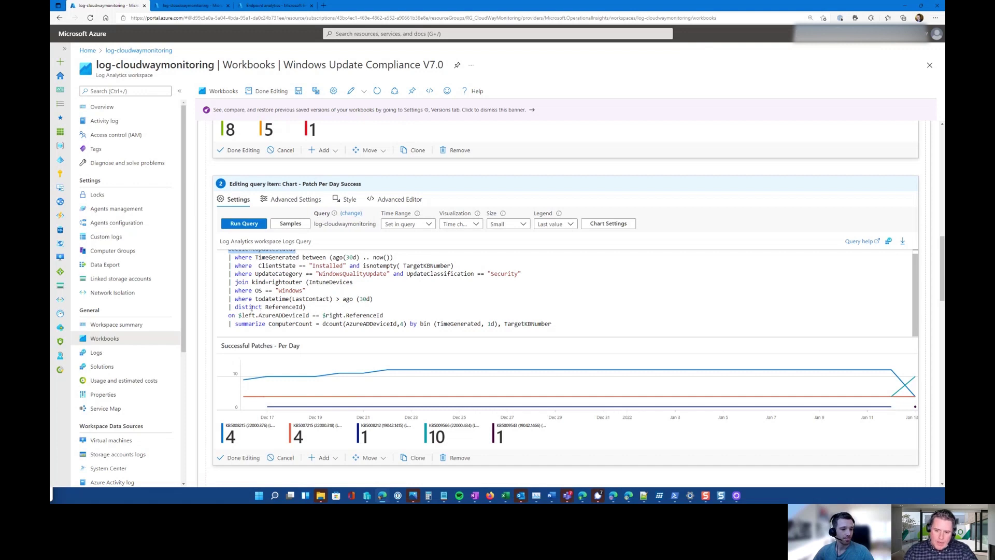
drag(241, 307, 261, 306)
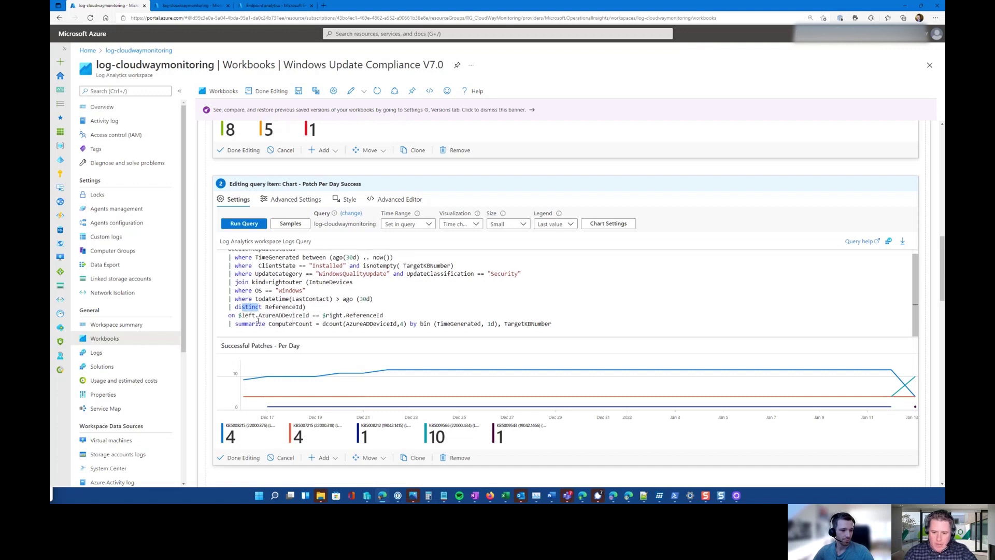
drag(275, 324, 450, 325)
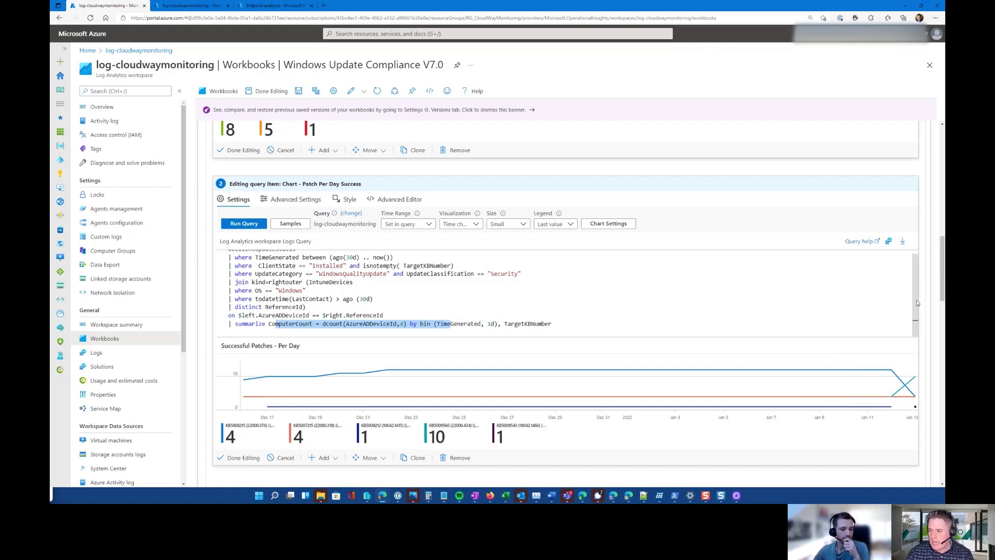
Review the remaining Update Summary visuals, from the quality update and compliance donuts to the Trending Update States chart and Missing Patches table
scroll(923, 279, down, 4)
scroll(924, 280, down, 2)
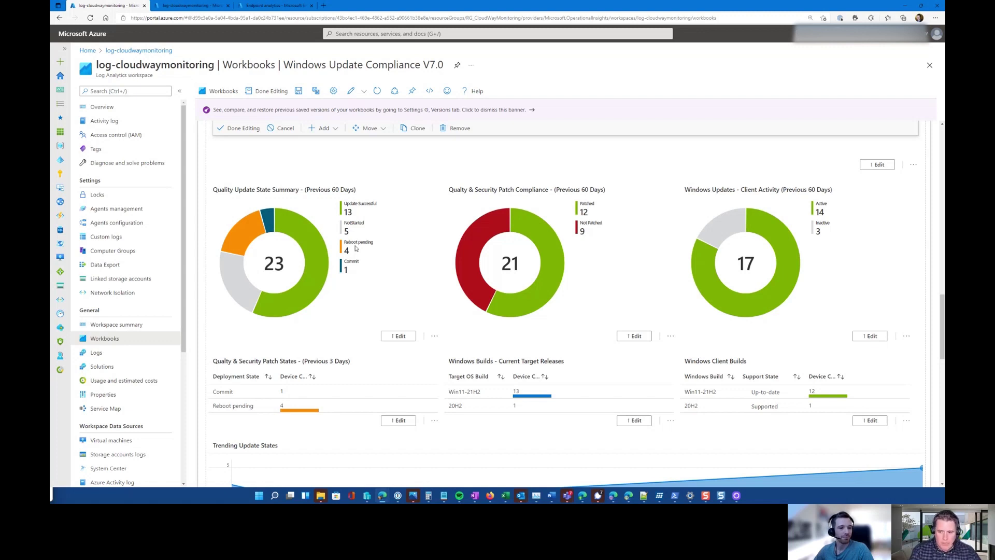
scroll(409, 263, down, 3)
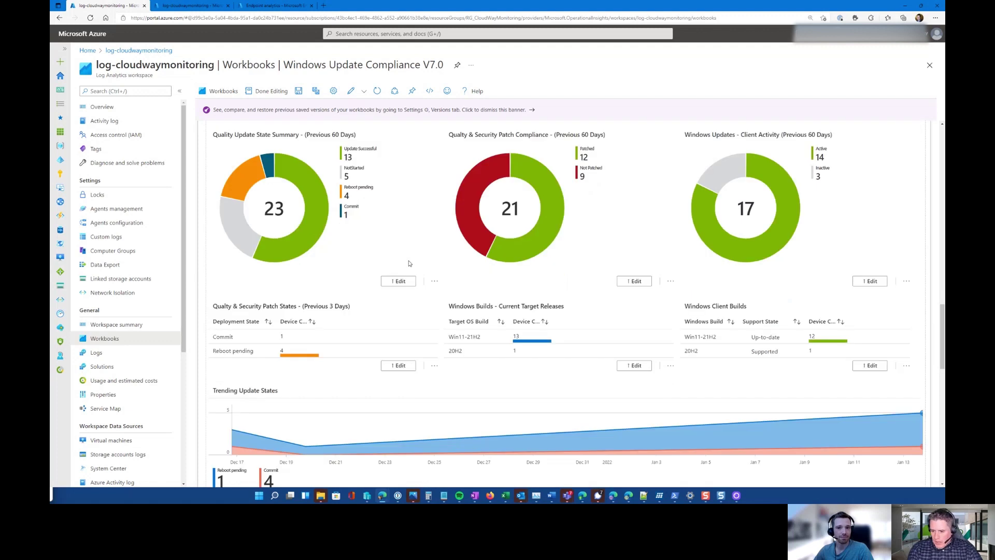
scroll(409, 263, down, 1)
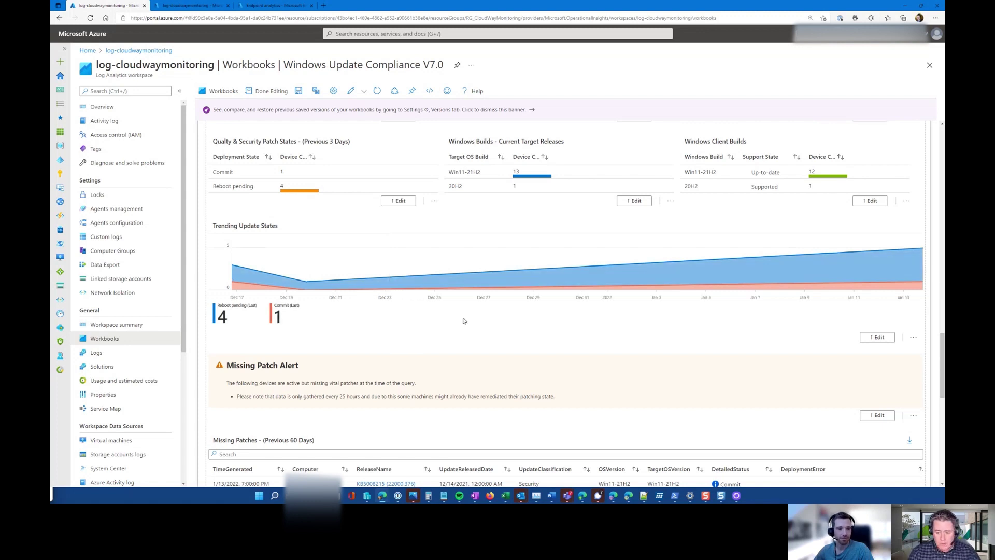
scroll(462, 321, down, 1)
scroll(464, 320, down, 3)
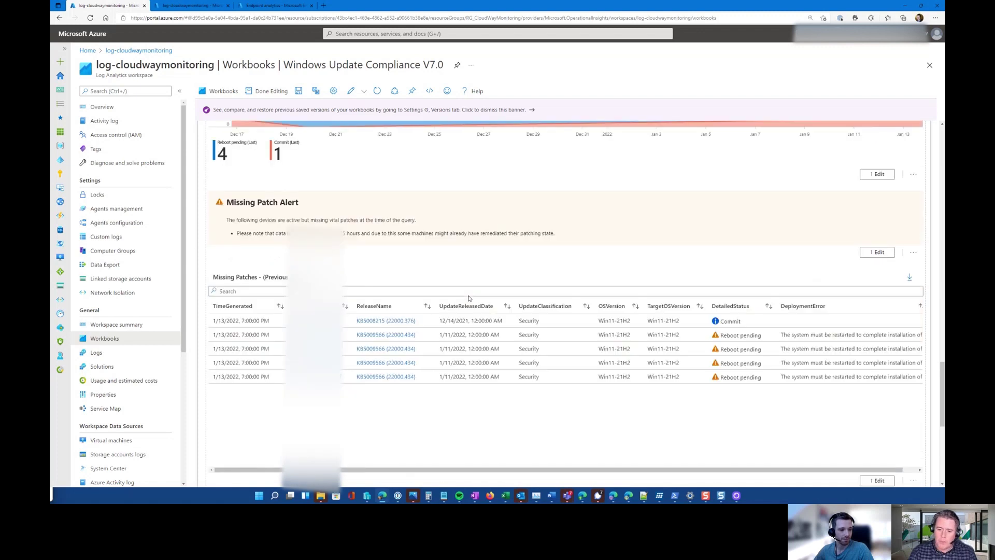
Finish editing the workbook and show its Quality Update History section
scroll(470, 288, up, 15)
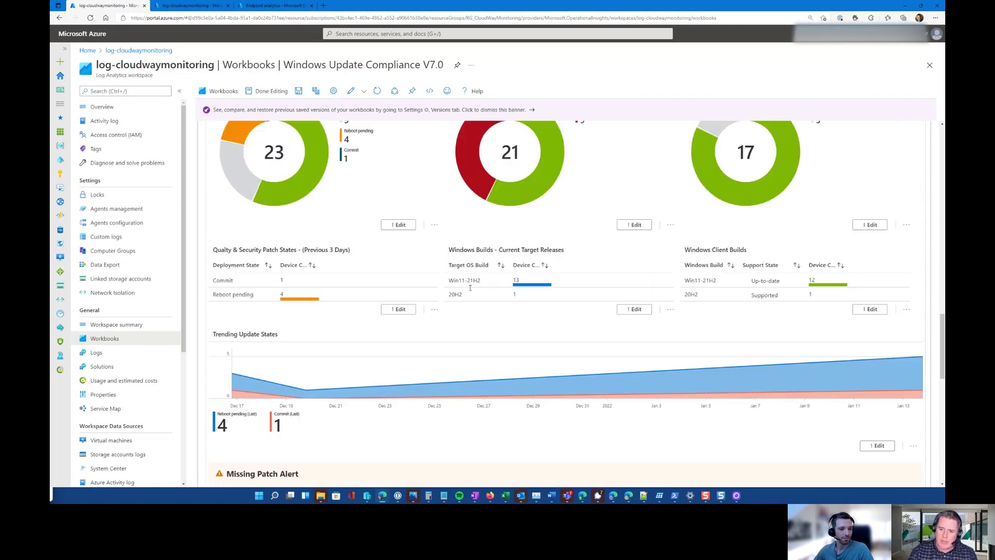
scroll(469, 290, up, 3)
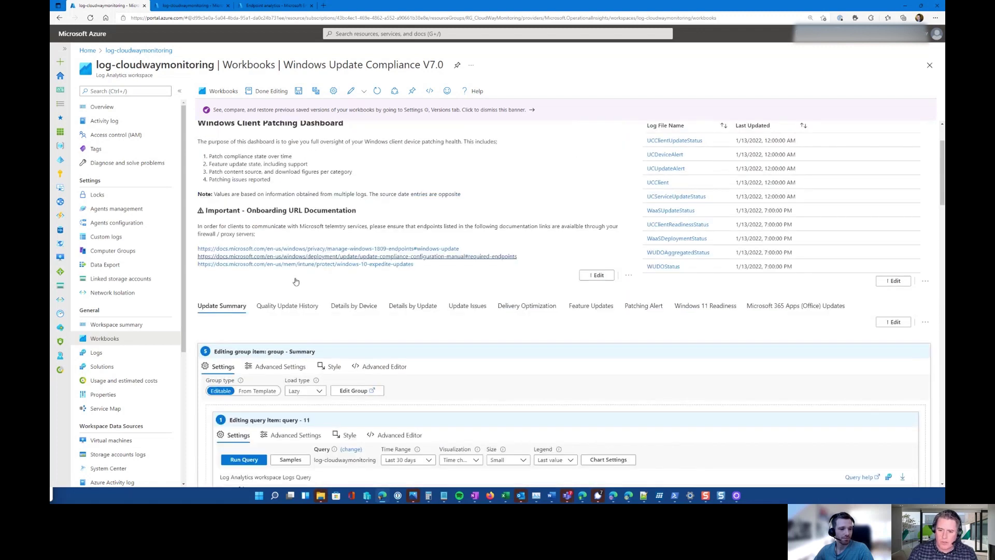
click(277, 91)
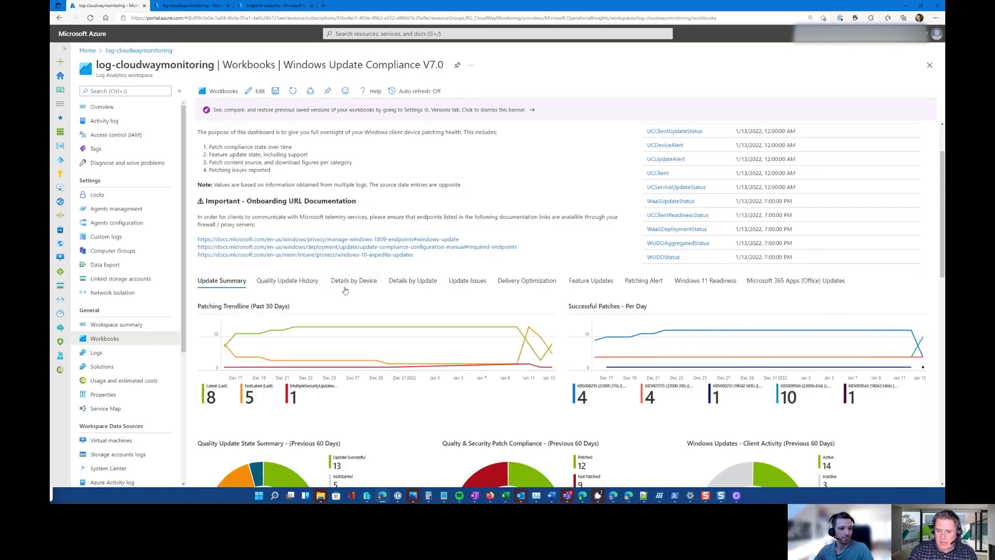
click(290, 282)
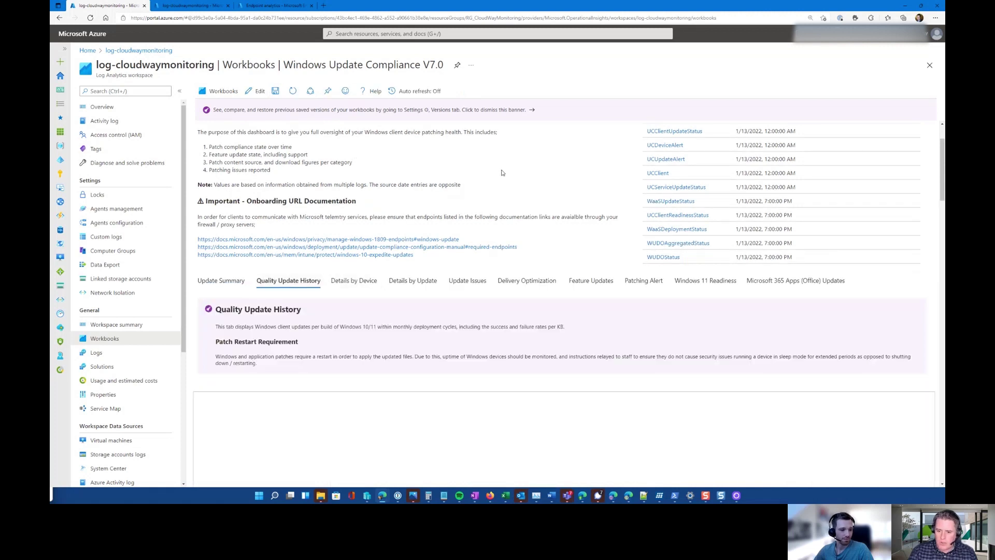
Examine the computer uptime figures and the critical security update tables by age, from 0-30 days to 120 days and older
scroll(501, 173, down, 3)
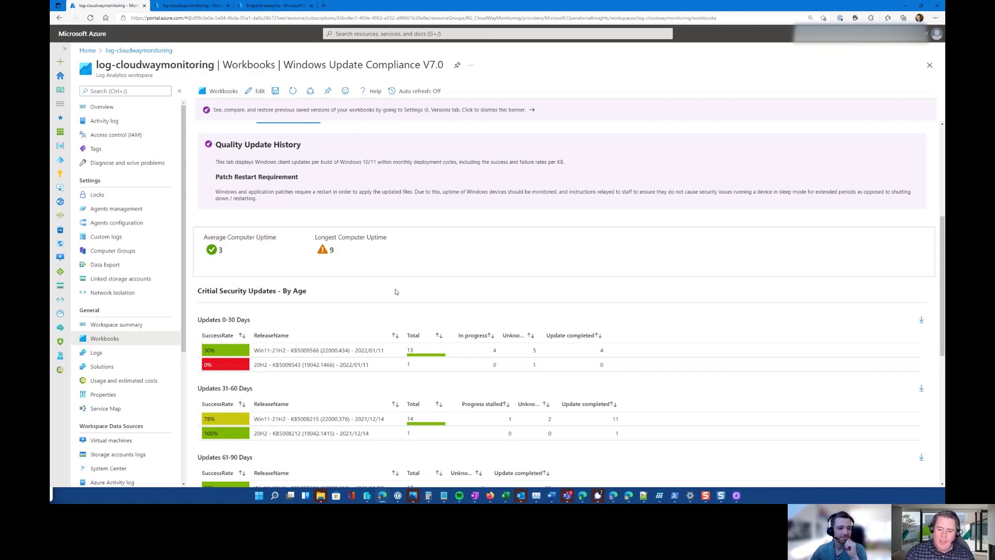
scroll(395, 292, down, 1)
scroll(396, 291, down, 2)
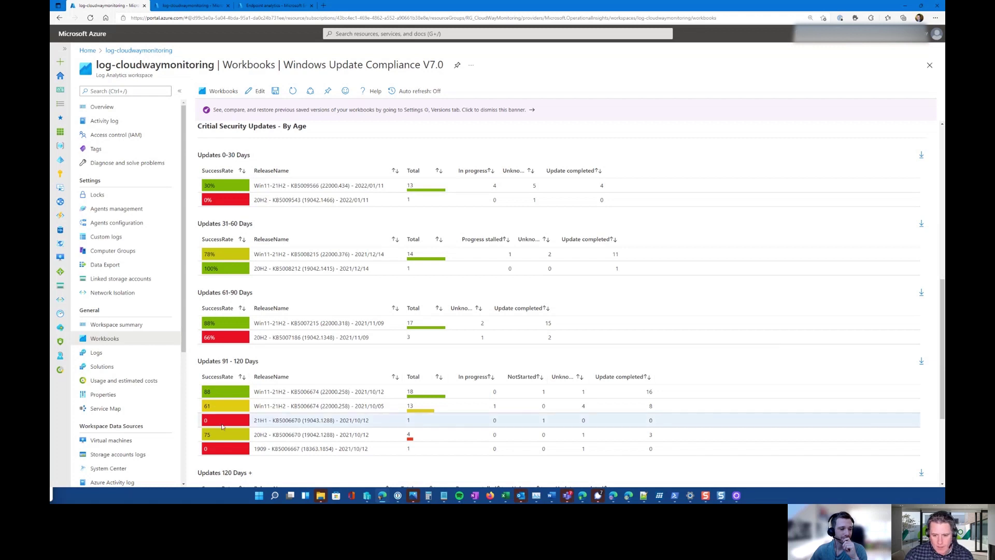
scroll(243, 410, down, 2)
scroll(259, 394, up, 2)
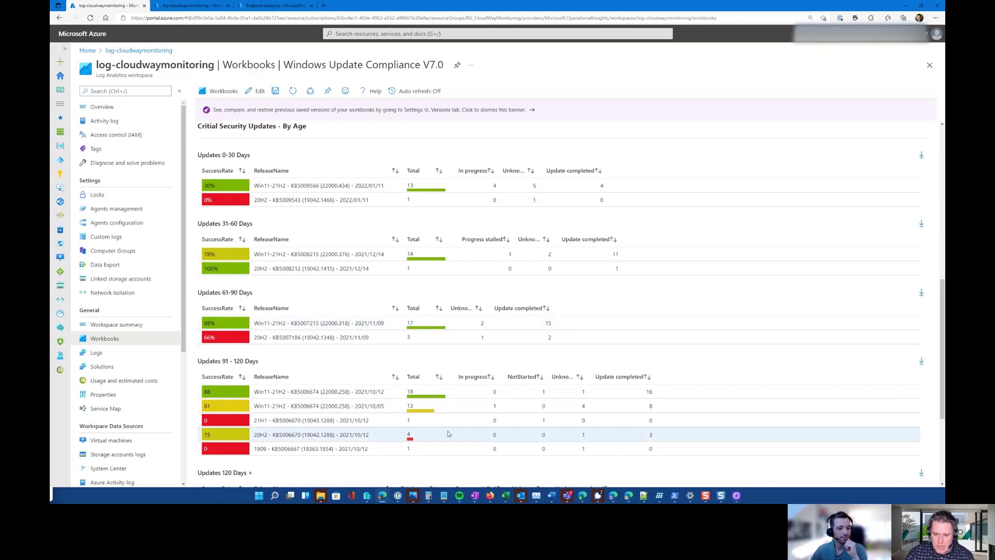
scroll(712, 394, down, 2)
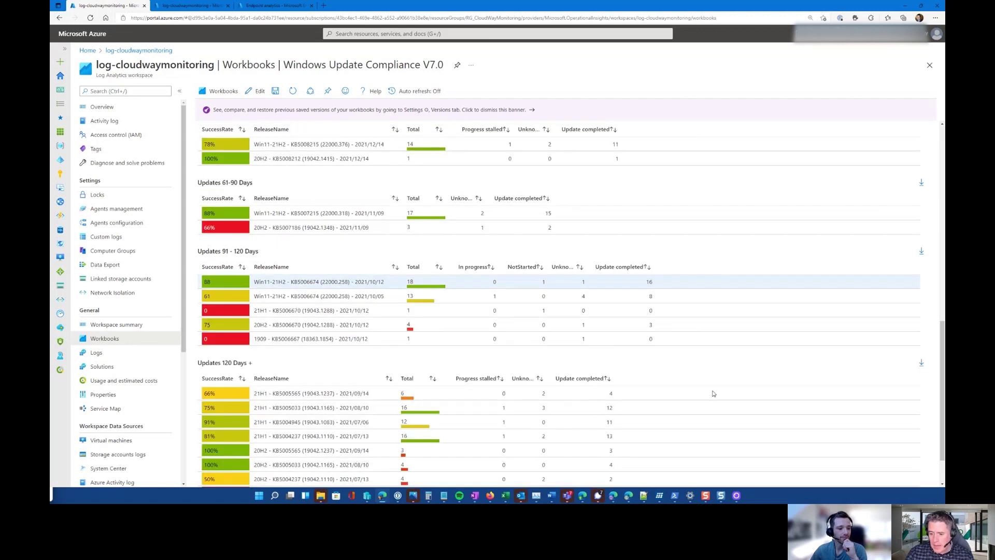
scroll(713, 394, up, 1)
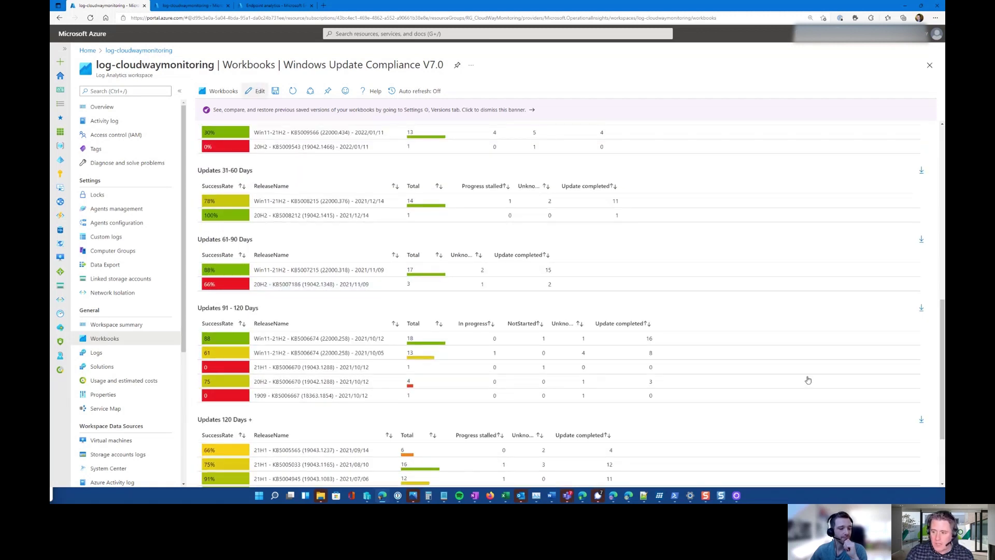
Put the workbook back in edit mode and open the Updates 91 - 120 Days query item for editing
scroll(814, 365, down, 3)
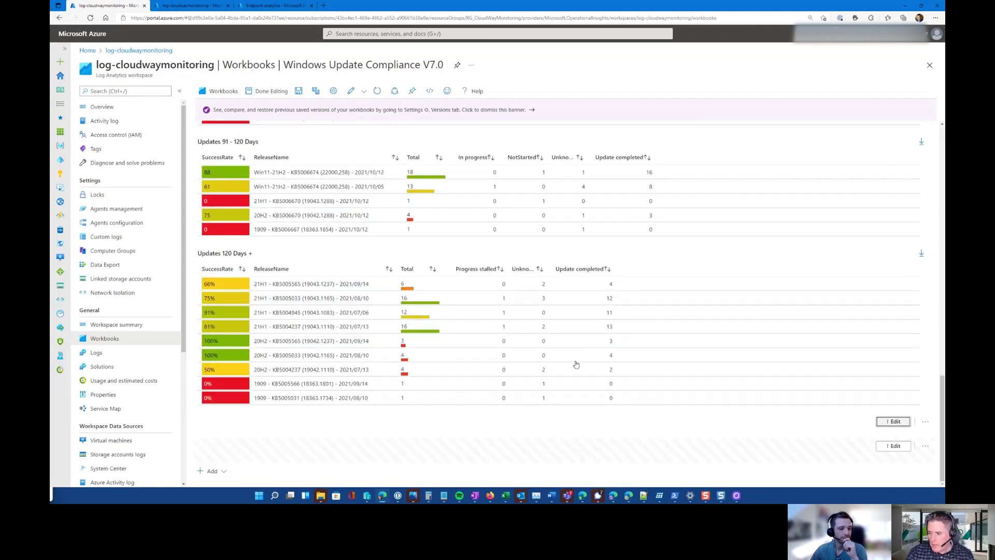
scroll(515, 338, down, 10)
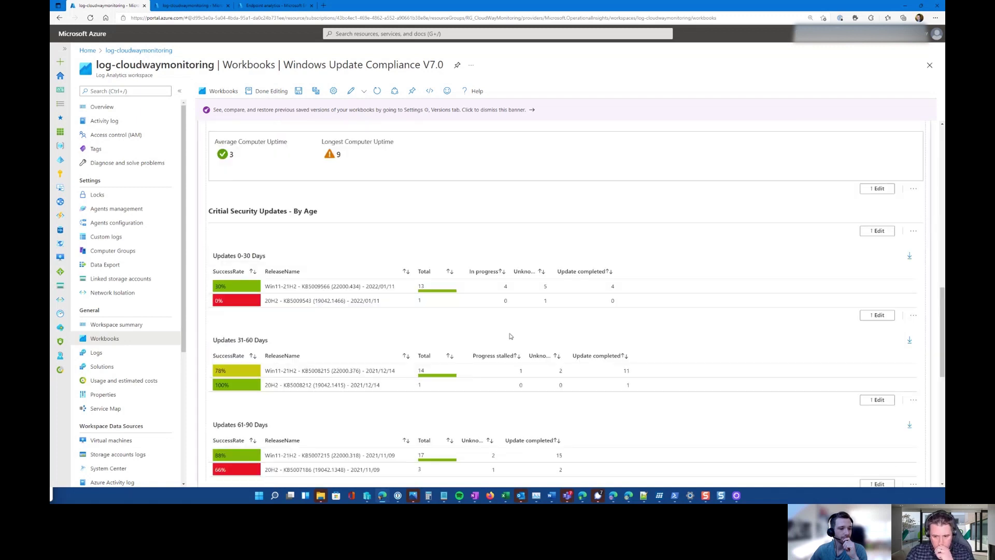
click(873, 334)
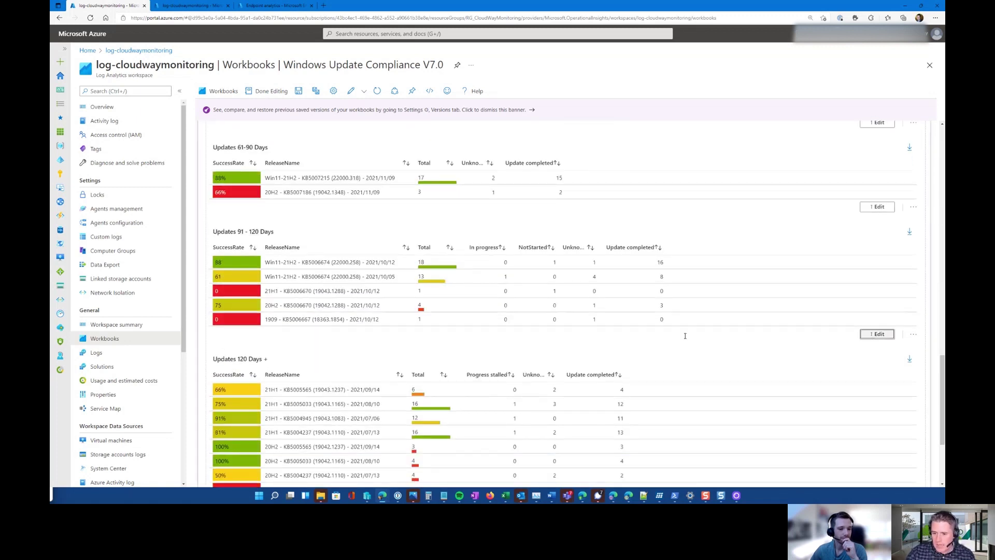
Inspect the SuccessRate column's heatmap renderer and Red to Green palette in the column settings, and close them without changes
click(572, 280)
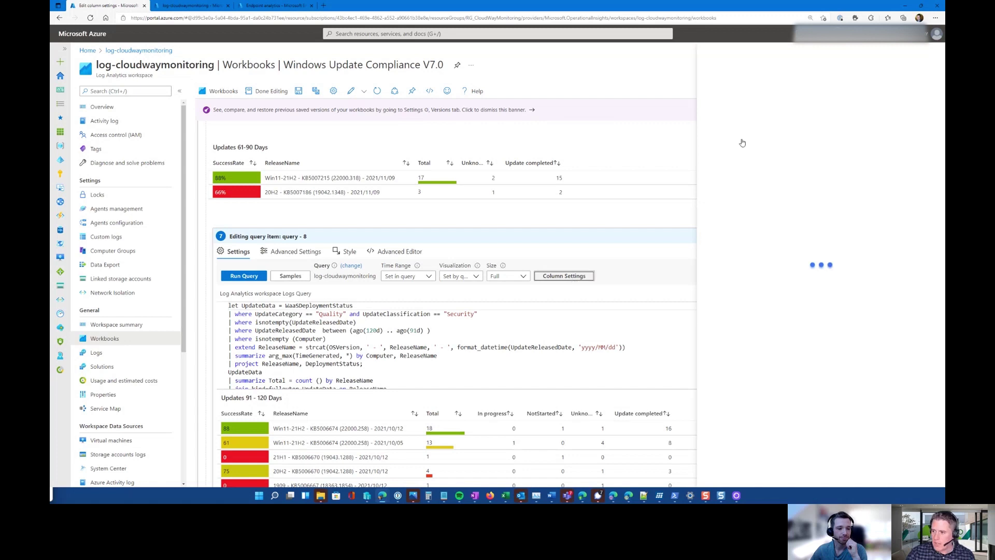
click(639, 133)
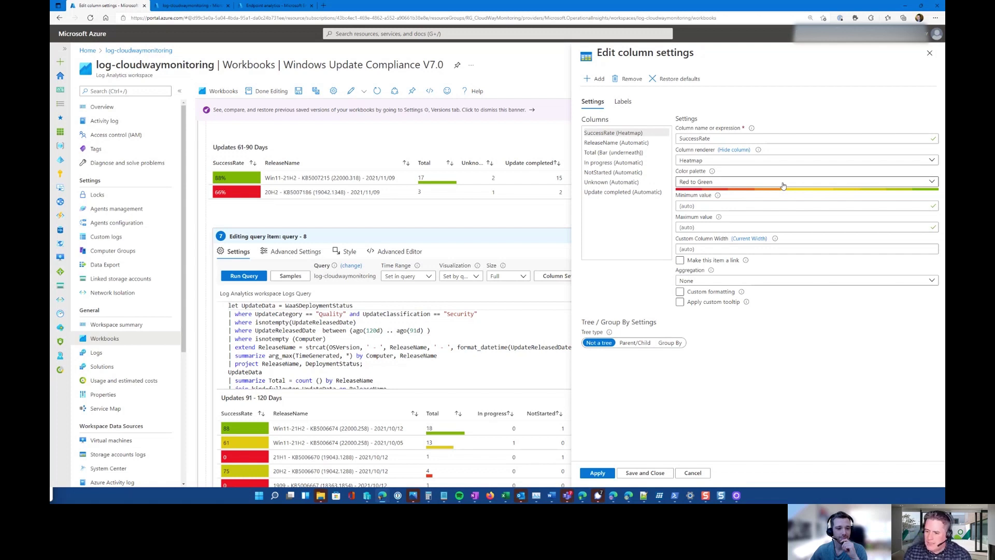
click(929, 53)
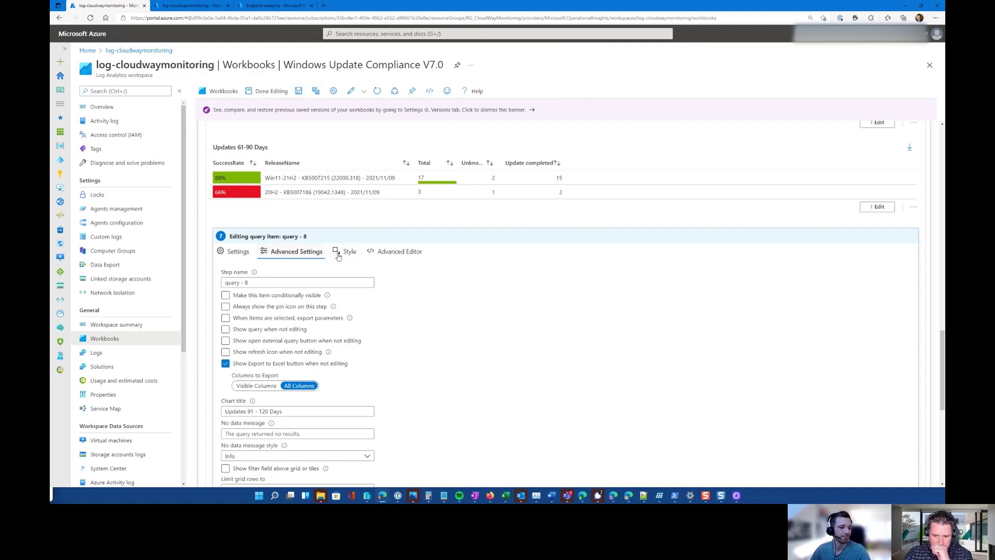
Look over the item's style settings and the element types that can be added, and return to its query settings and the workbook's introduction
click(345, 251)
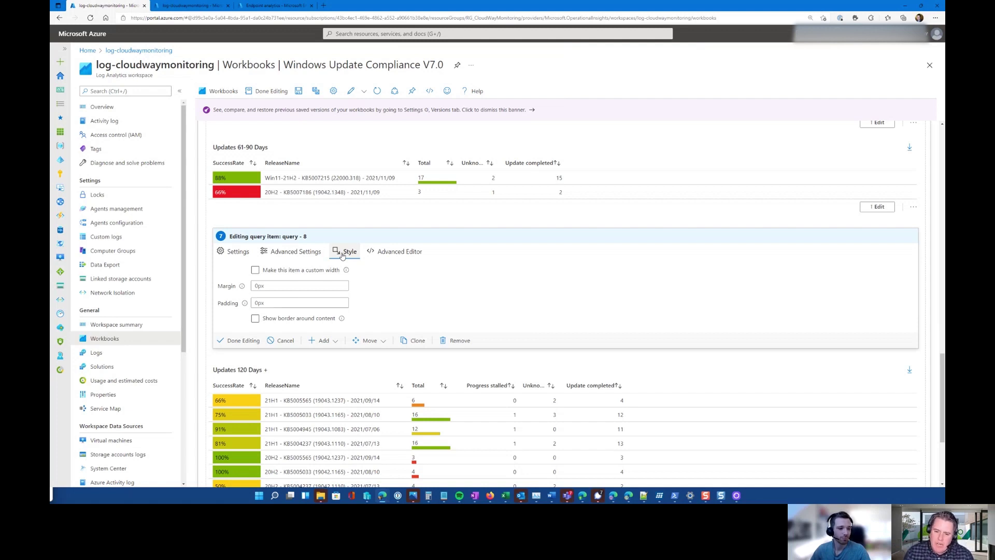
click(334, 341)
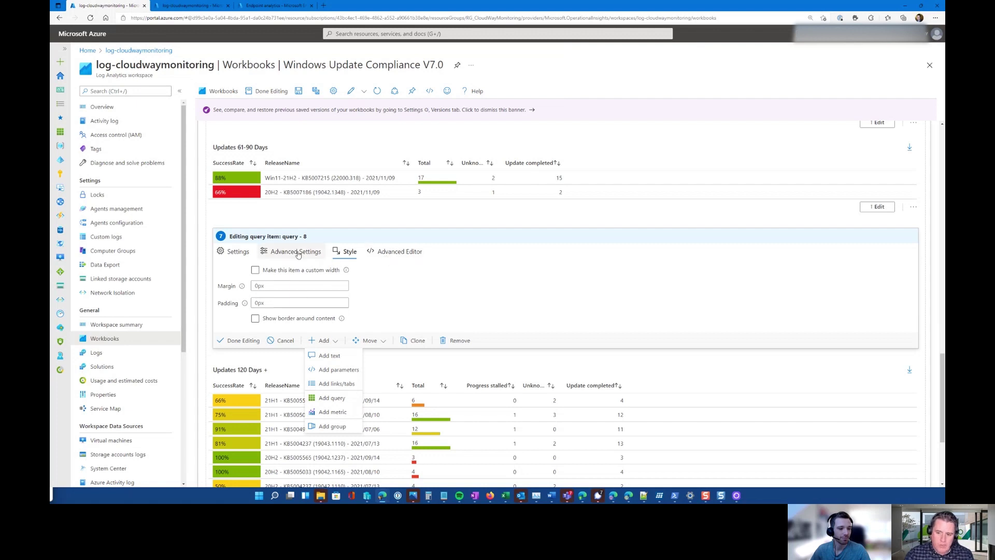
click(238, 252)
scroll(425, 191, up, 4)
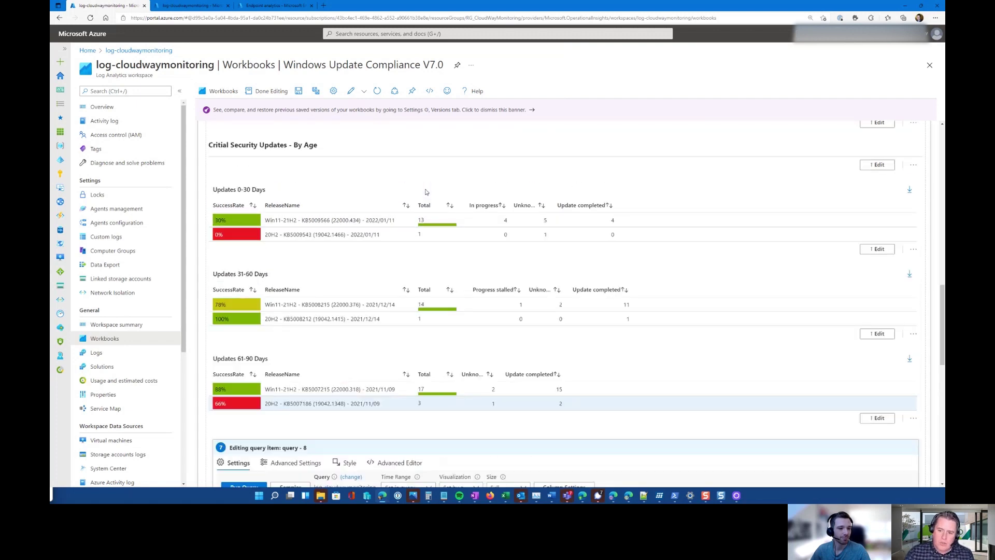
scroll(425, 191, up, 15)
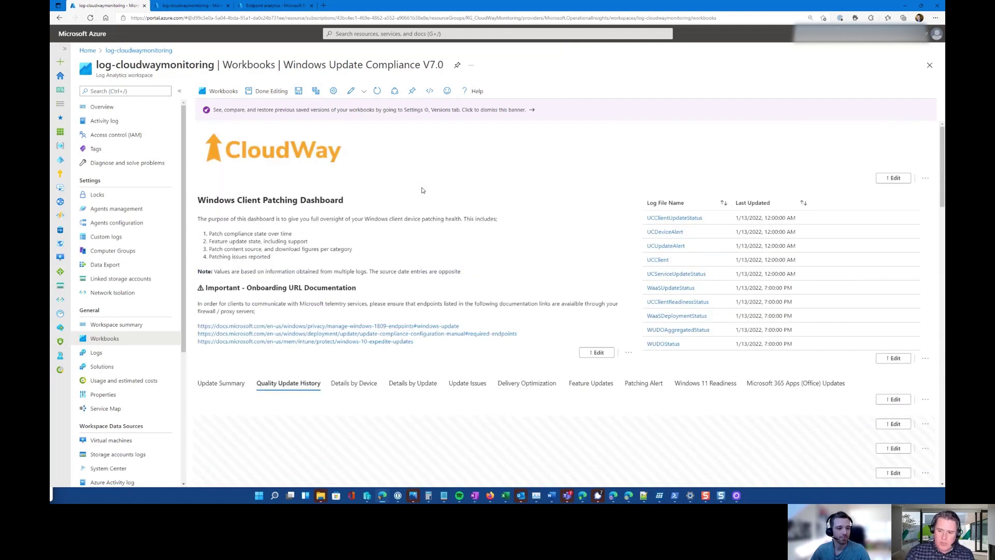
Inspect the workbook's JSON gallery template in the advanced editor, close it without changes and leave edit mode
click(272, 94)
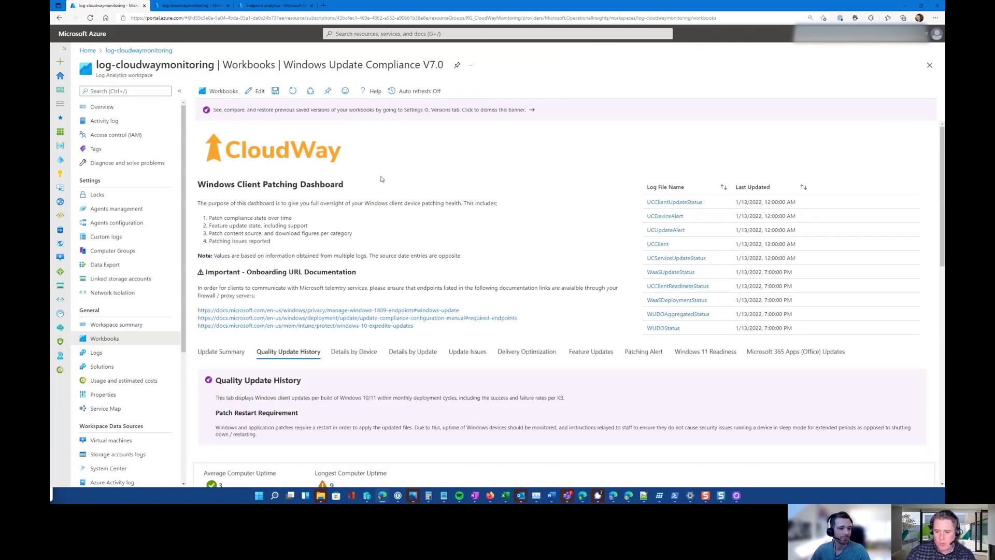
click(256, 91)
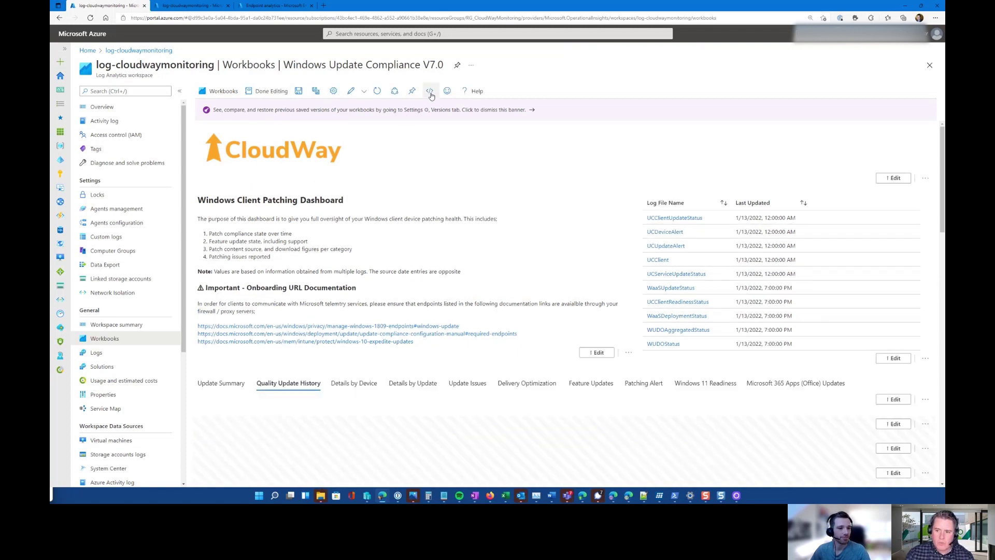
click(430, 91)
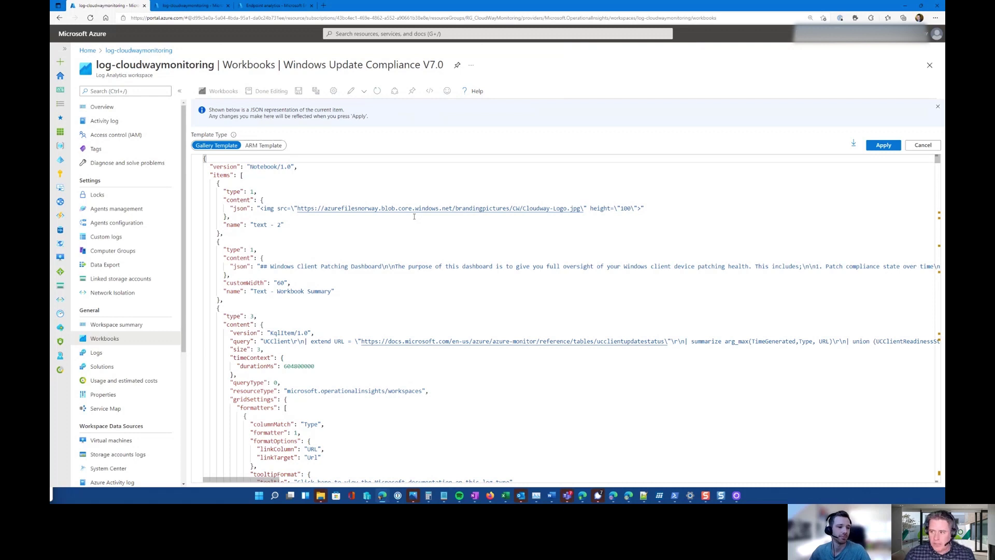
click(929, 145)
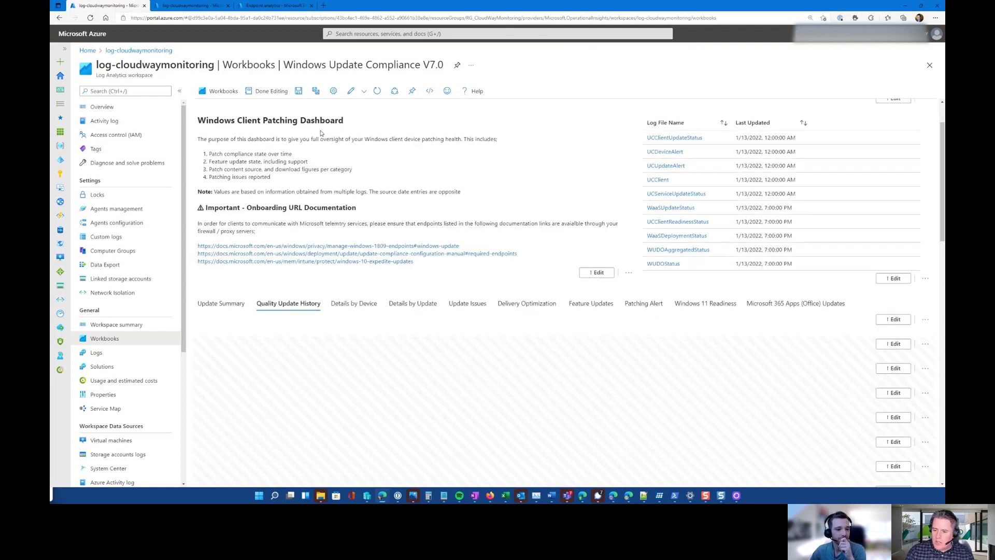
click(267, 90)
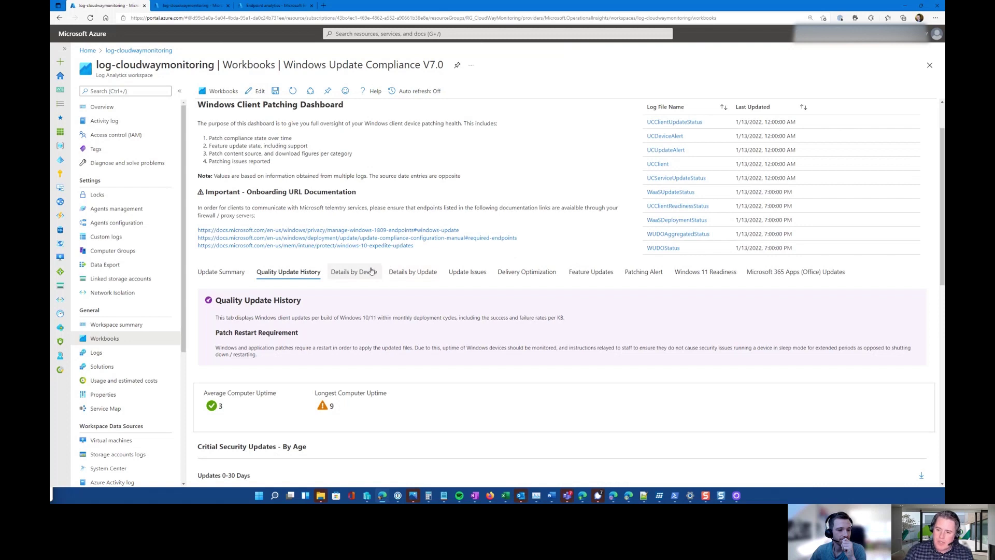
Look over the quality update deployment overview and detailed status by device, and bring up the details by update
click(355, 272)
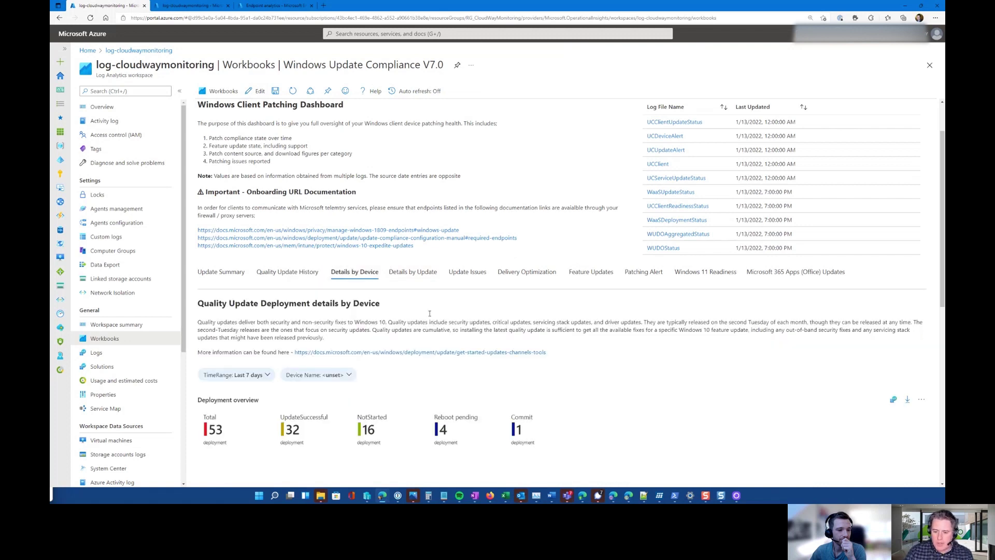
scroll(427, 311, down, 2)
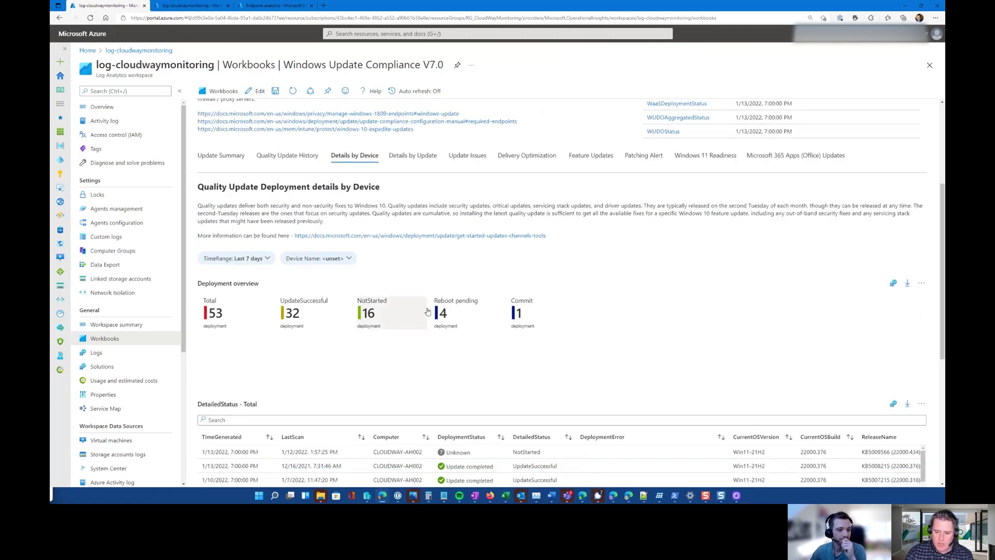
click(412, 156)
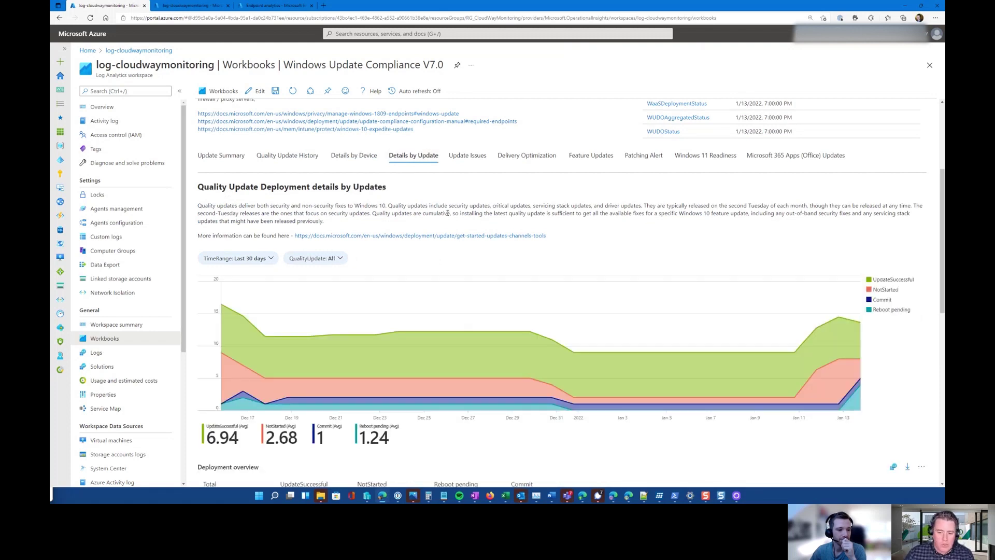
Filter the details by update to only the quality update Win11-21H2 - KB5009566 (22000.434) - 2022/01/11
click(338, 259)
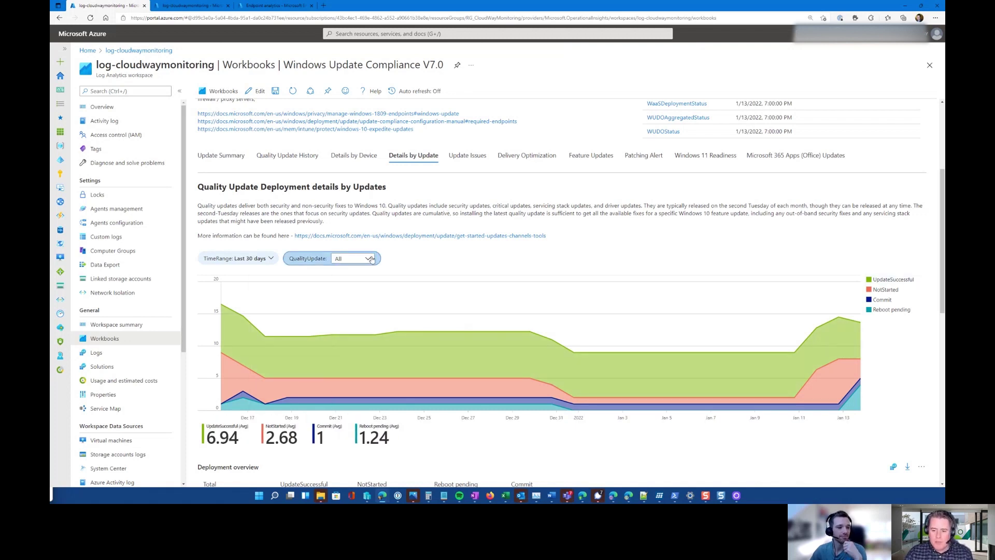
click(370, 259)
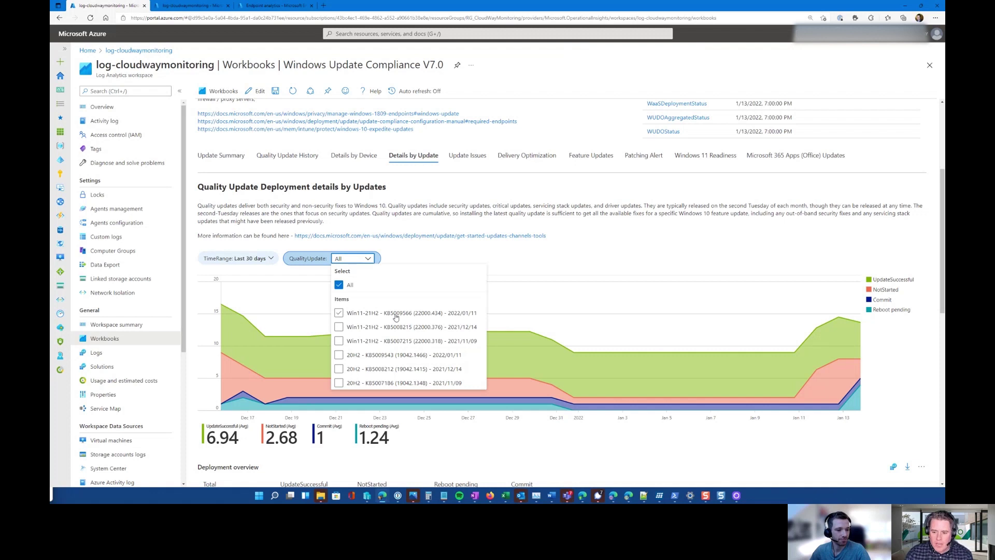
click(339, 313)
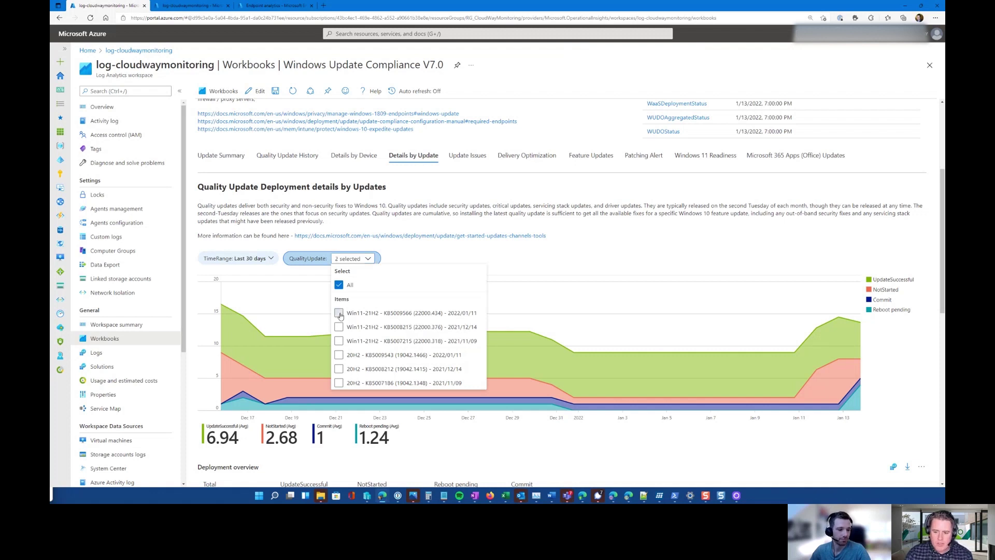
click(339, 313)
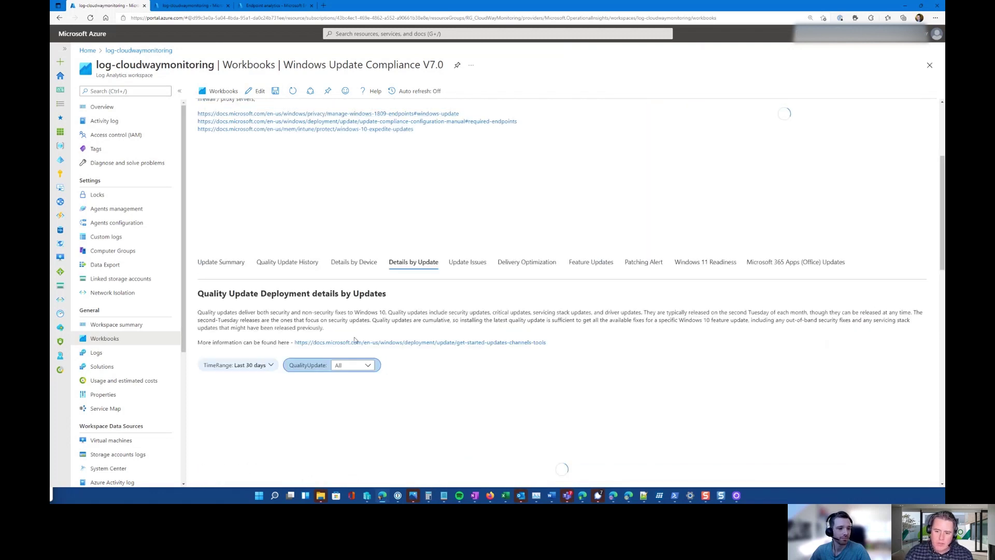
click(357, 258)
click(339, 285)
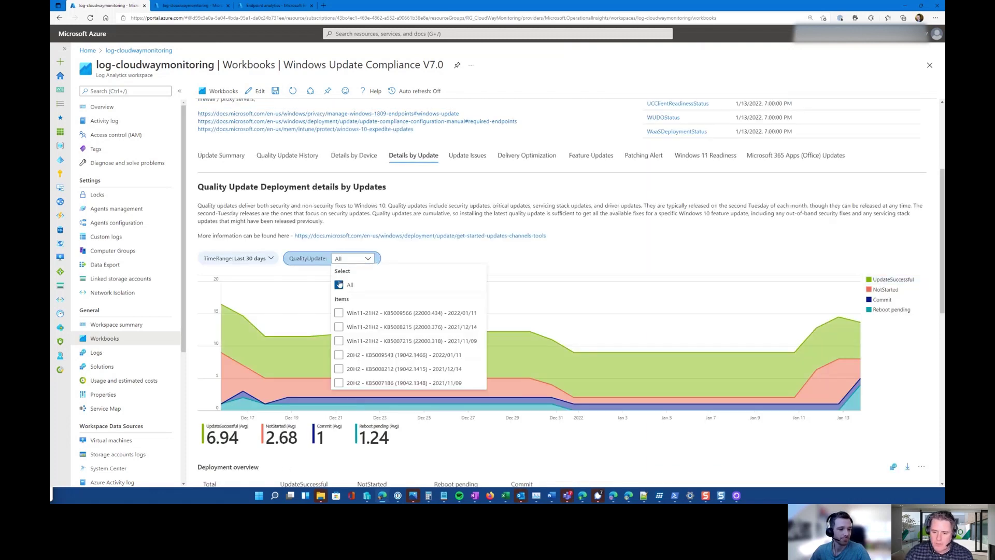
click(339, 313)
click(593, 262)
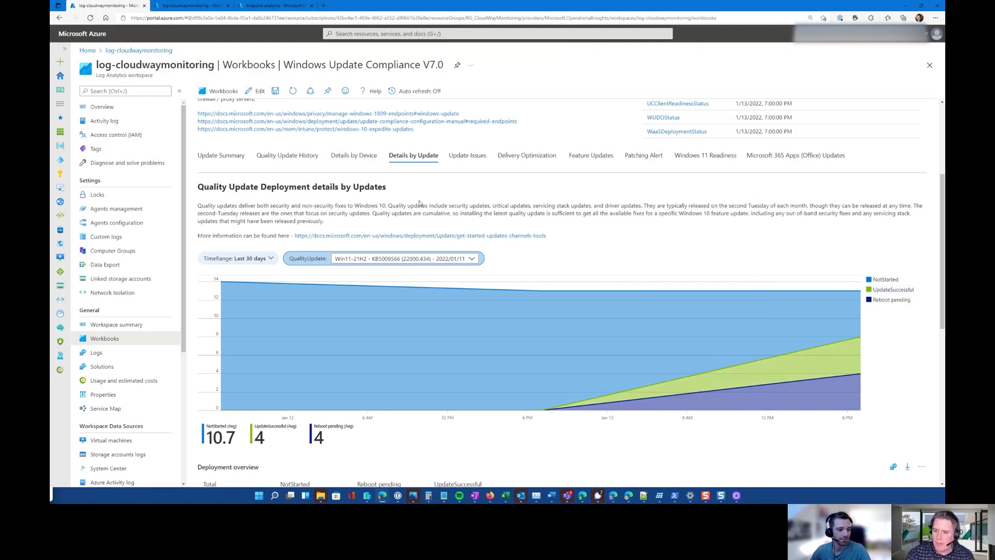
Reset the quality update filter to All and examine the detailed status and all deployment details tables
click(379, 258)
click(339, 285)
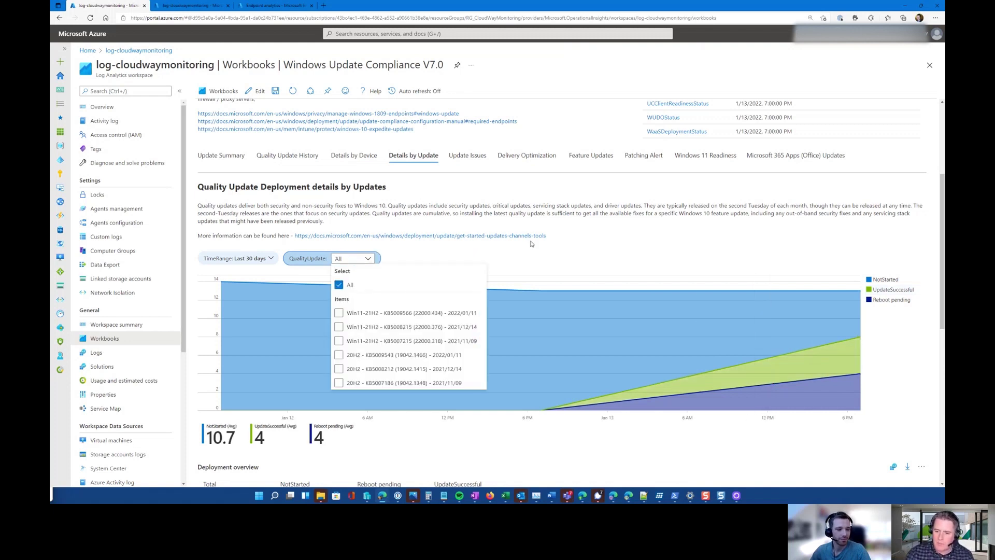
click(610, 234)
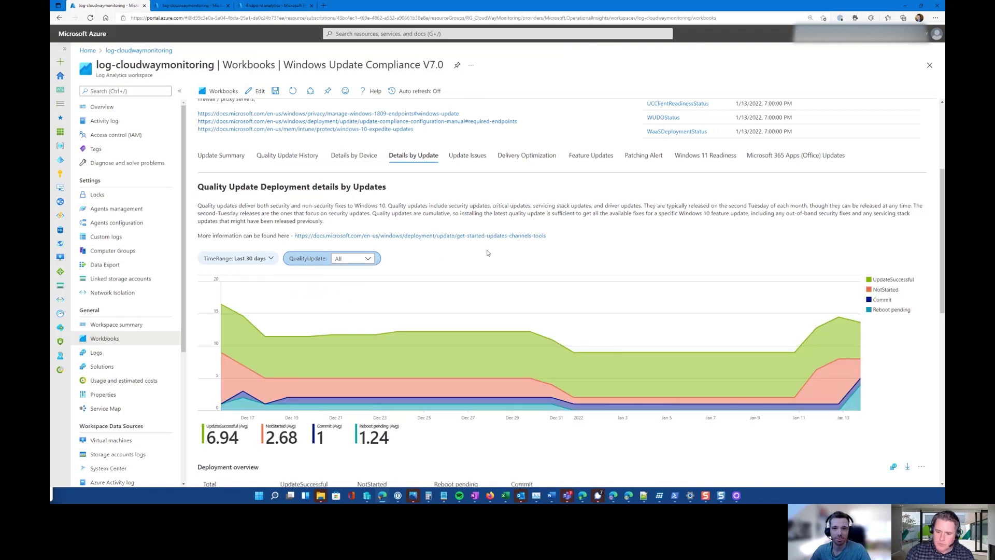
scroll(487, 250, down, 5)
scroll(487, 253, down, 2)
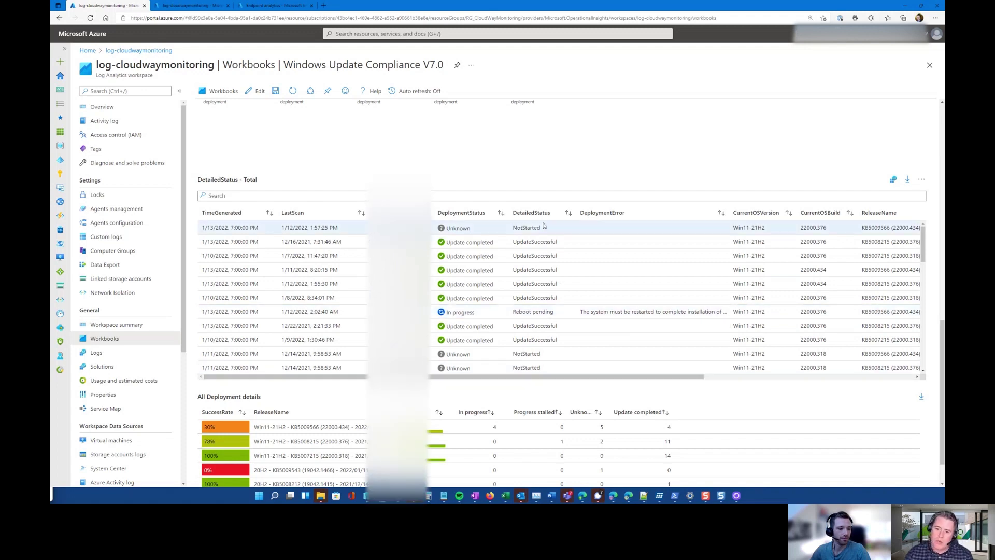
scroll(544, 226, up, 3)
scroll(523, 217, down, 6)
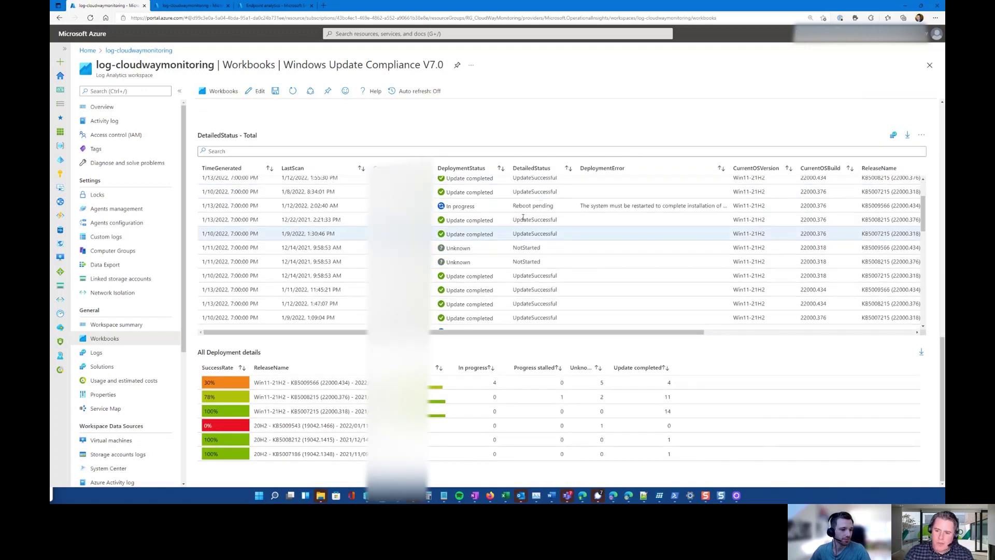
scroll(523, 217, up, 15)
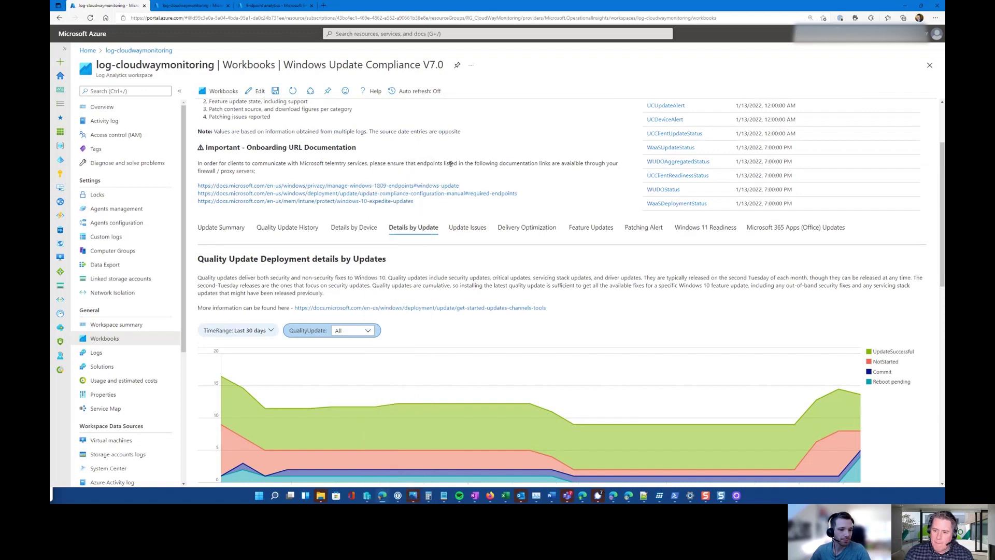
Examine the update issues: the quality update deployment charts and failing devices table, the feature update issues and the policy issues
click(467, 227)
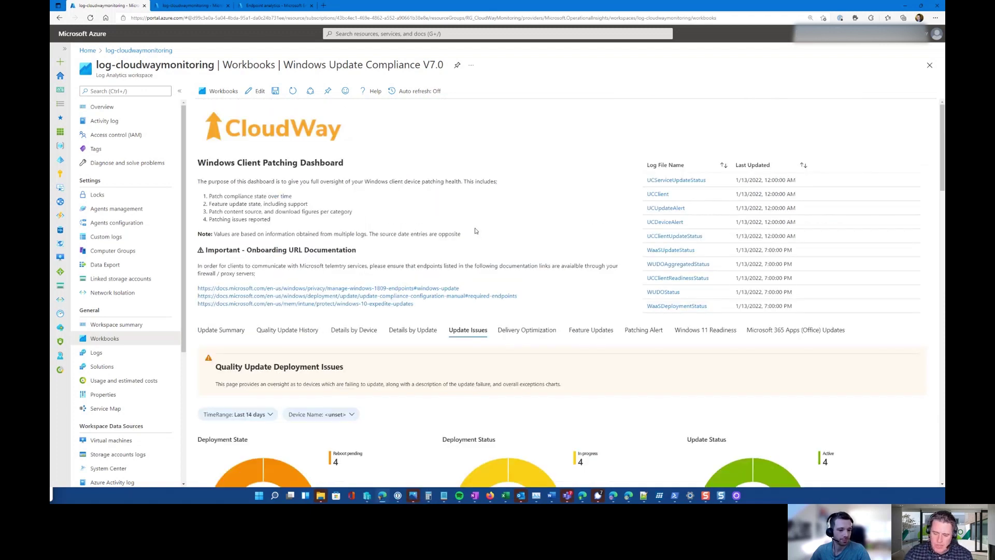
scroll(487, 207, down, 4)
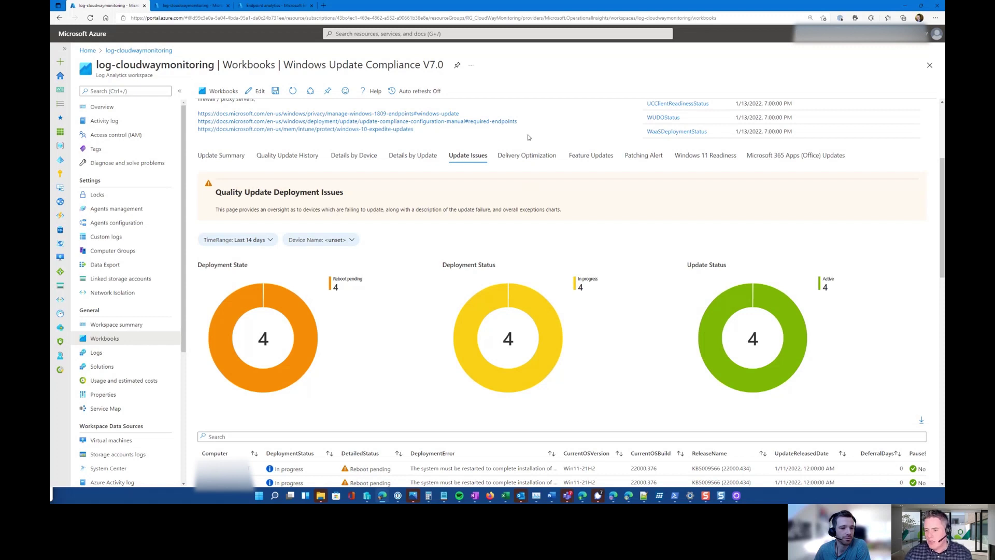
scroll(529, 137, down, 2)
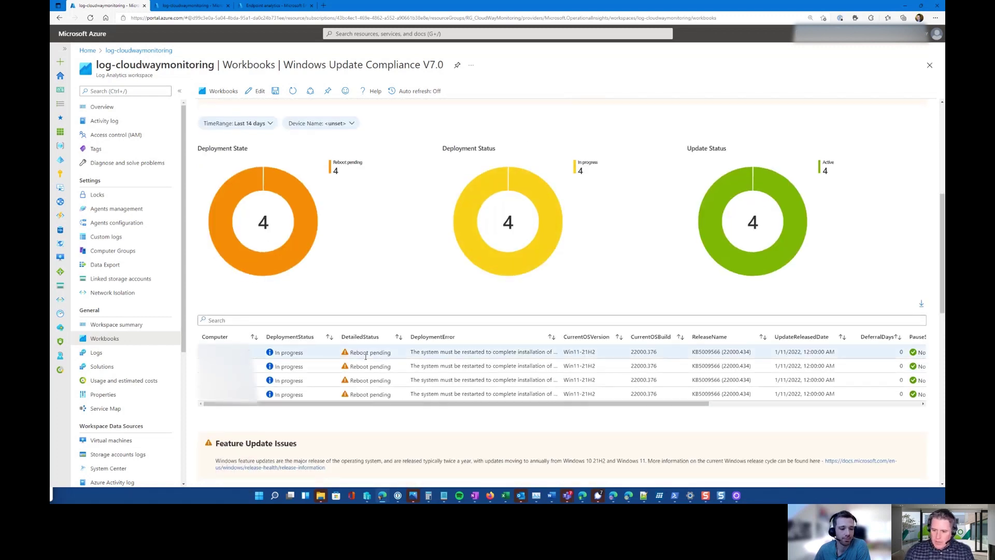
scroll(415, 271, down, 3)
scroll(363, 277, down, 1)
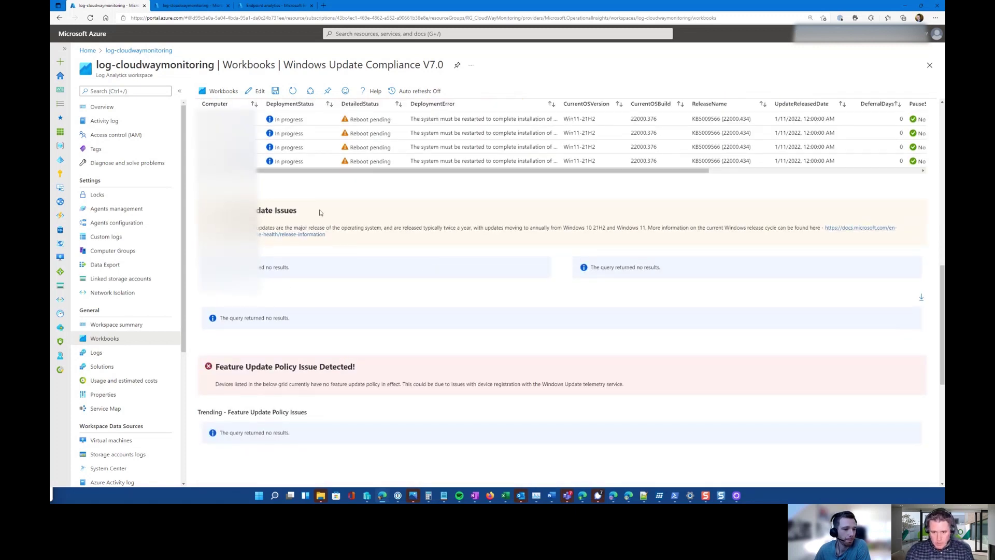
scroll(395, 274, down, 2)
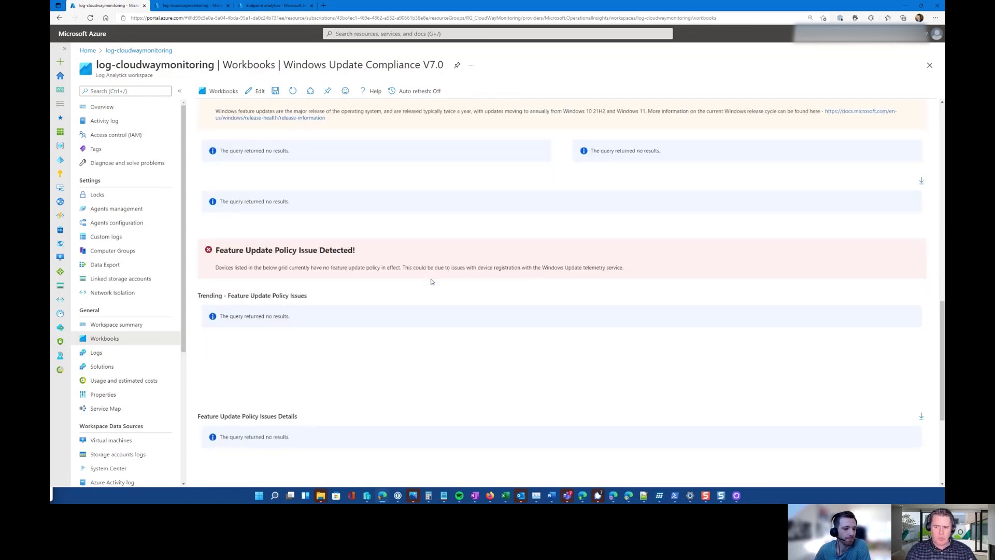
scroll(431, 281, down, 2)
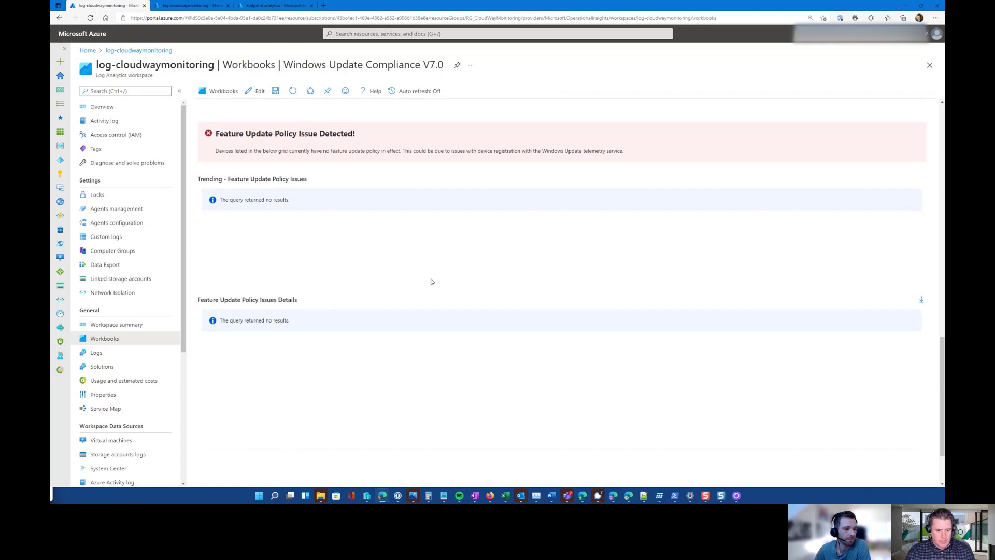
scroll(438, 289, up, 5)
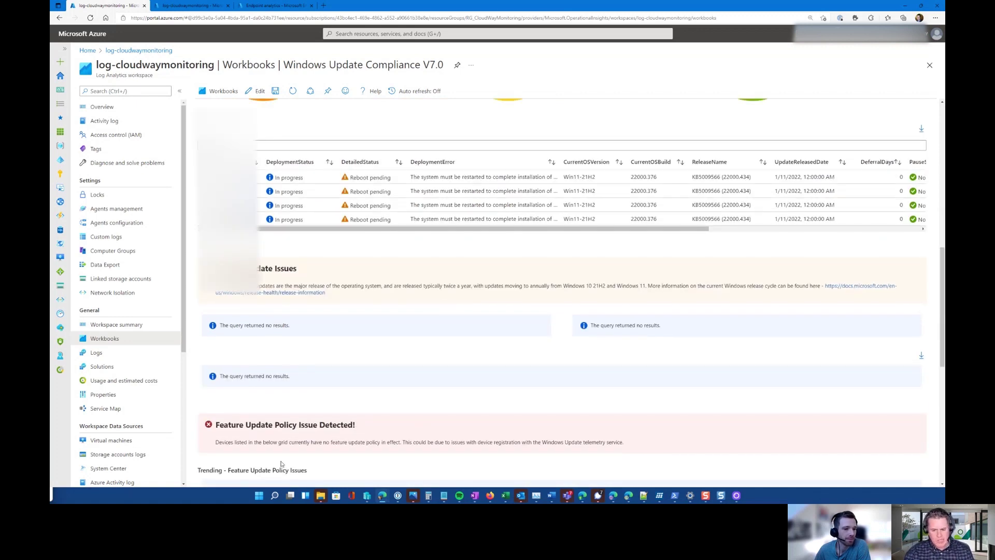
scroll(445, 338, up, 8)
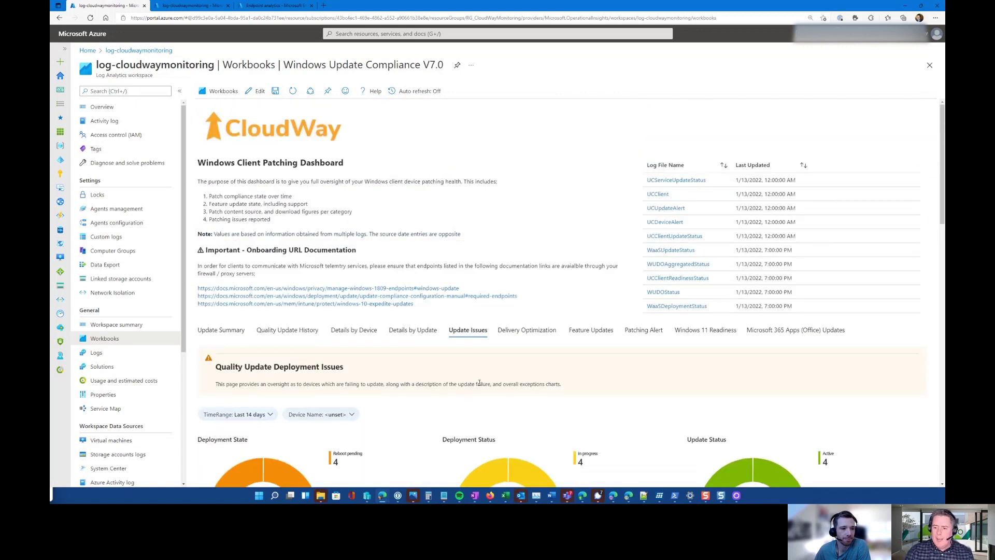
Examine the Delivery Optimization statistics: content types, optimisation mode, CDN and peer distribution, content breakdown, bandwidth savings and update source trends
click(525, 330)
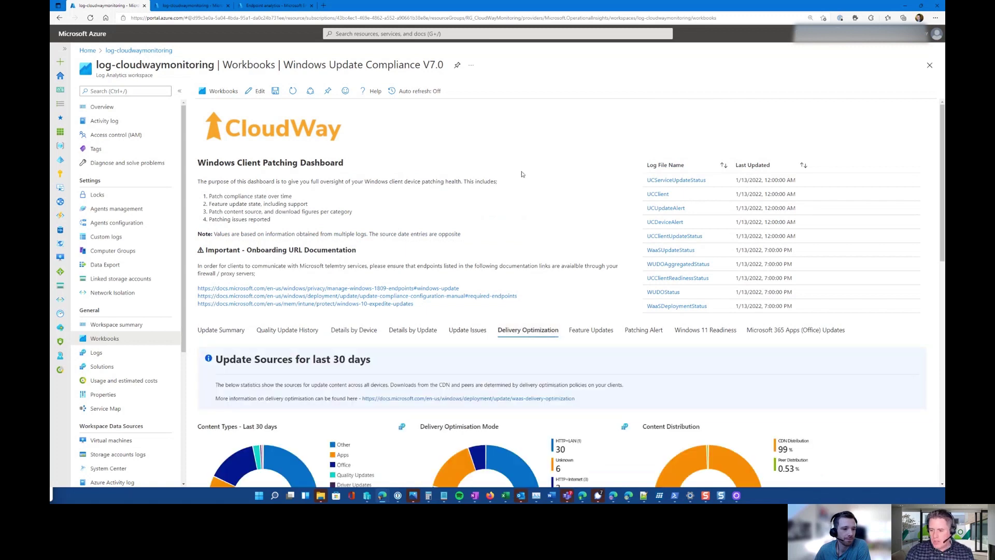
scroll(523, 204, down, 4)
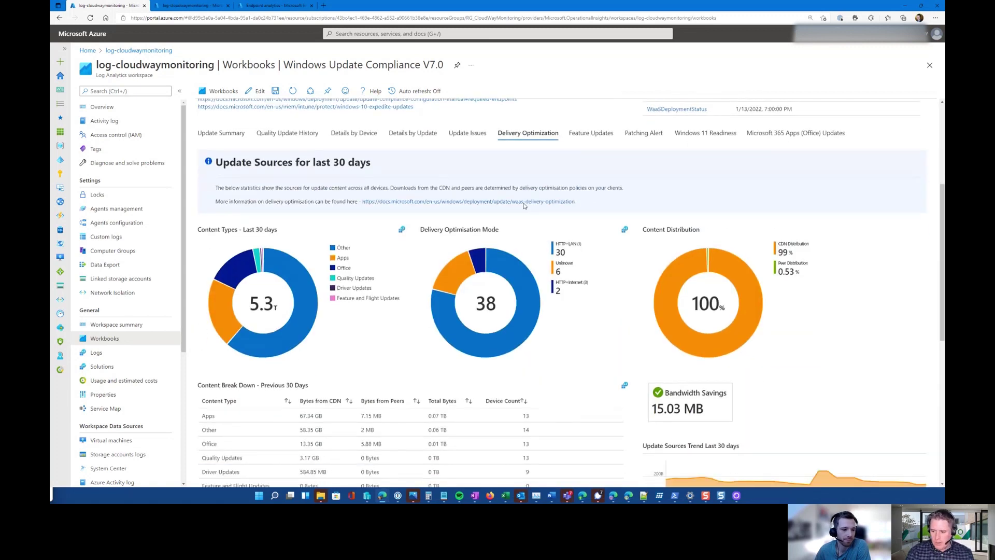
scroll(525, 206, down, 2)
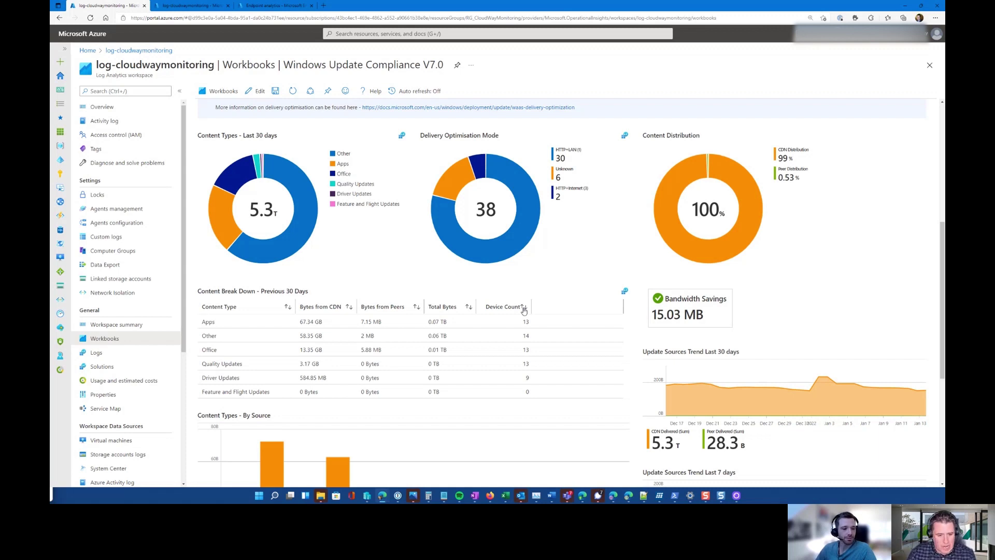
scroll(558, 239, down, 3)
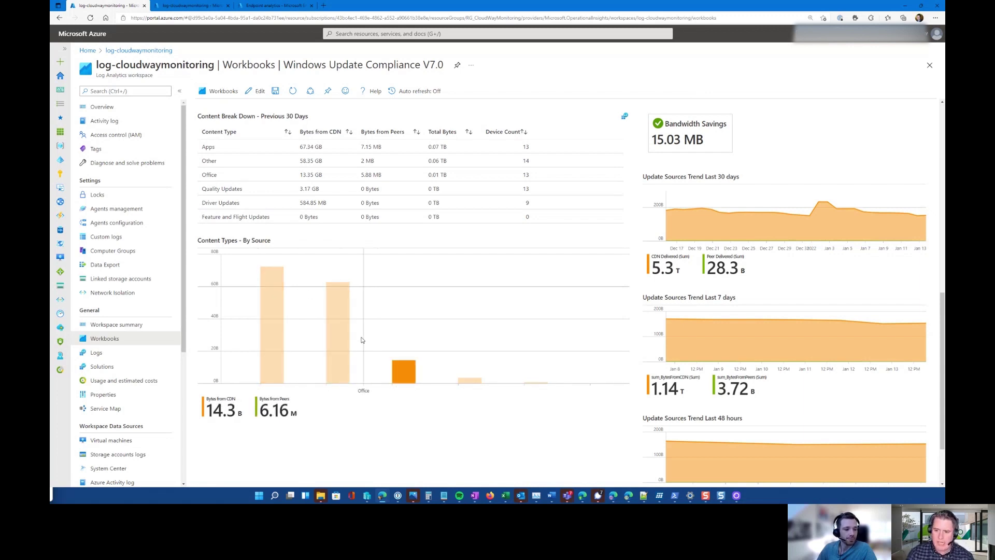
scroll(414, 228, up, 1)
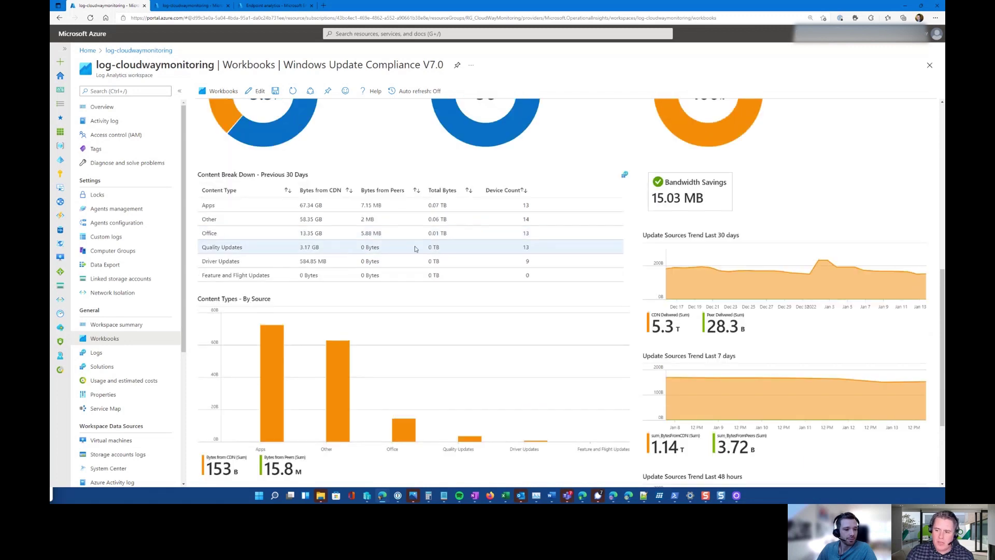
scroll(415, 249, down, 2)
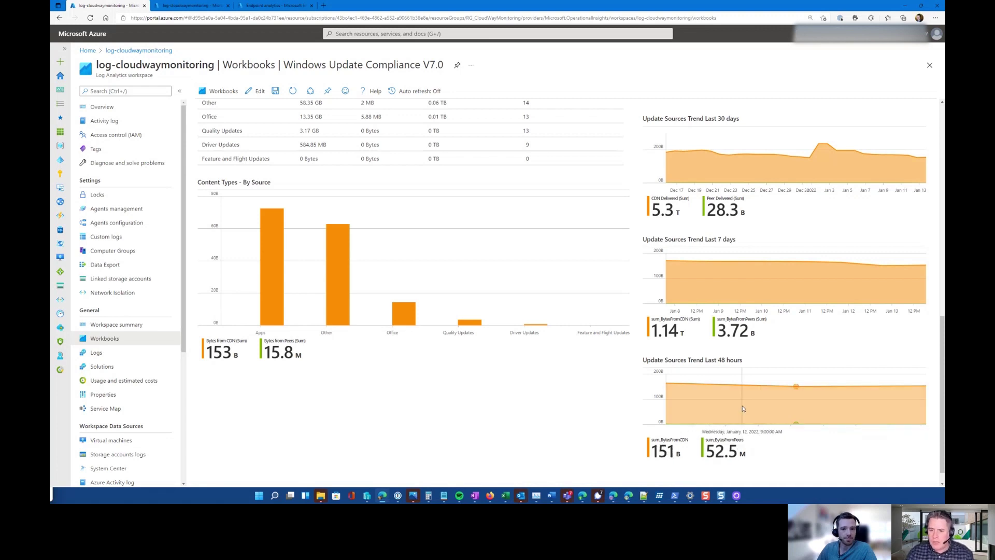
scroll(742, 405, up, 5)
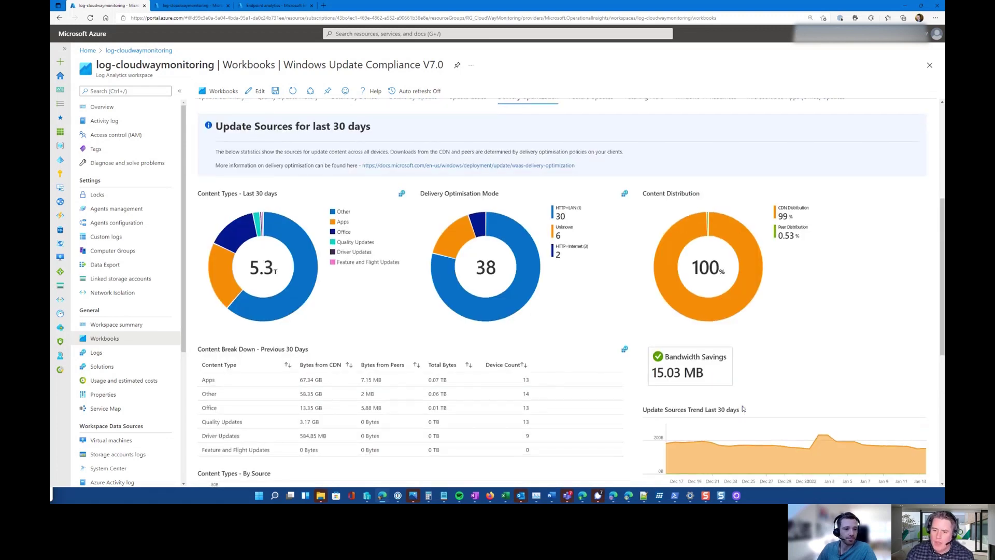
scroll(742, 409, up, 2)
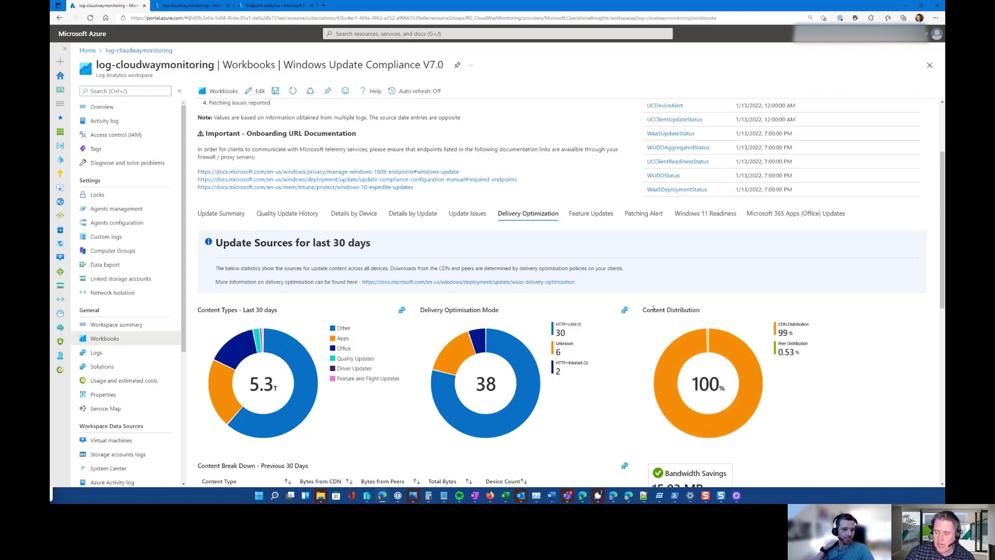
Examine the Feature Updates report: update trends, policy assignment, supported builds, deployment status table, and Windows builds by manufacturer and SKU
click(601, 213)
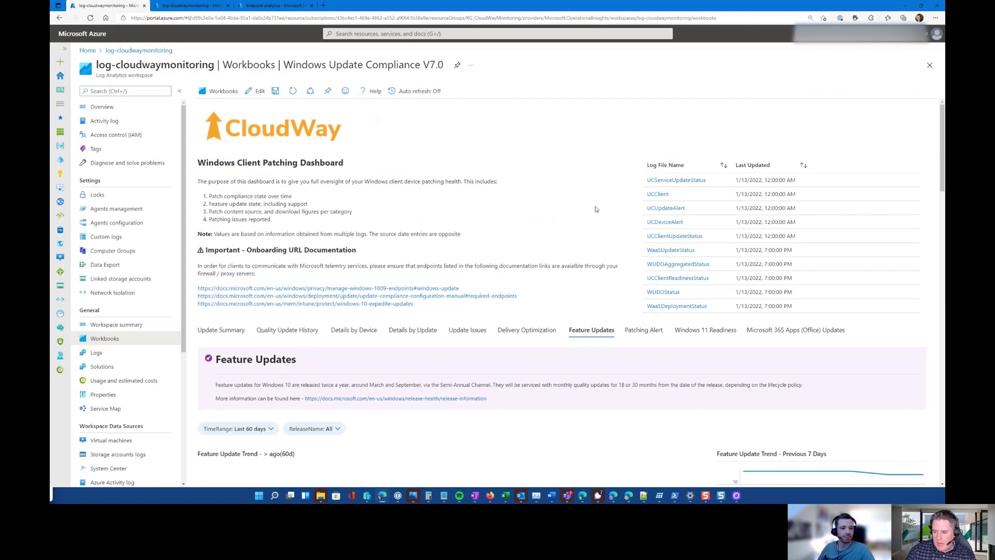
scroll(570, 244, down, 2)
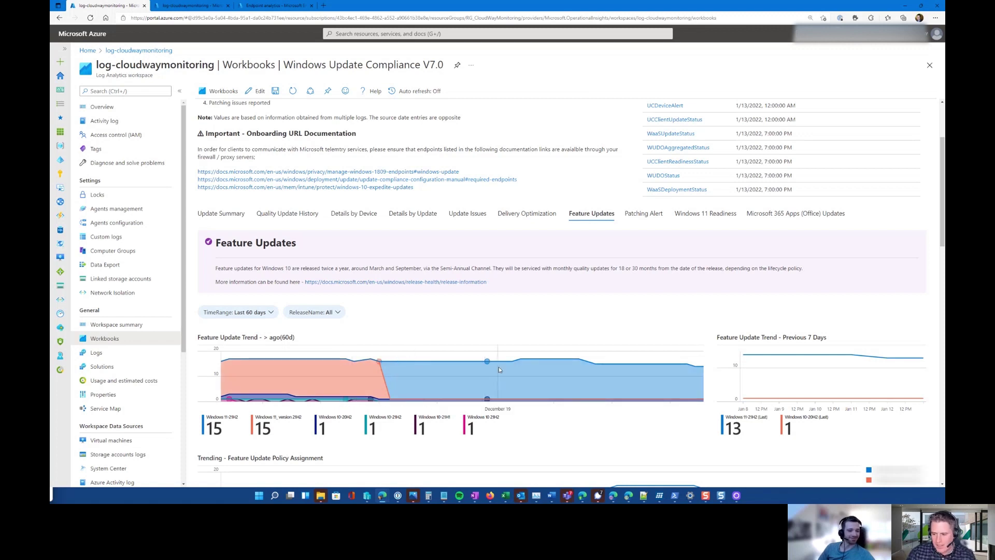
scroll(527, 340, down, 2)
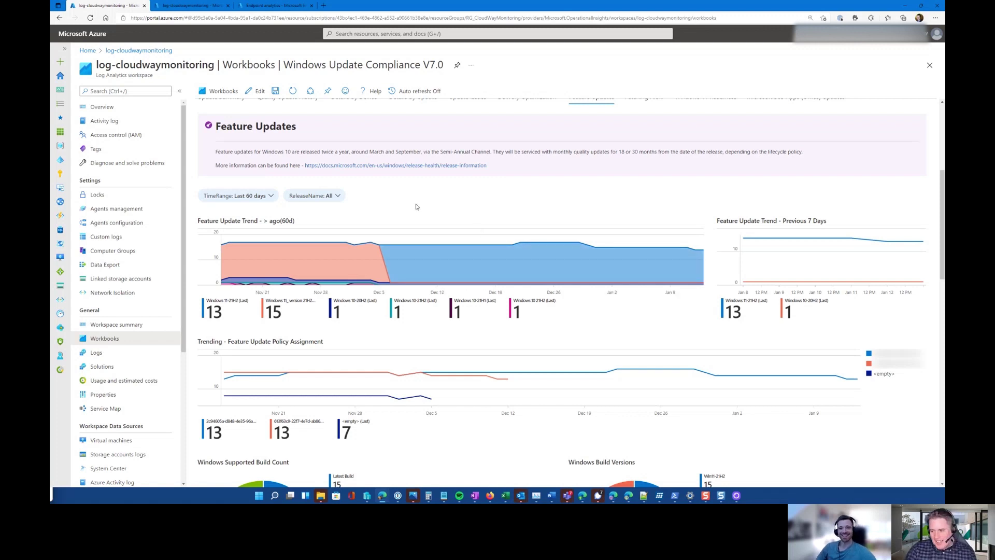
scroll(416, 204, down, 3)
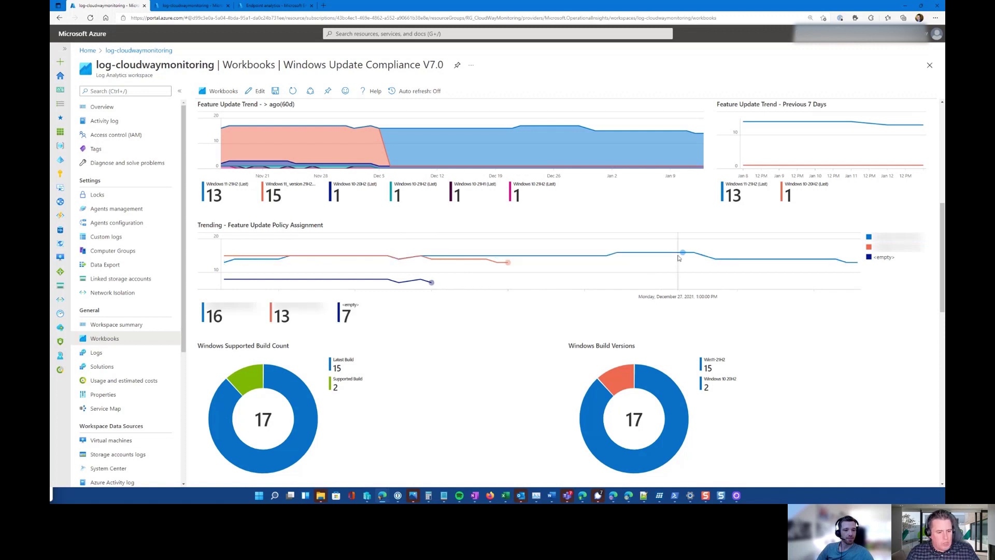
scroll(580, 229, down, 4)
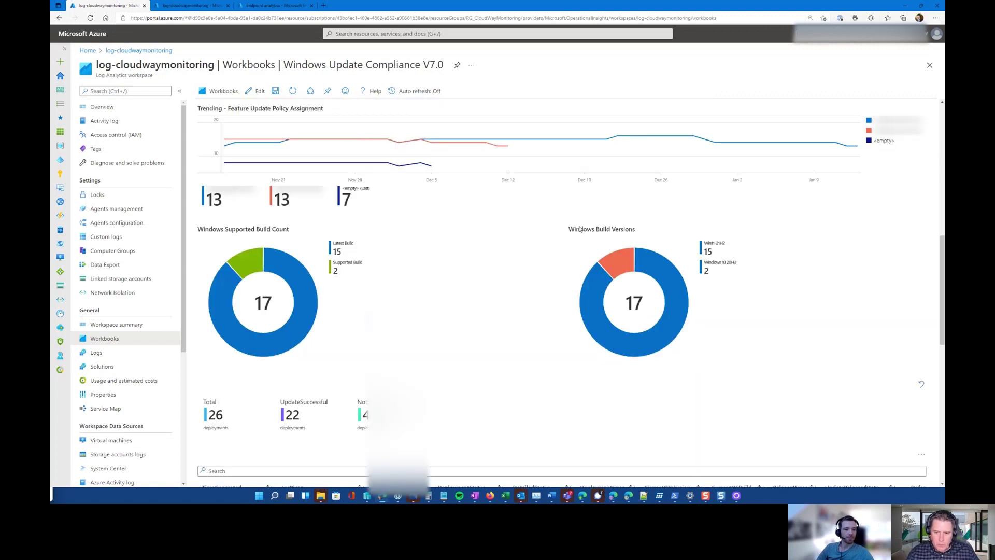
scroll(581, 228, down, 1)
scroll(581, 228, up, 1)
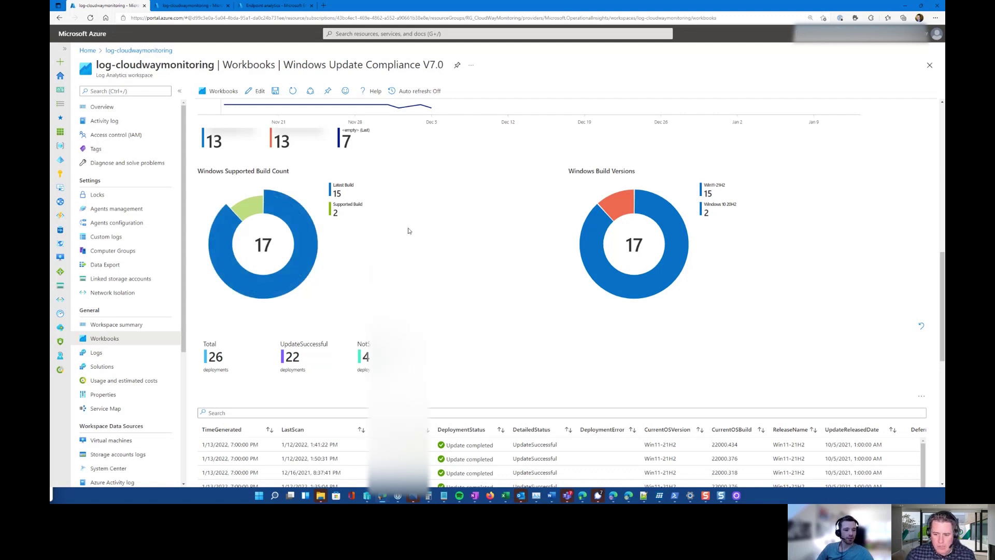
scroll(429, 228, down, 3)
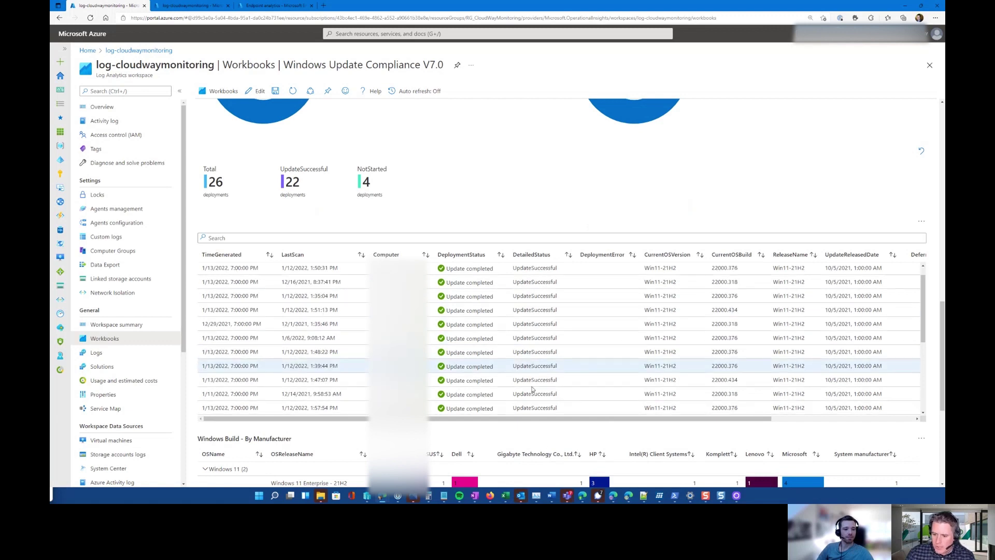
scroll(547, 422, down, 4)
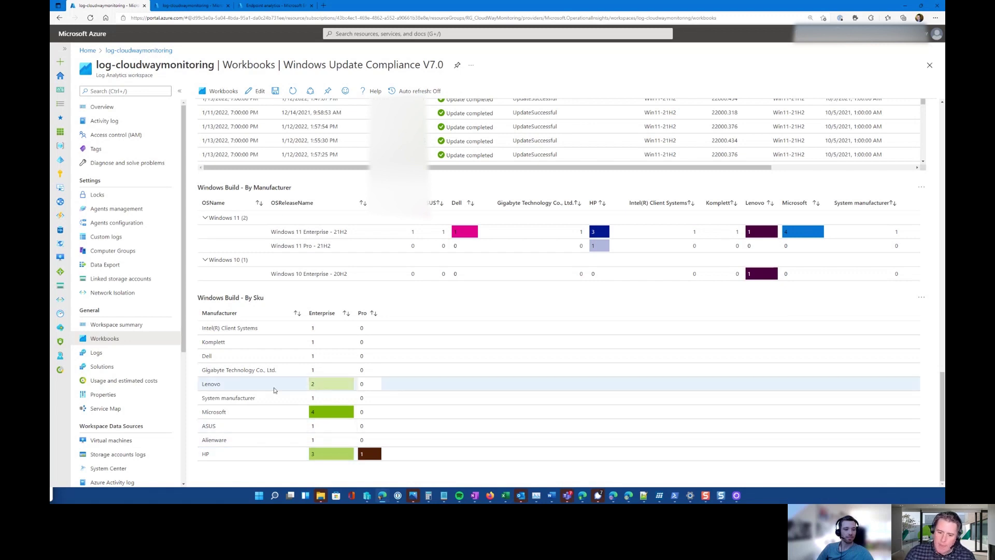
Examine the Windows 11 Readiness report: readiness status, scan status by manufacturer and the not-capable reasons
scroll(671, 301, up, 15)
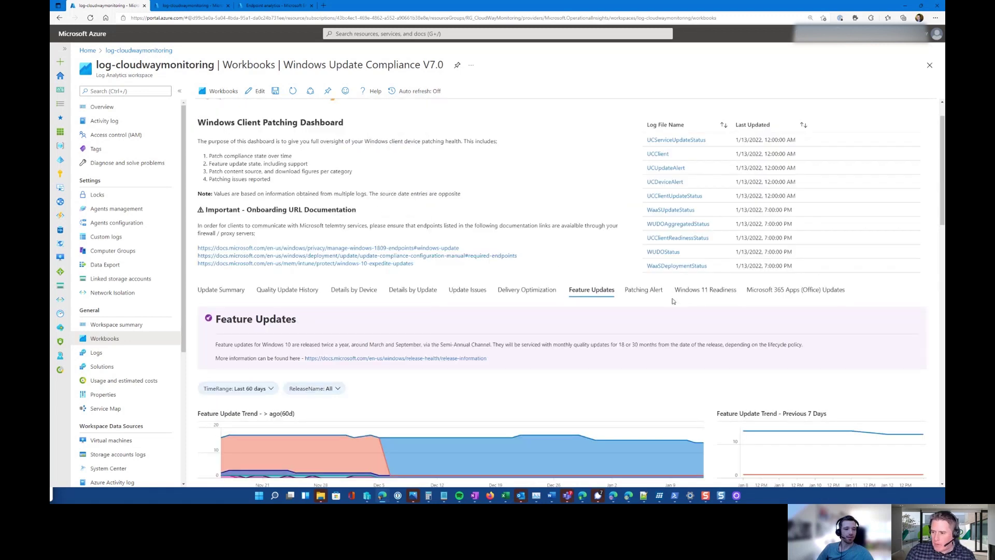
scroll(672, 299, down, 1)
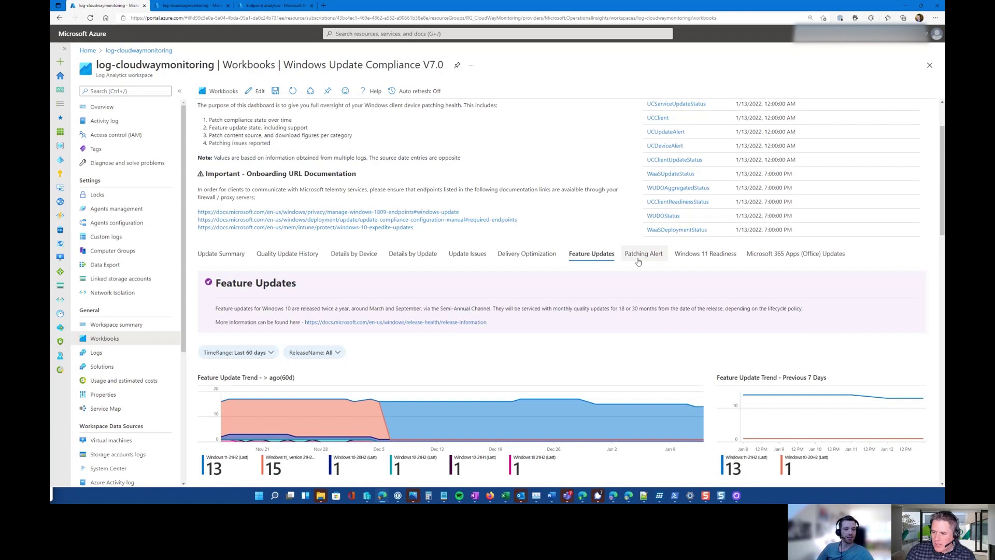
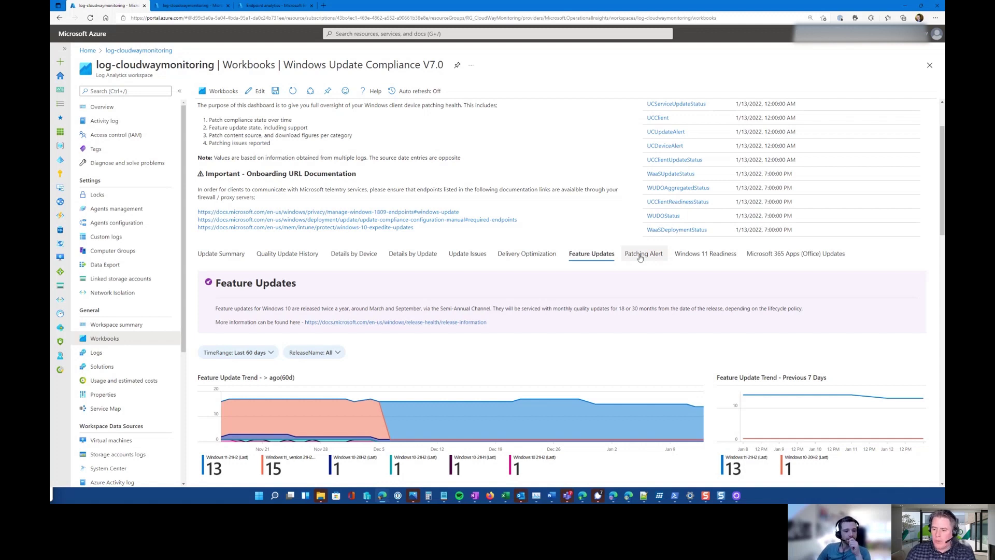
click(698, 257)
scroll(537, 220, up, 2)
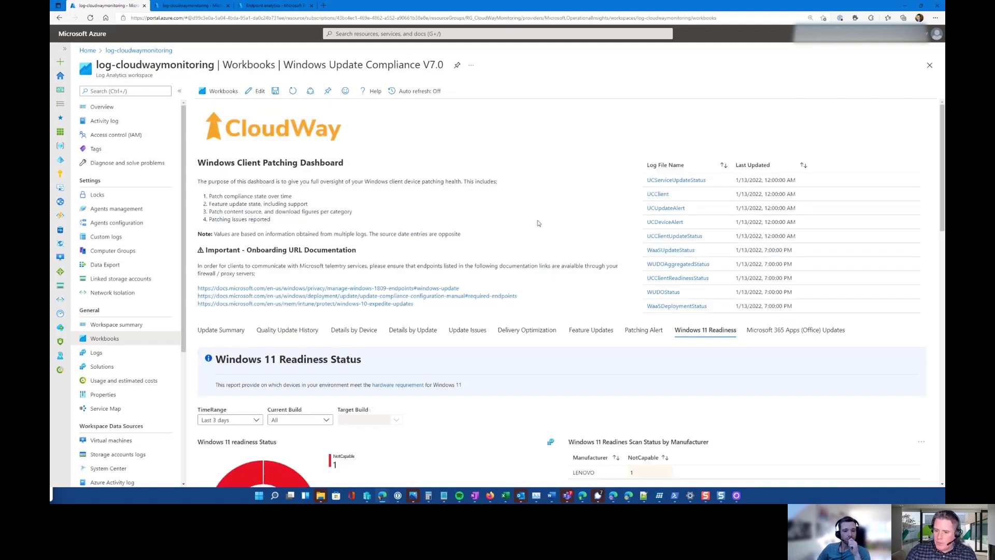
scroll(523, 199, down, 5)
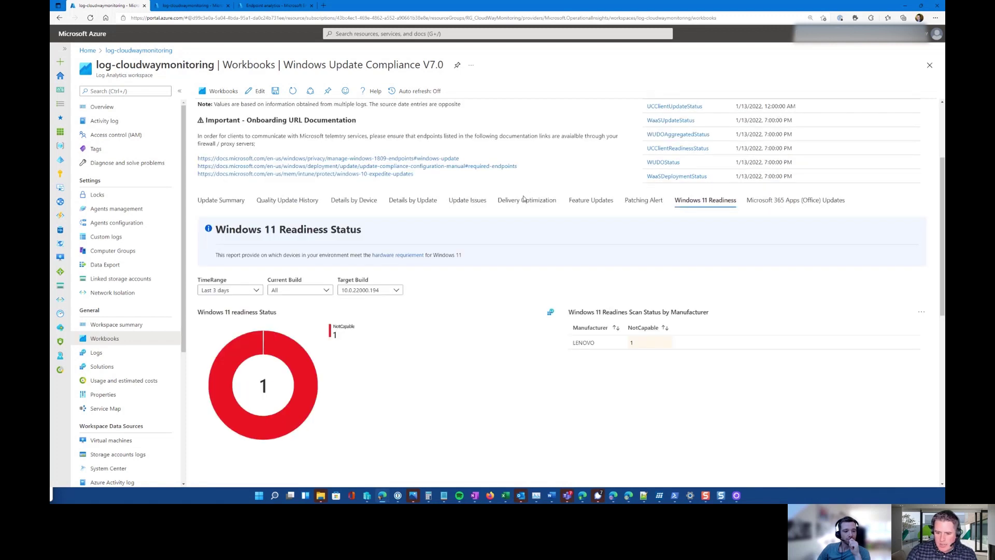
scroll(524, 199, down, 1)
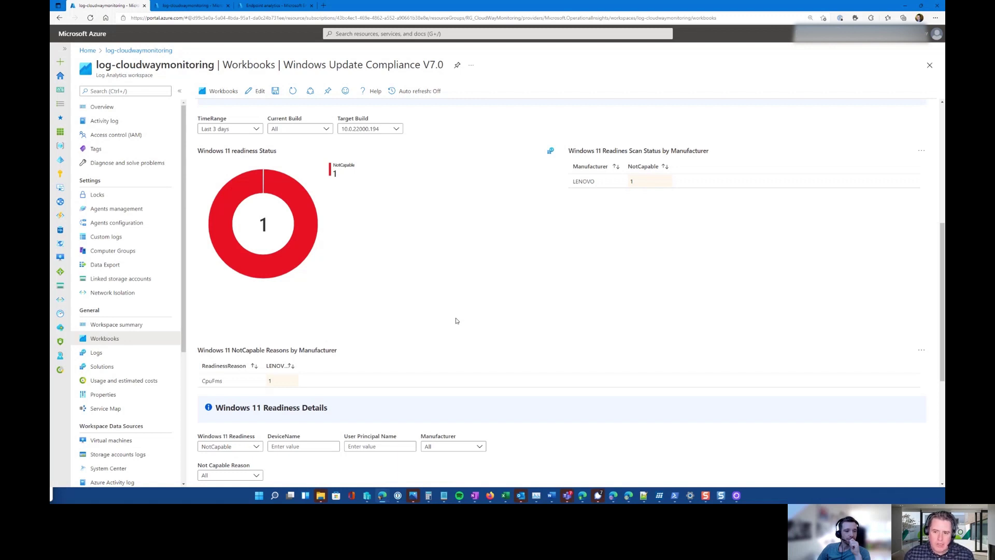
Examine the Microsoft 365 Apps and Microsoft Edge build charts and the third-party application counts in the workbook
scroll(456, 321, up, 5)
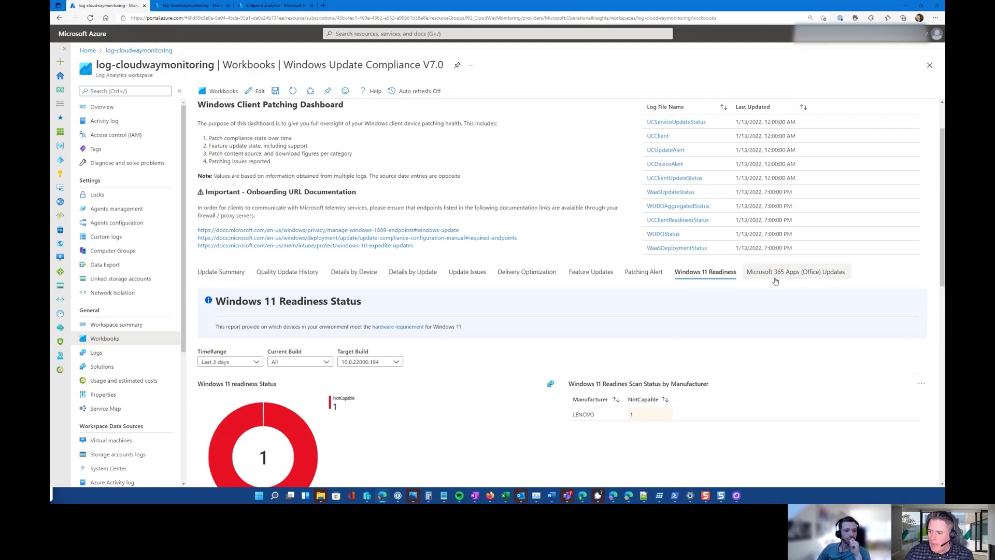
click(775, 276)
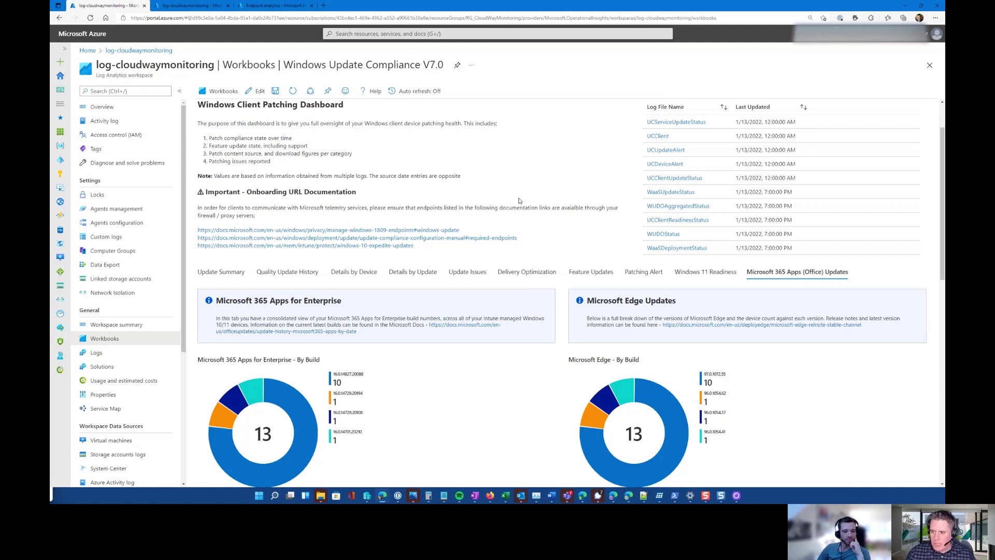
scroll(520, 200, down, 5)
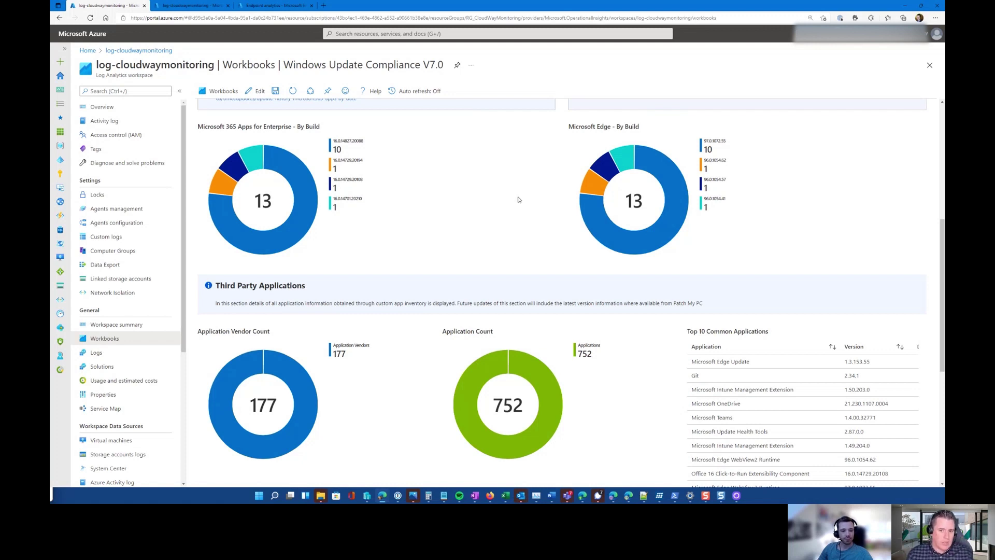
Switch to the workspace logs and run a new query on the custom log table DeviceInventory_CL
click(207, 10)
click(226, 469)
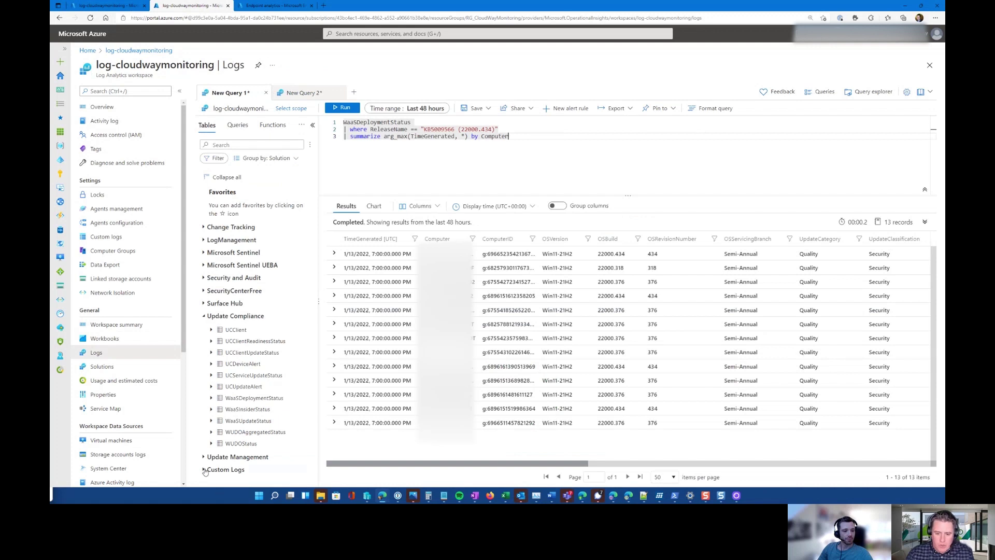
scroll(258, 374, down, 3)
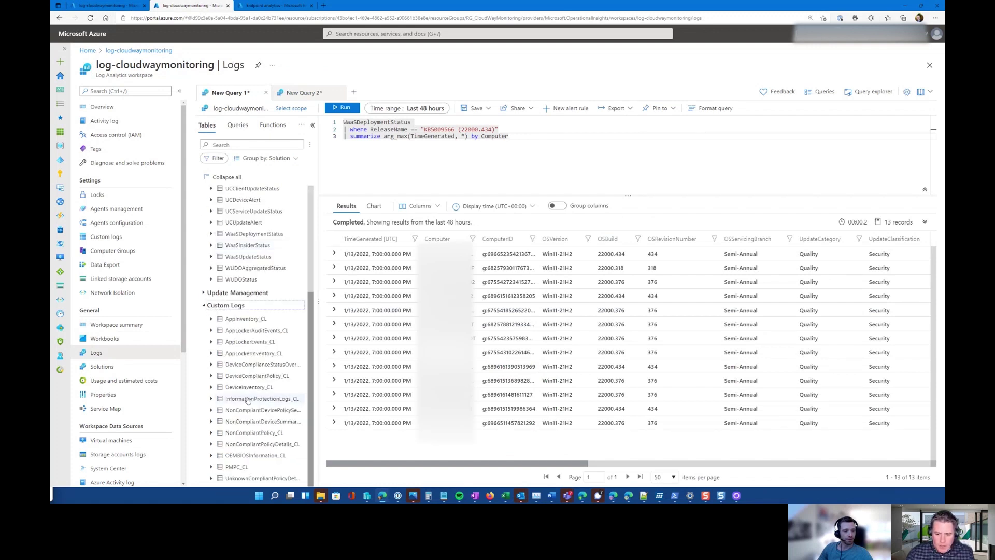
click(250, 388)
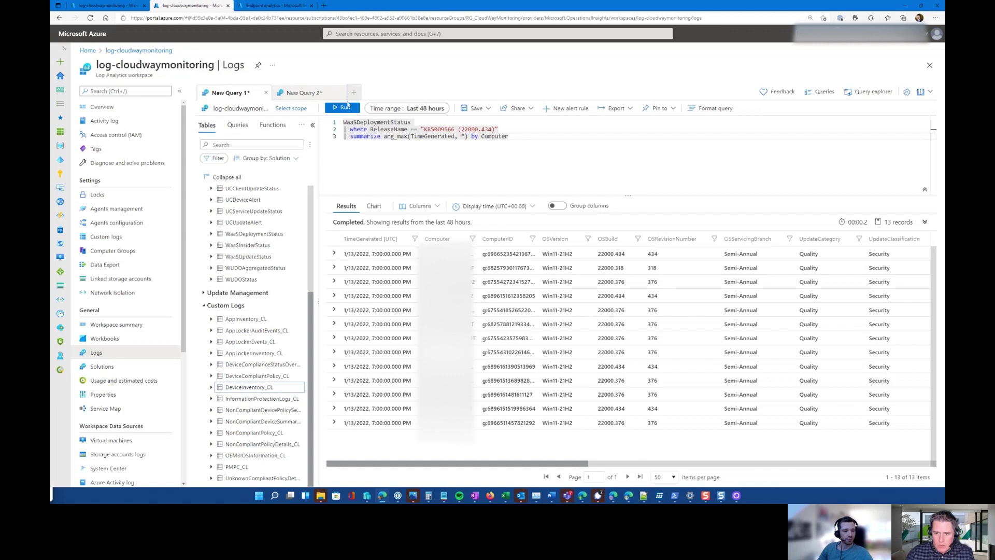
double_click(238, 390)
key(shift+Return)
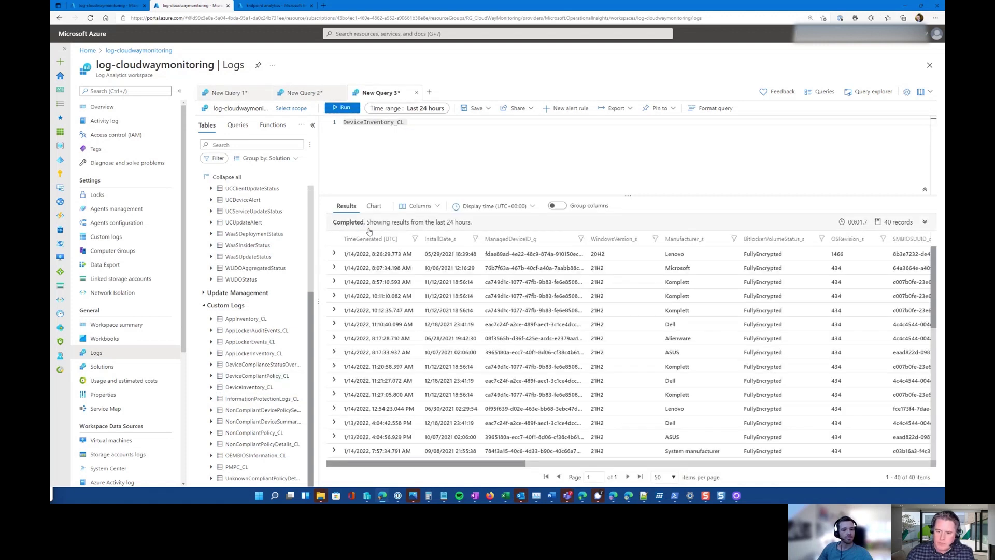
Expand the first device inventory record and examine its hardware, operating system, TPM, BitLocker and disk health fields
click(334, 254)
scroll(428, 293, down, 3)
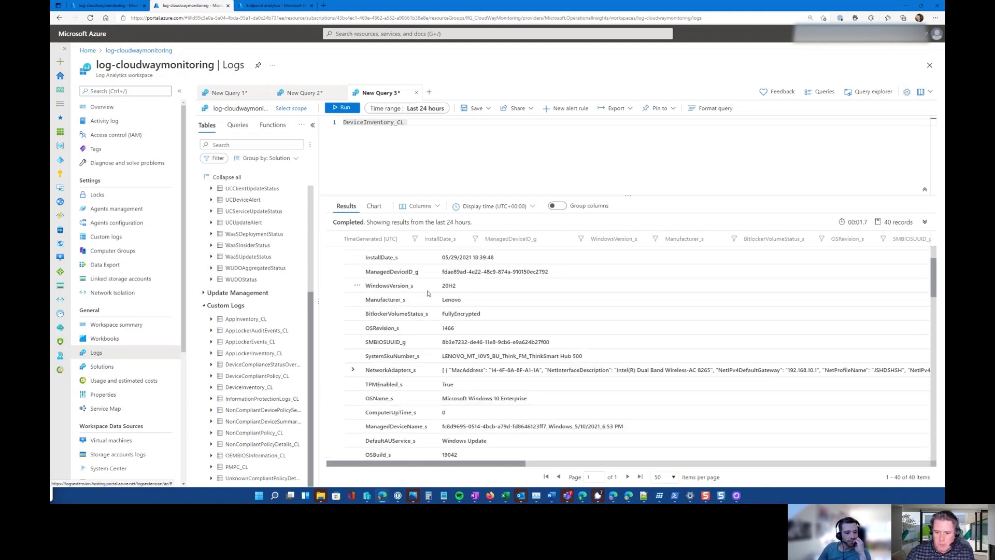
scroll(426, 291, down, 1)
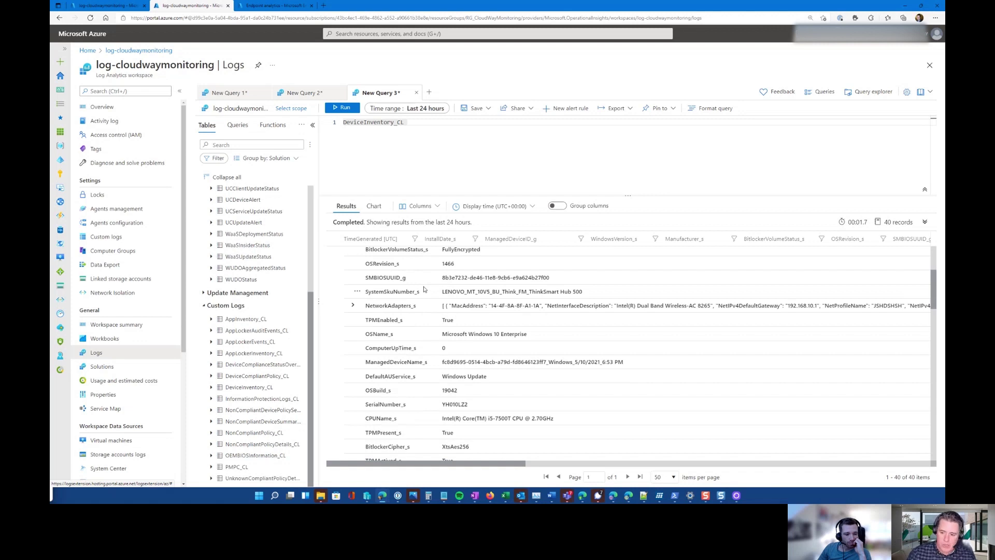
scroll(424, 288, down, 1)
scroll(424, 289, down, 1)
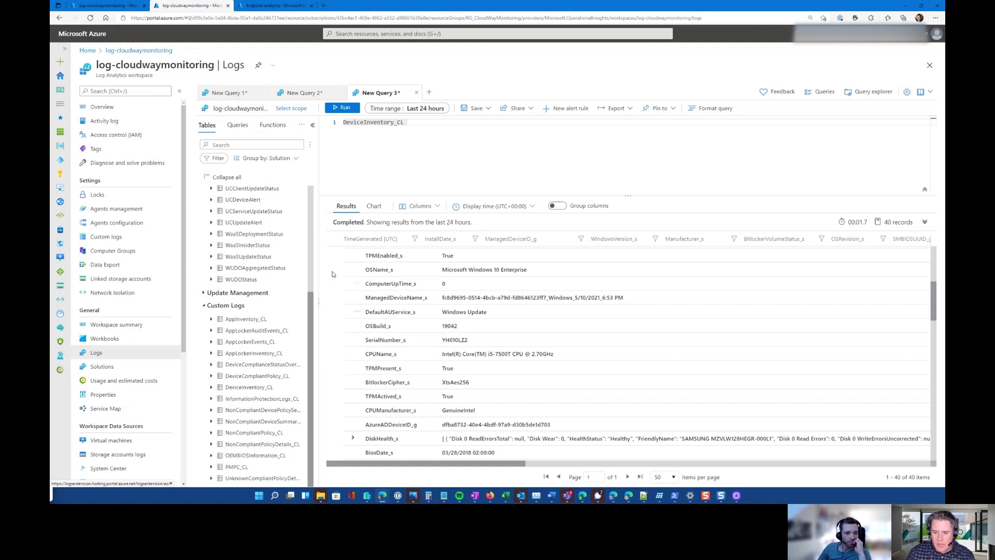
Run another new query on the custom log table AppInventory_CL
click(429, 93)
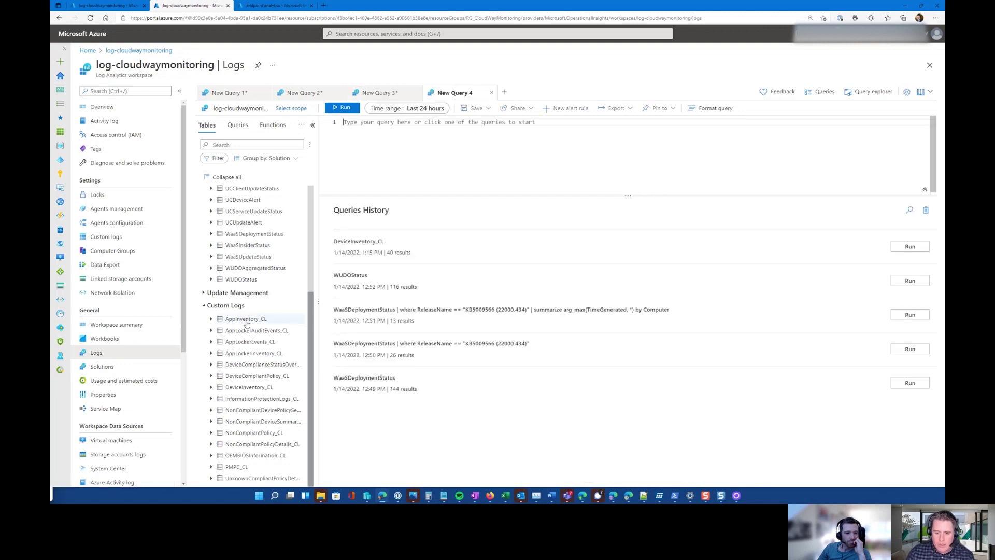
double_click(246, 318)
click(344, 108)
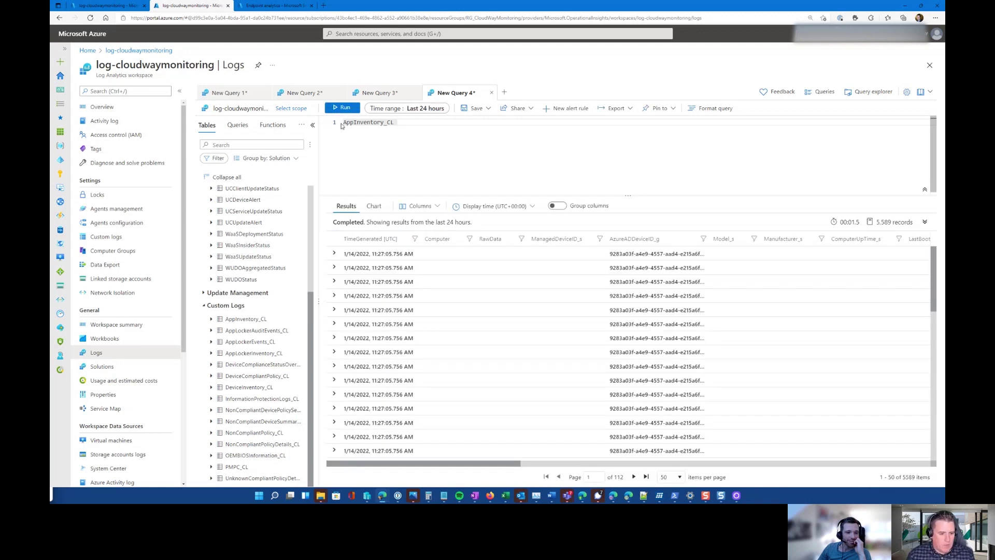
Expand the first application inventory record and examine its app name, version, publisher and uninstall string
click(334, 254)
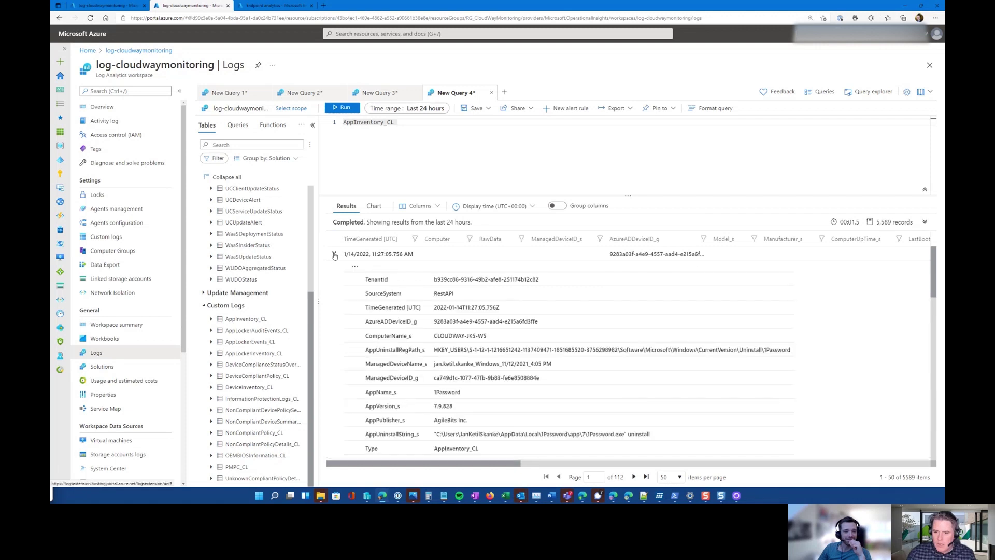
scroll(418, 307, down, 1)
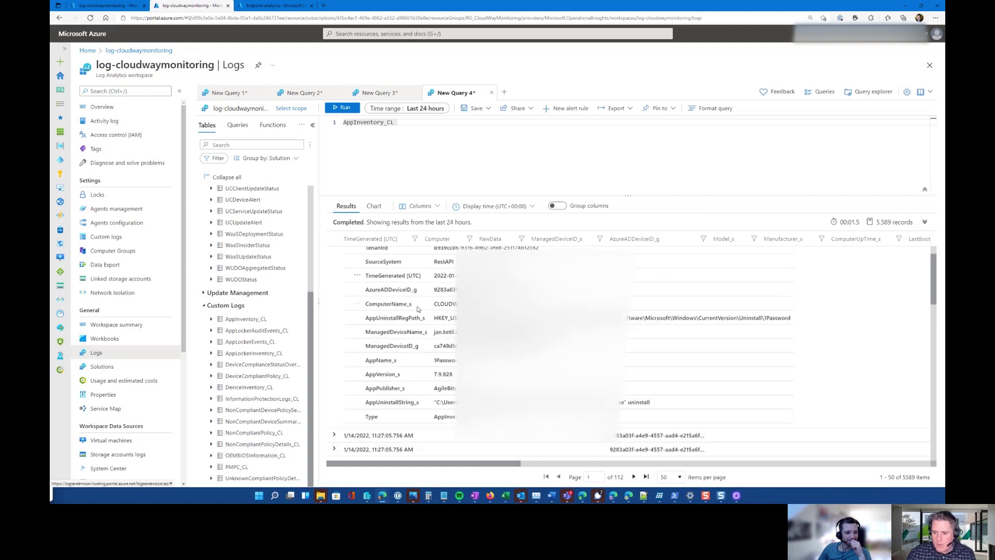
double_click(435, 389)
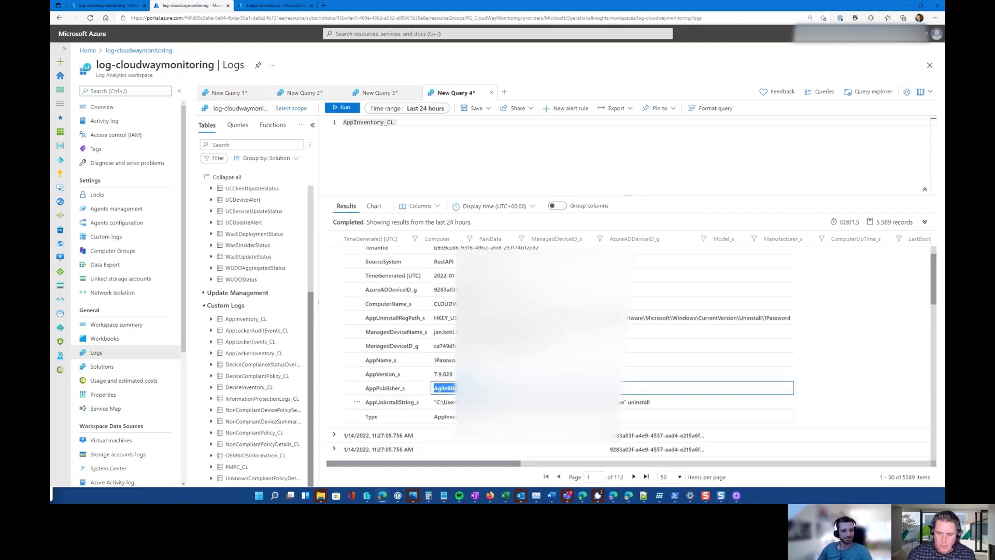
drag(451, 402, 580, 402)
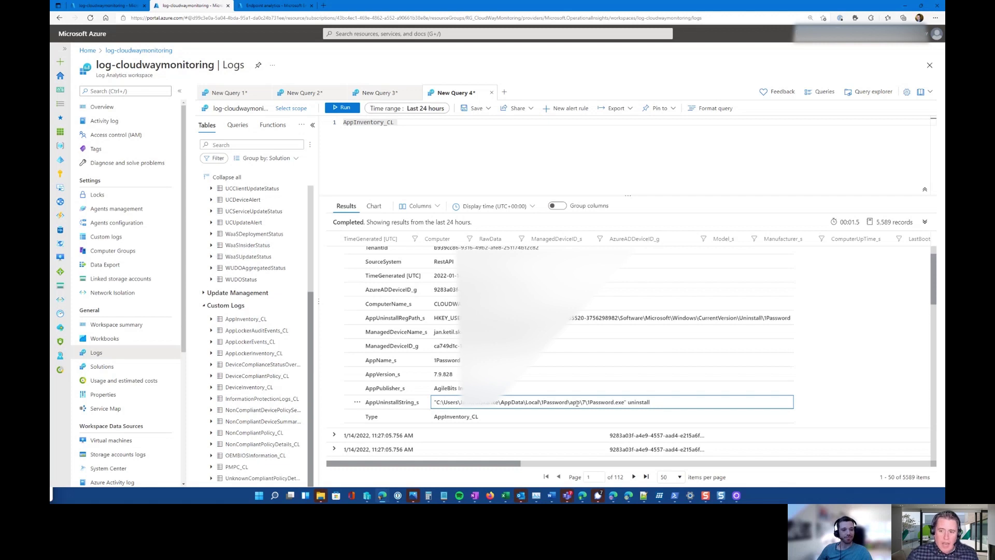
Return to the Windows Update Compliance workbook and examine the third-party application charts, top 10 common applications and application inventory
click(116, 9)
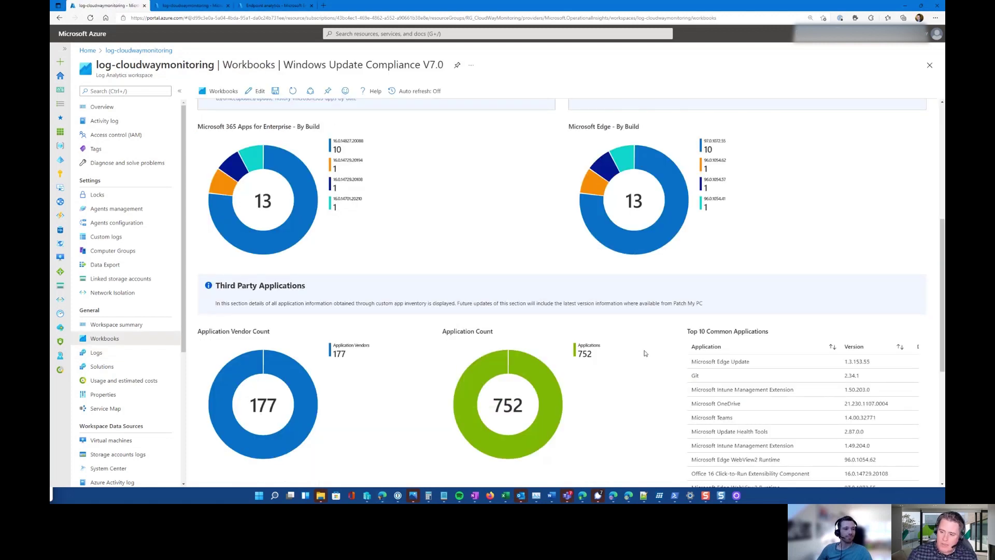
scroll(645, 353, down, 2)
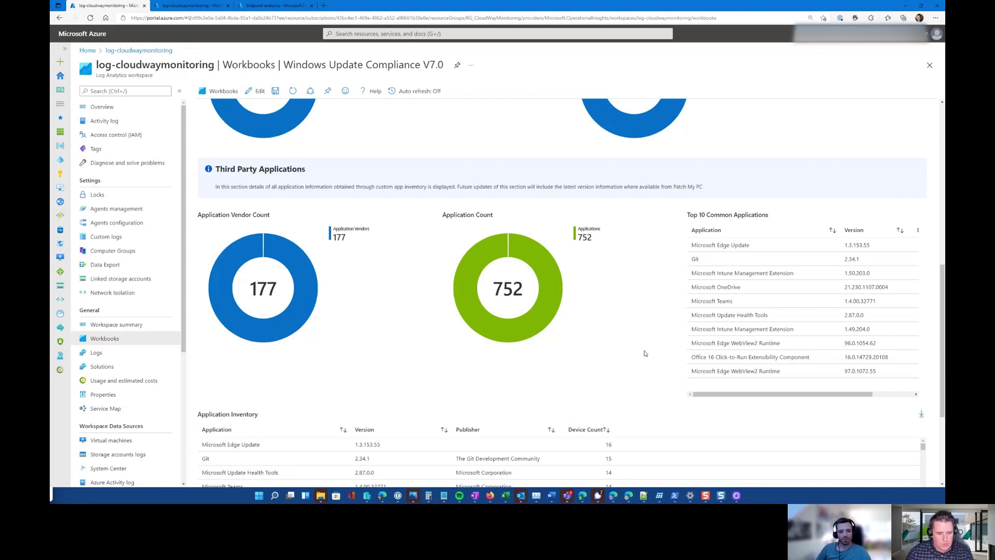
scroll(645, 353, down, 3)
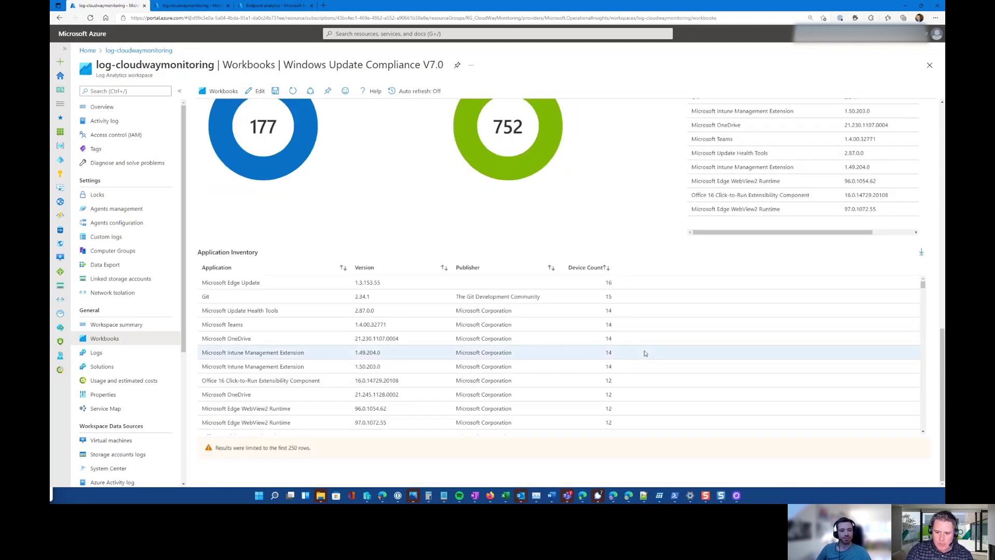
scroll(645, 353, up, 2)
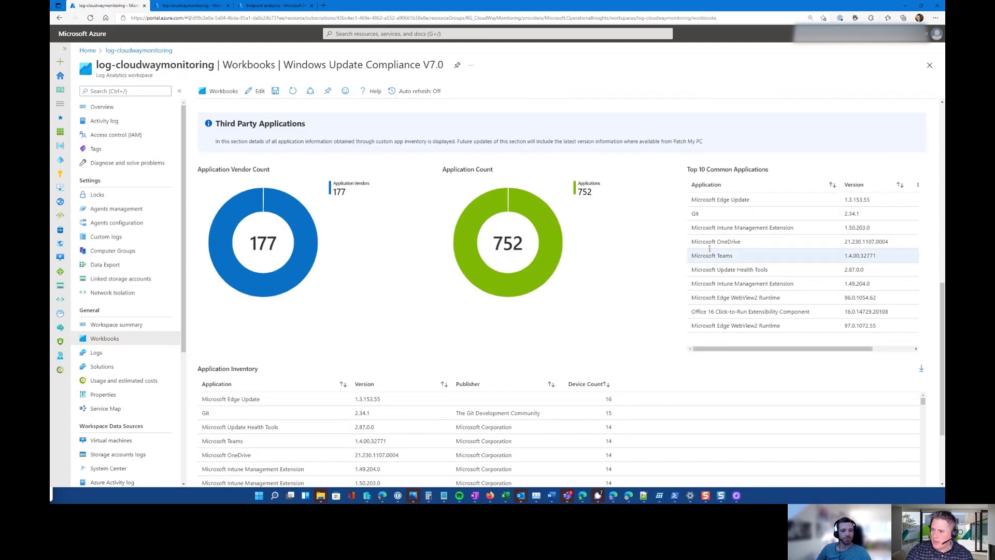
scroll(679, 287, up, 1)
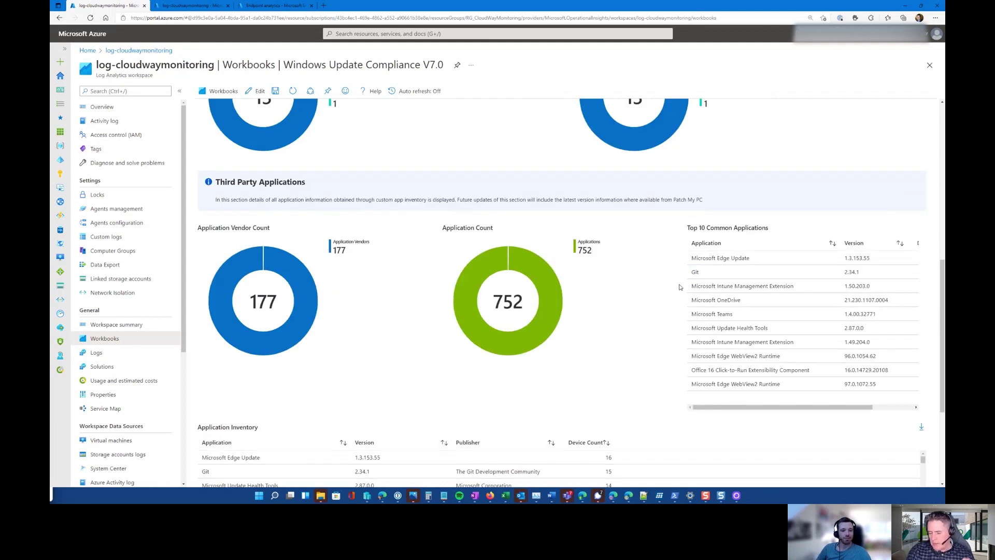
Examine the workbook's Microsoft 365 Apps and Microsoft Edge build charts and the dashboard introduction with its log file list
scroll(679, 286, up, 3)
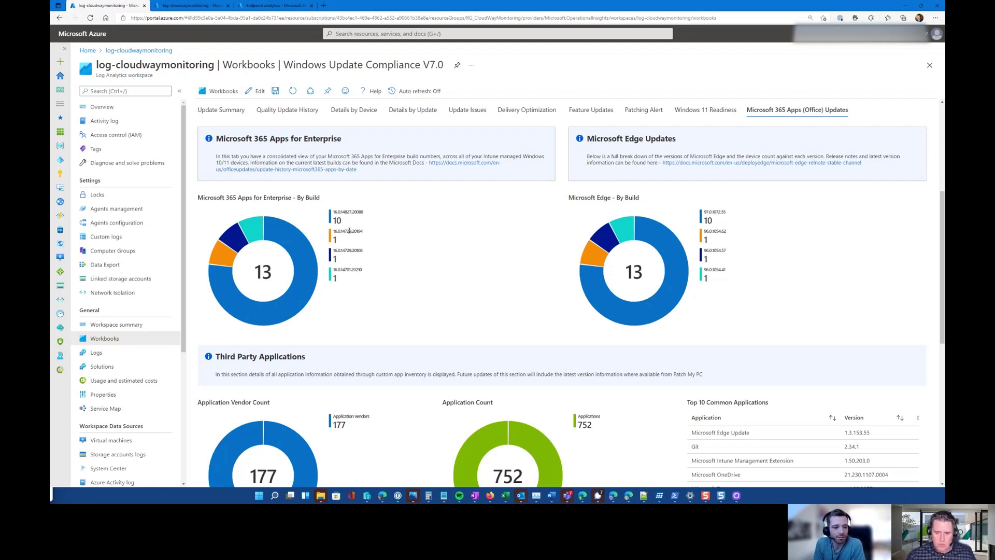
scroll(306, 270, up, 4)
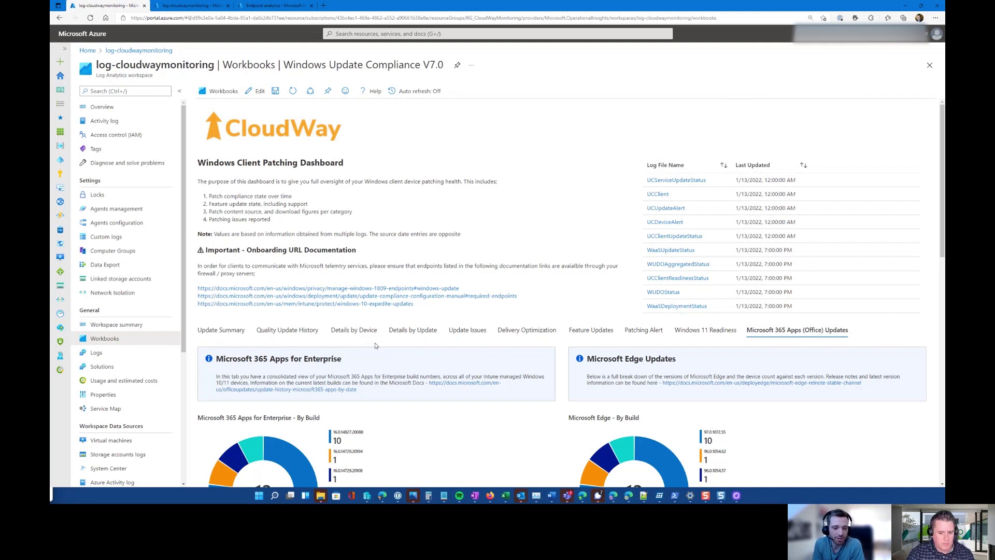
scroll(403, 345, down, 1)
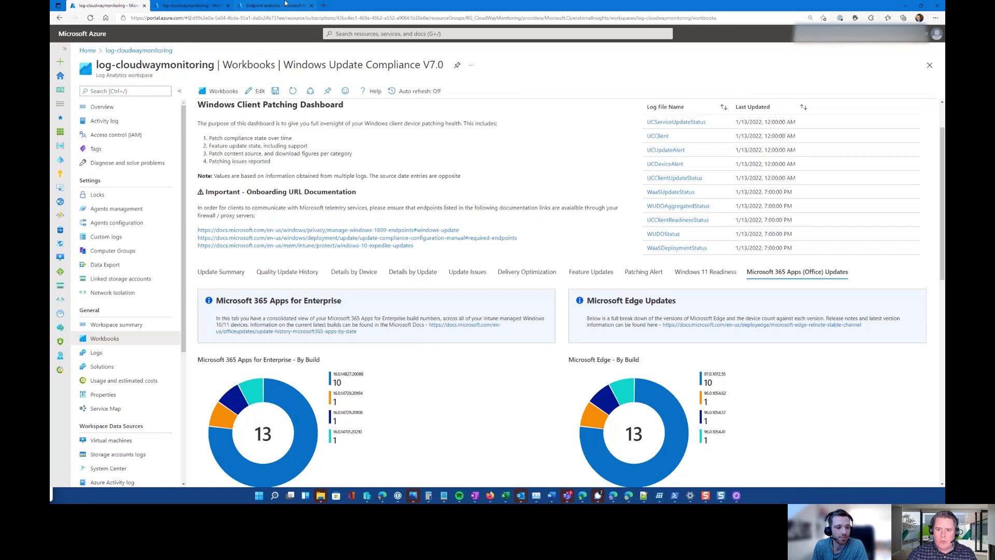
Switch to the Microsoft Endpoint Manager admin center and open the device configuration profiles
click(275, 5)
click(99, 103)
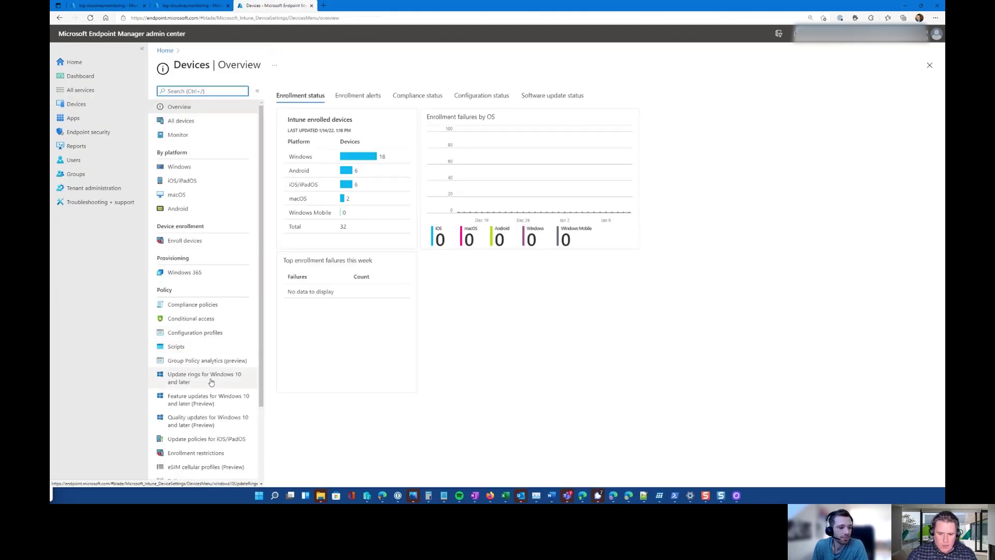
scroll(207, 348, down, 1)
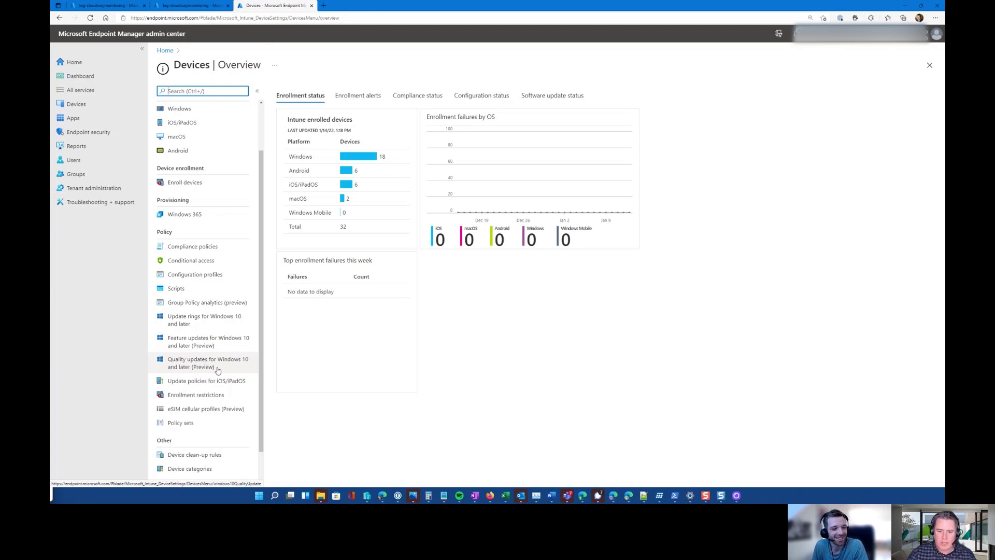
click(199, 275)
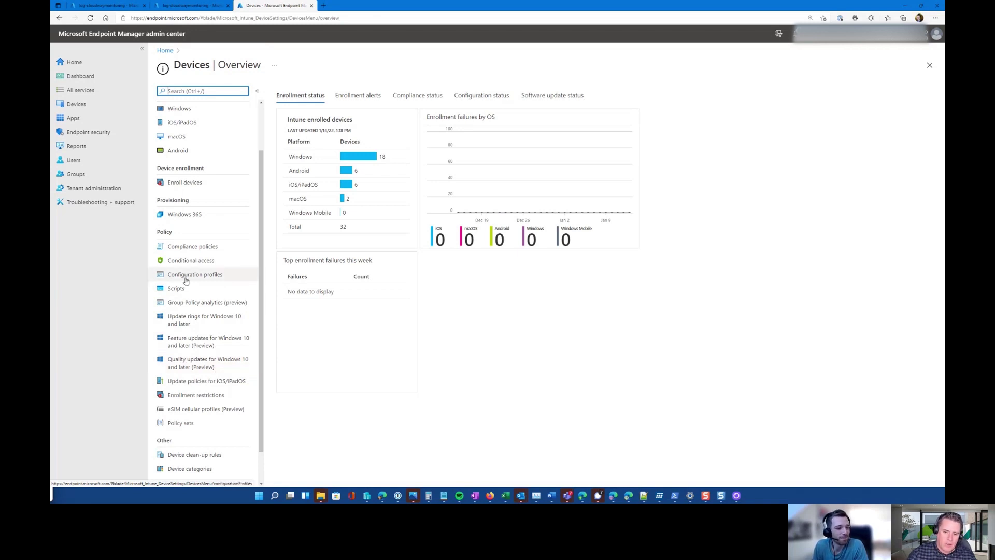
Start a new configuration profile for Windows 10 and later with the Settings catalog (preview) profile type
click(285, 109)
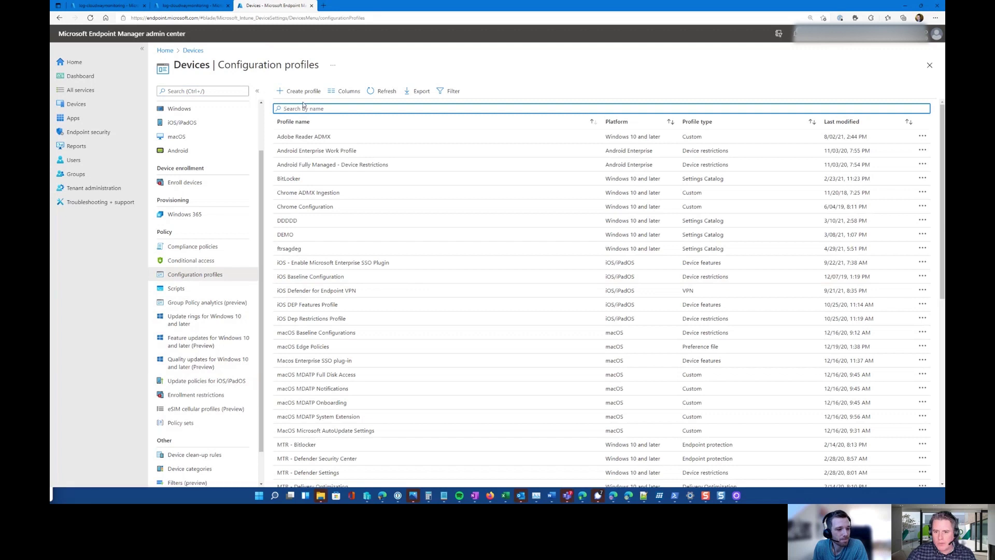
click(319, 137)
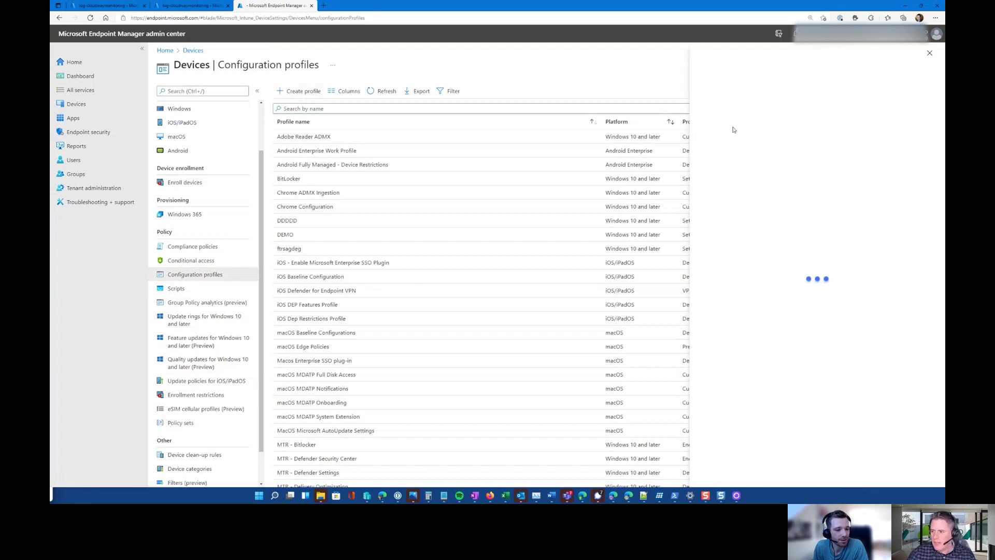
click(726, 94)
click(741, 177)
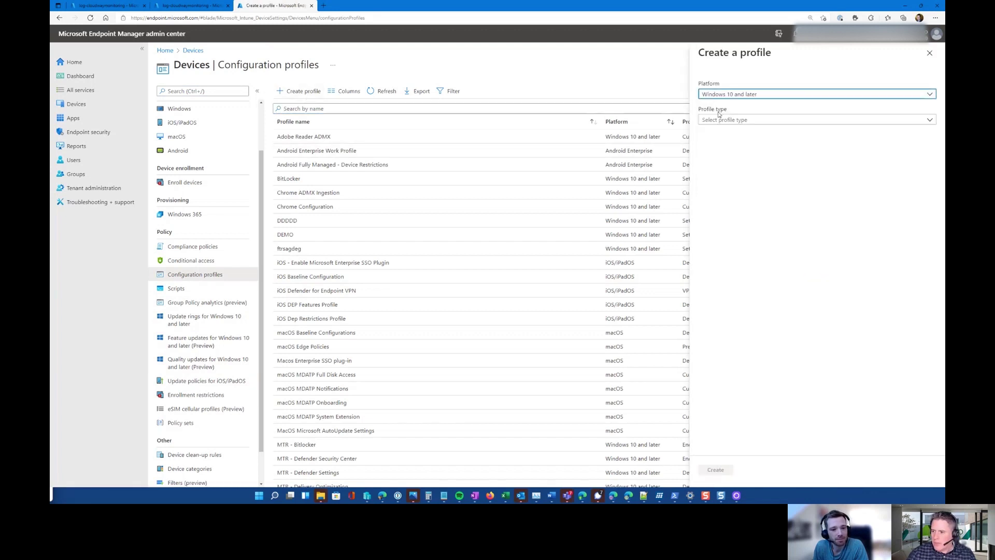
click(736, 120)
click(734, 130)
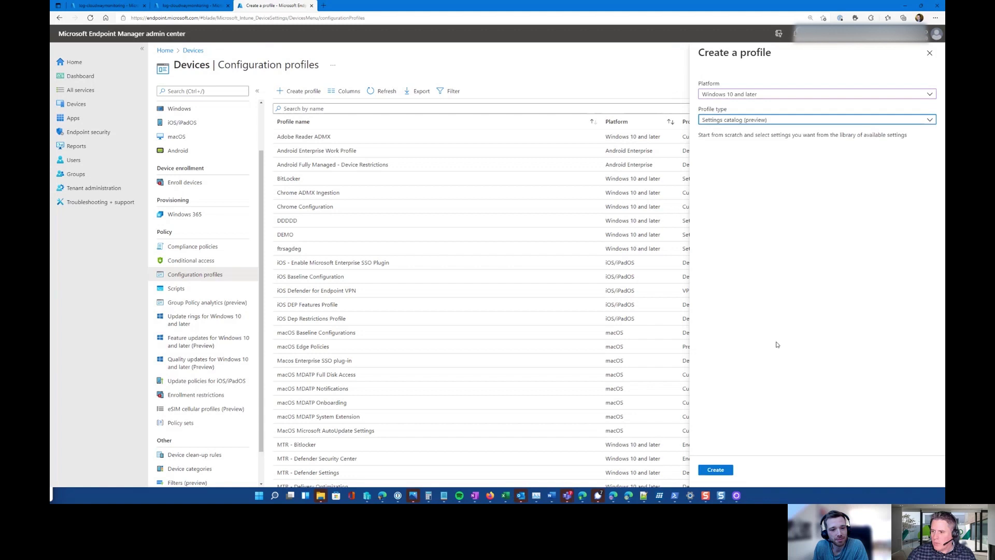
click(724, 470)
Name the profile "Office Updates" and proceed to its configuration settings
click(306, 118)
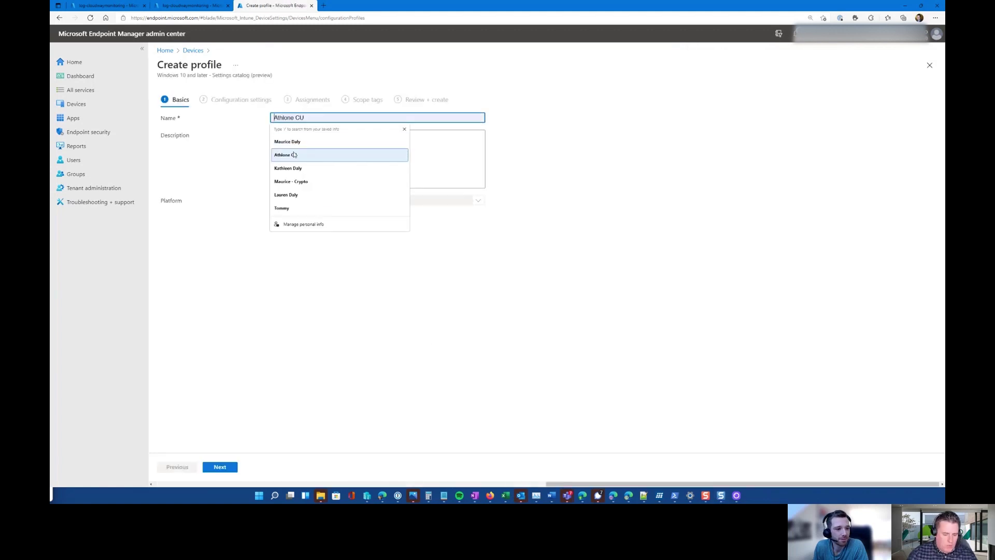
text(Offi)
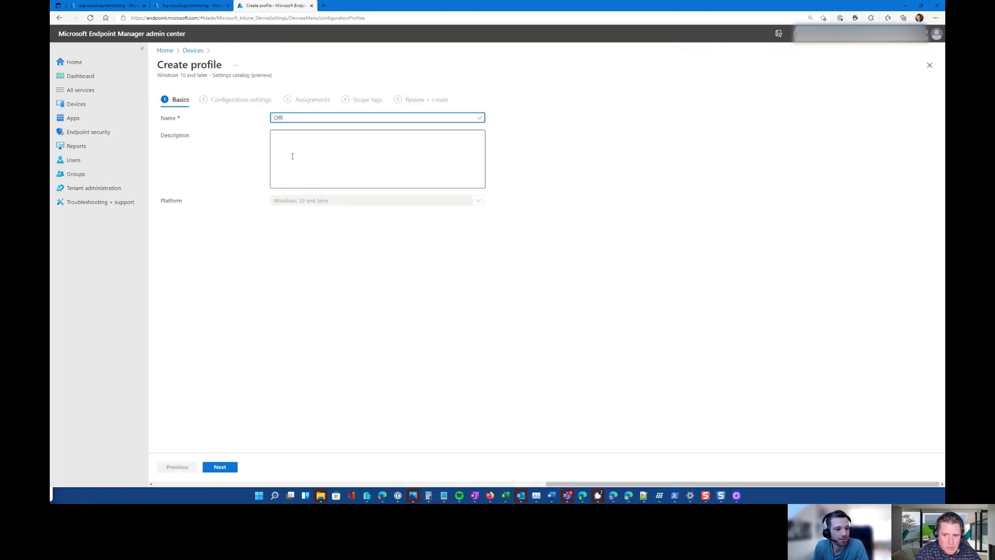
text(ce Updates)
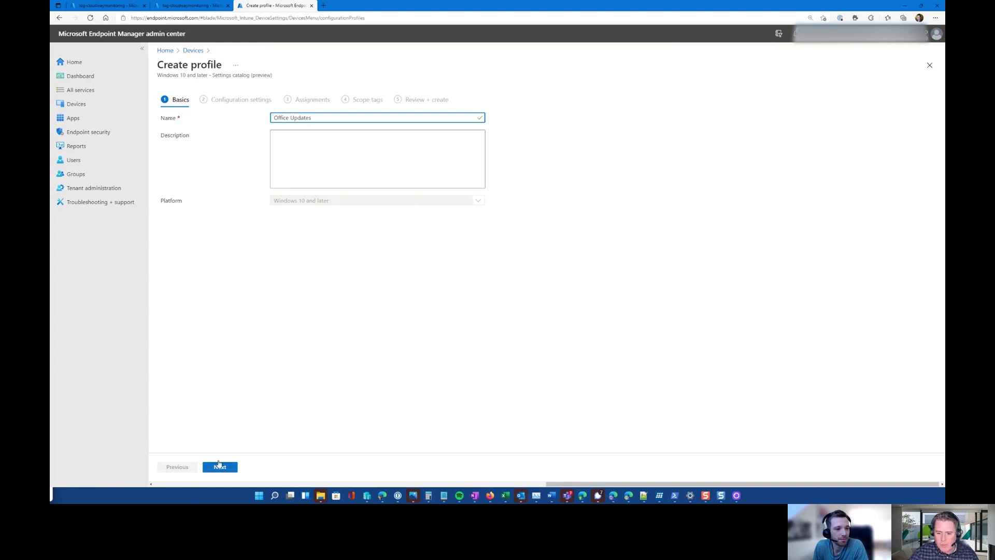
click(220, 467)
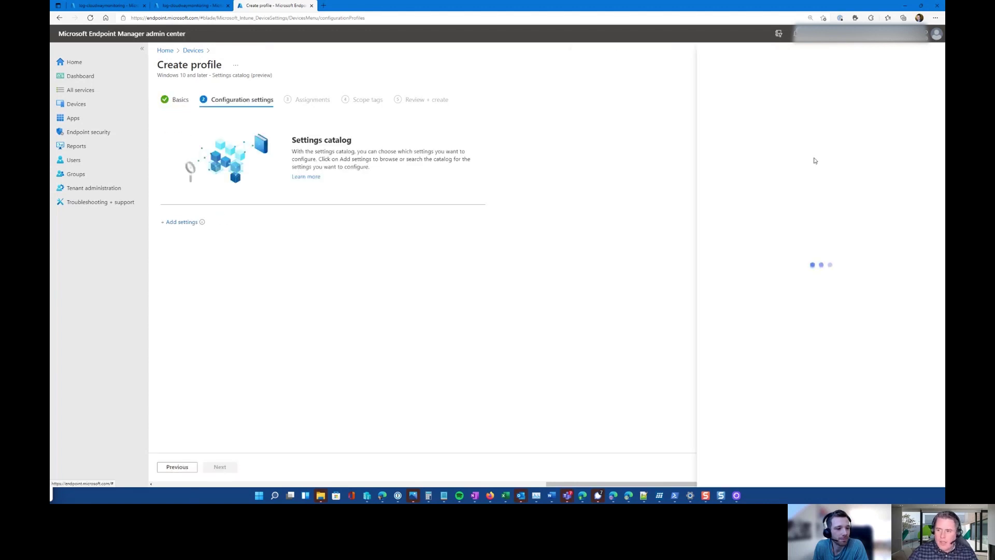
Add the Update Channel and Update Deadline settings from the Updates subcategory of Microsoft Office 2016 (Machine)
scroll(679, 155, down, 5)
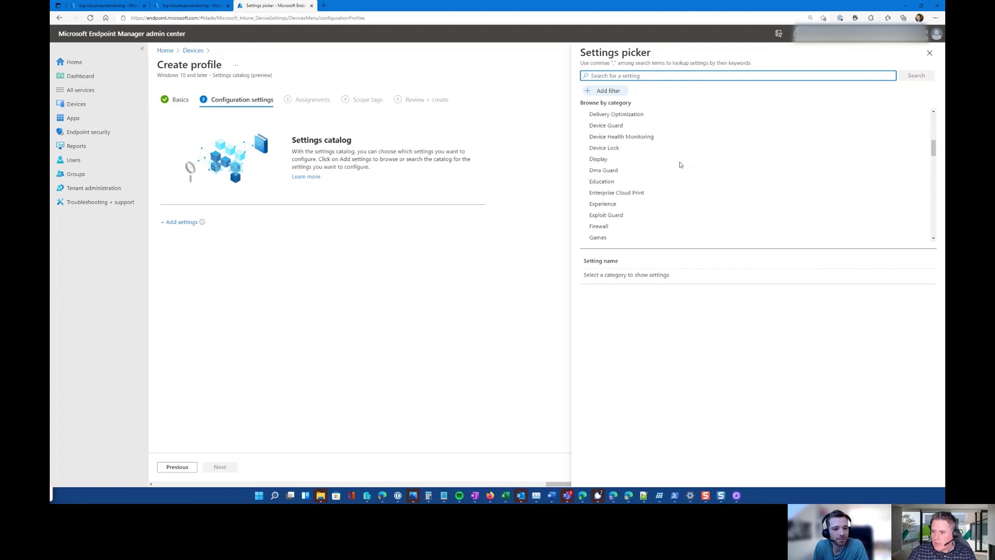
scroll(679, 164, down, 10)
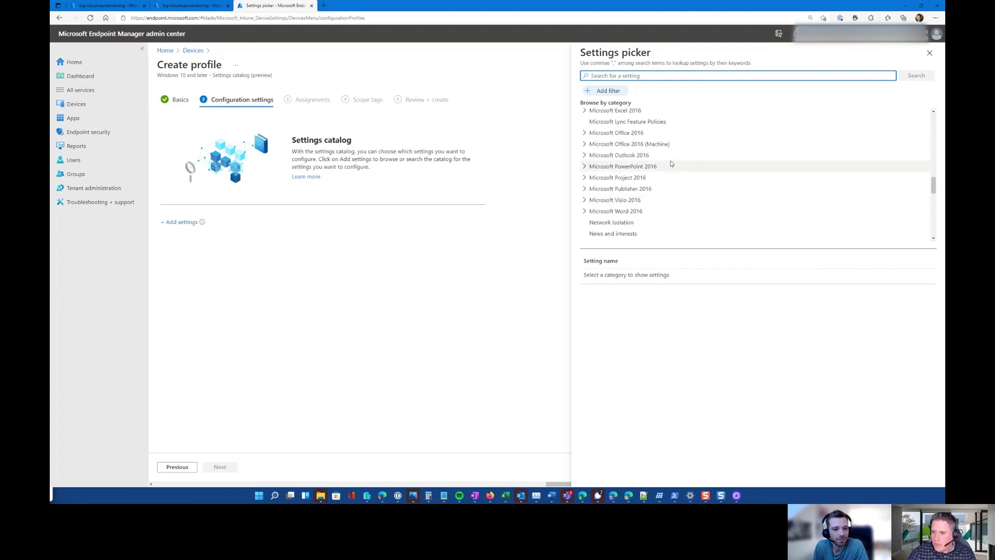
scroll(672, 163, up, 3)
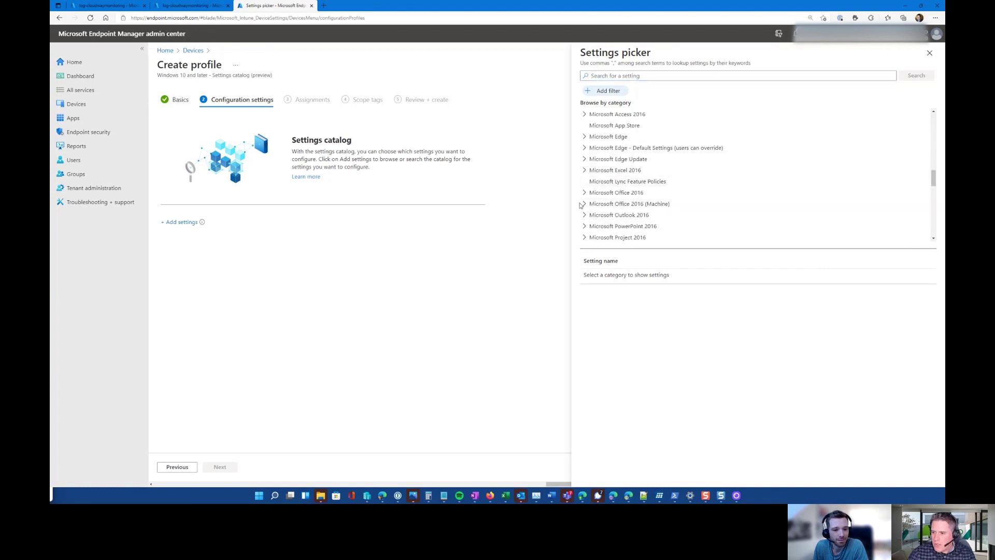
click(585, 204)
scroll(590, 204, down, 2)
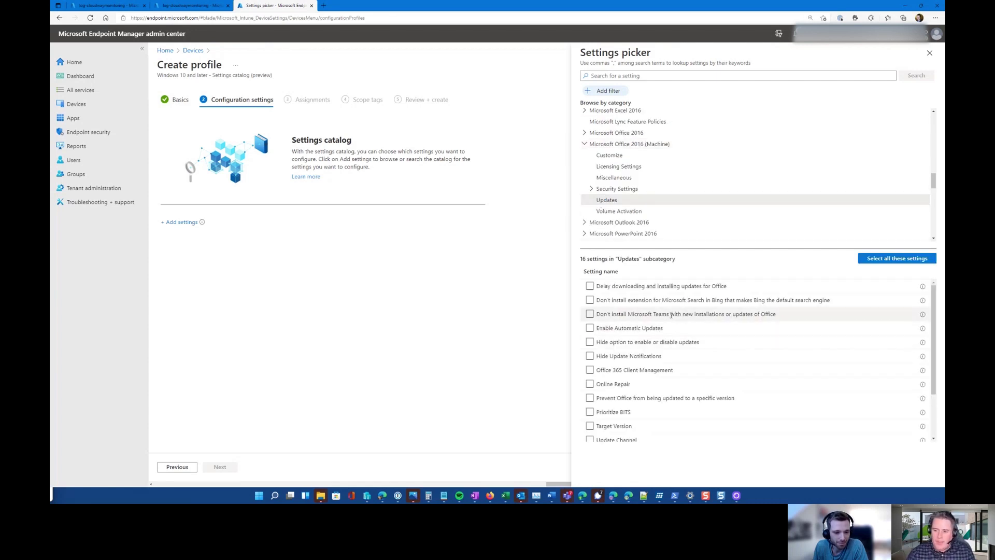
scroll(695, 396, down, 2)
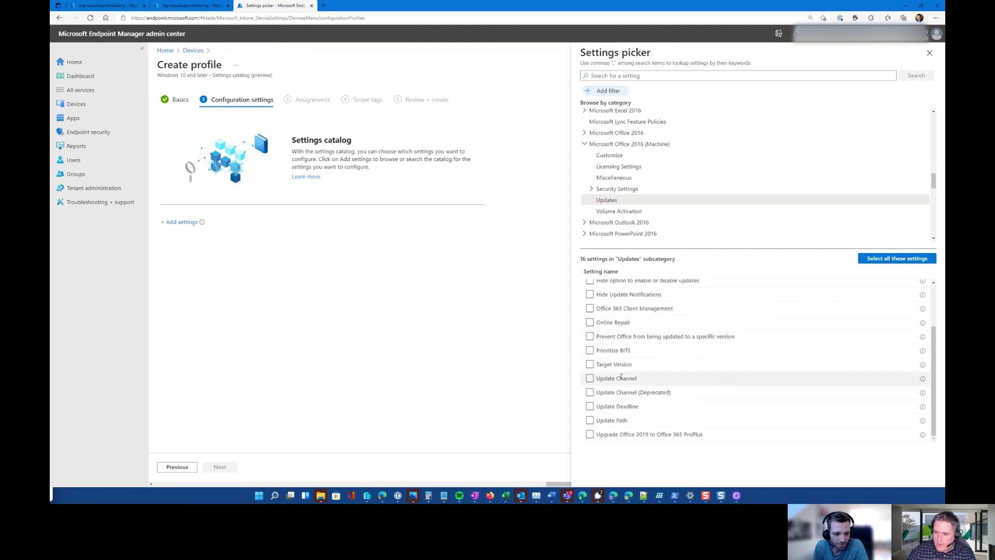
click(590, 378)
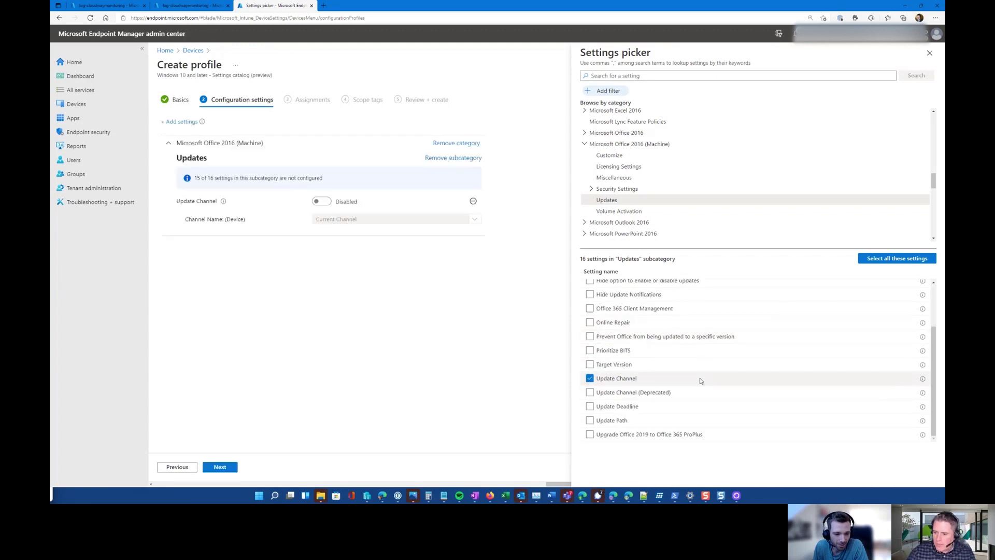
click(590, 407)
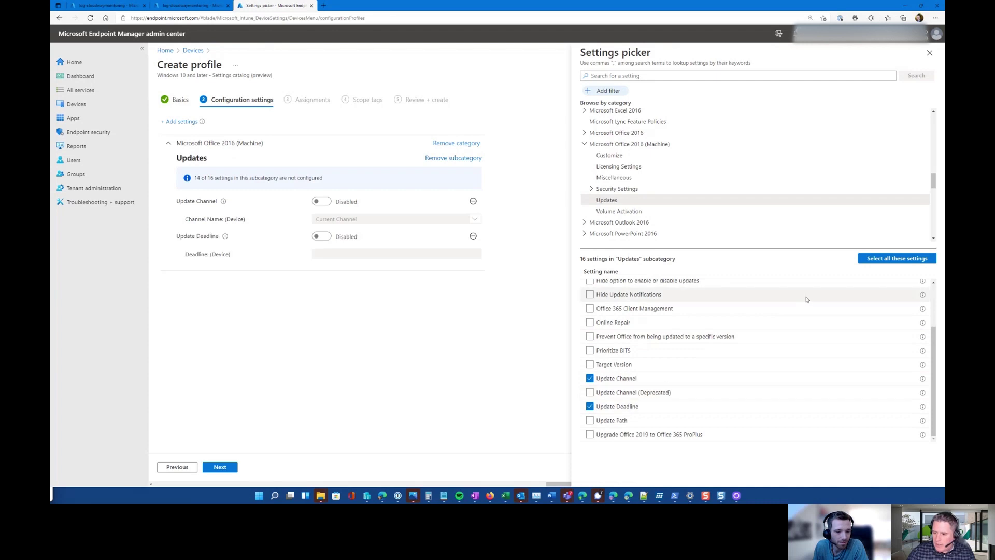
Enable Update Channel and Update Deadline, and set the channel name to Monthly Enterprise Channel
click(321, 201)
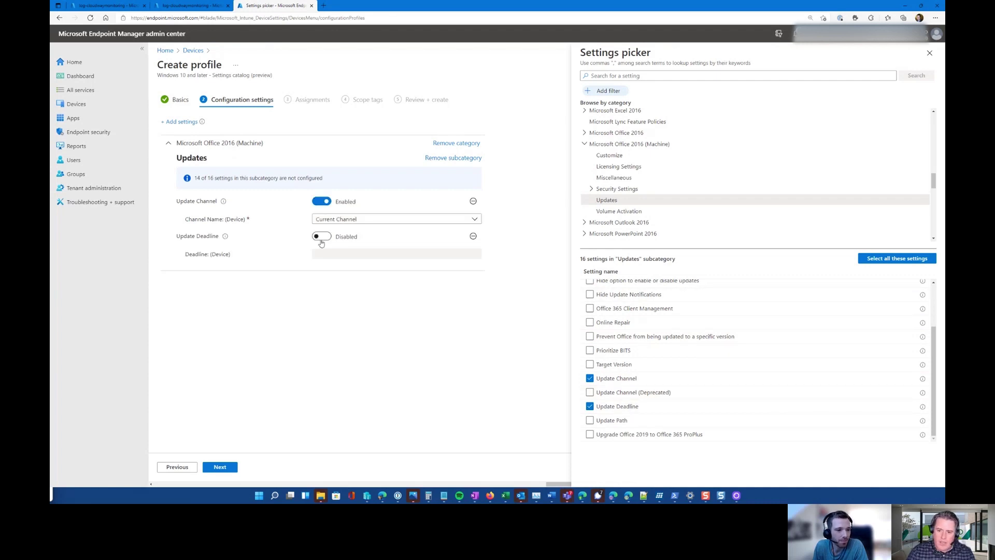
click(321, 237)
click(336, 220)
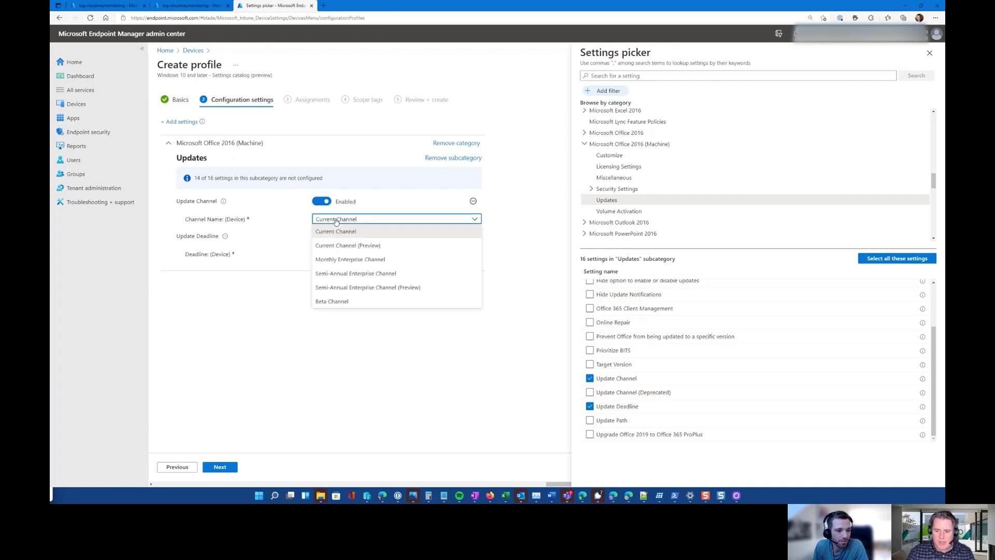
click(340, 259)
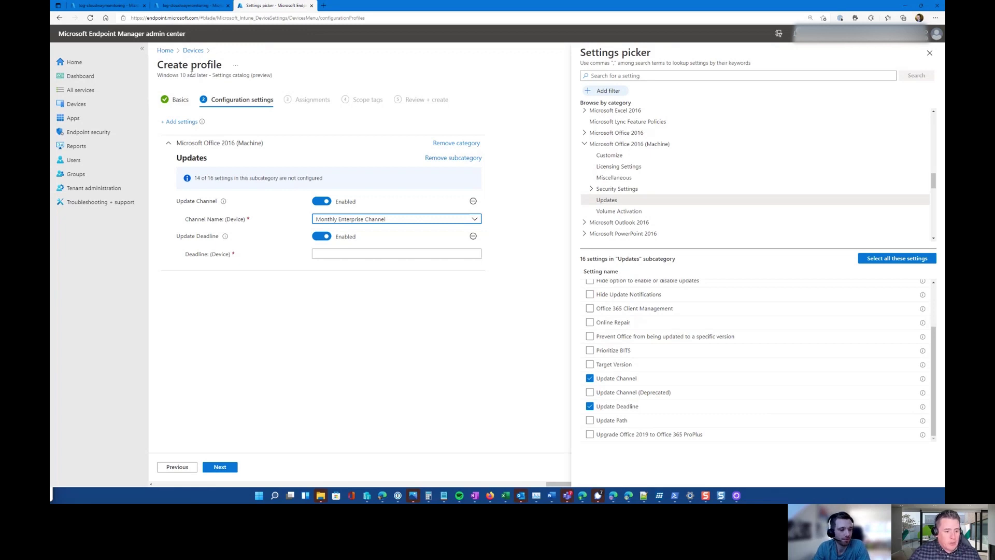
Leave the profile for the Apps area, discarding the unsaved edits, and open the list of Windows apps
click(73, 118)
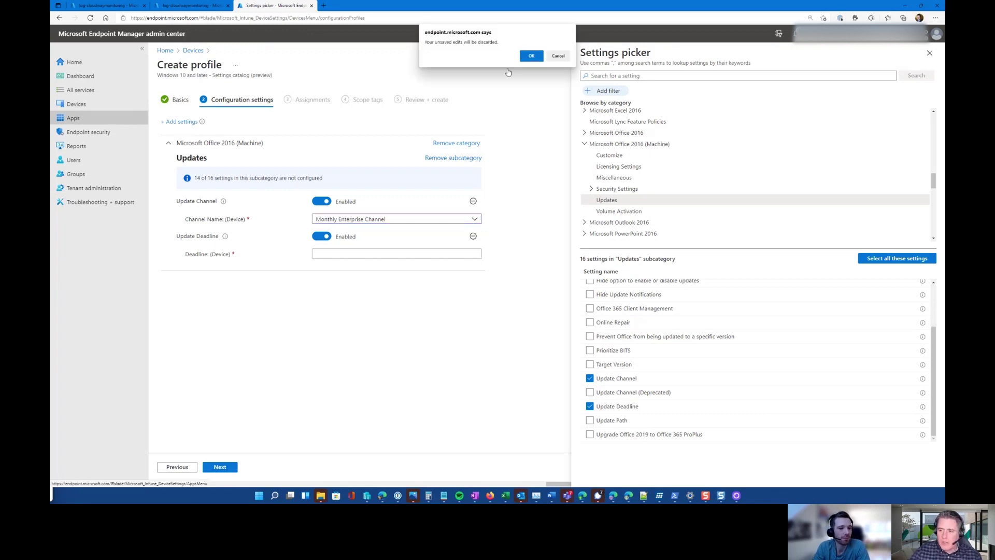
click(532, 56)
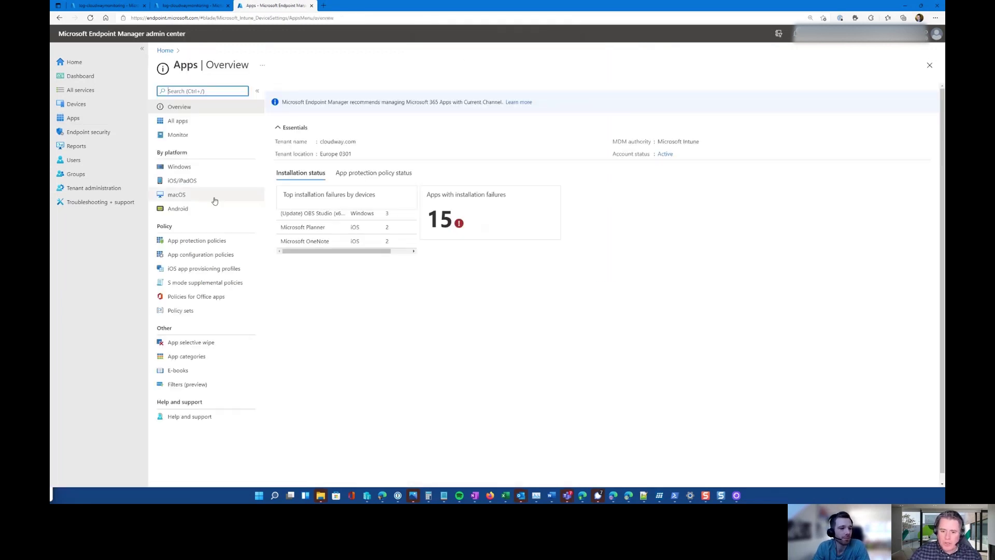
click(199, 166)
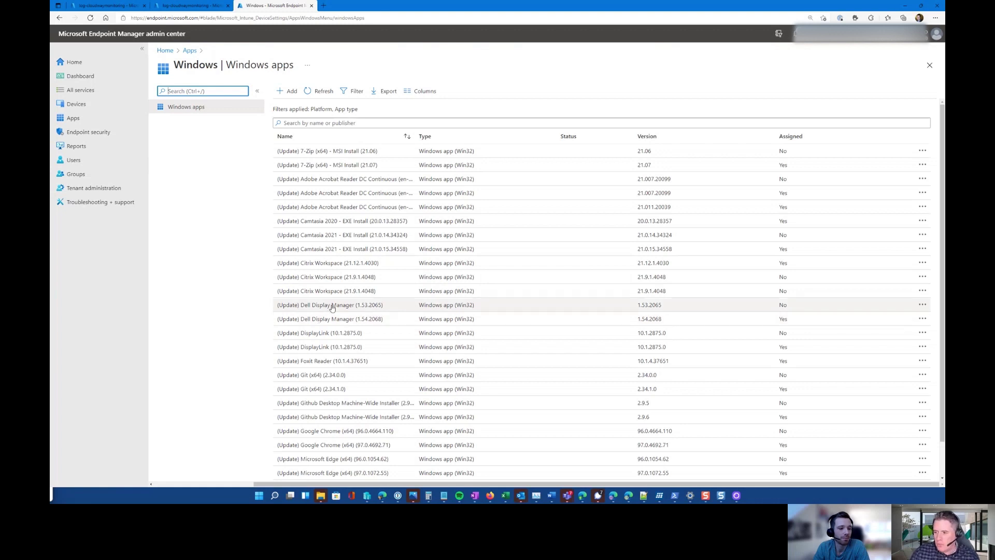
Search the Windows apps for teamviewer and open the overview of (Update) TeamViewer 15 (x64) - EXE Install (15.25.8)
click(304, 123)
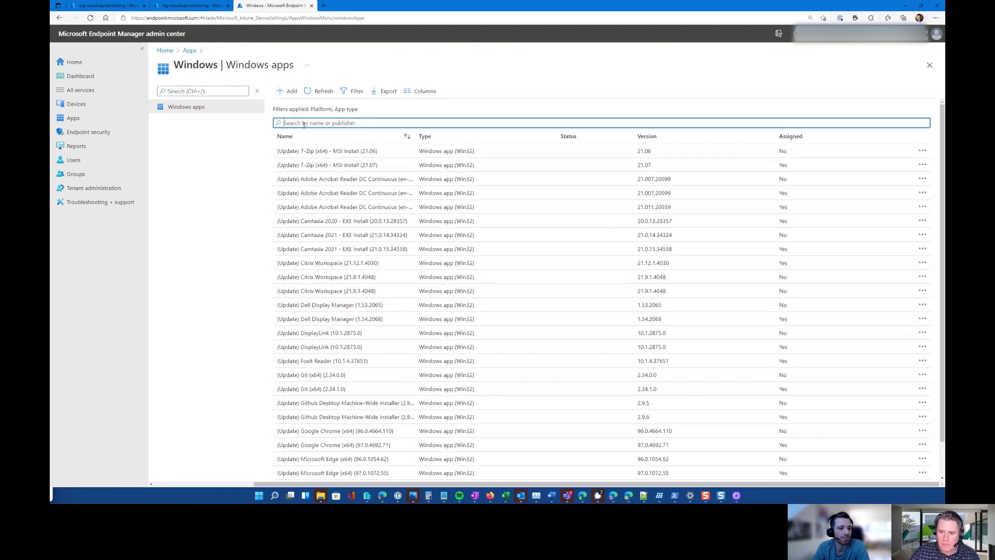
text(tea)
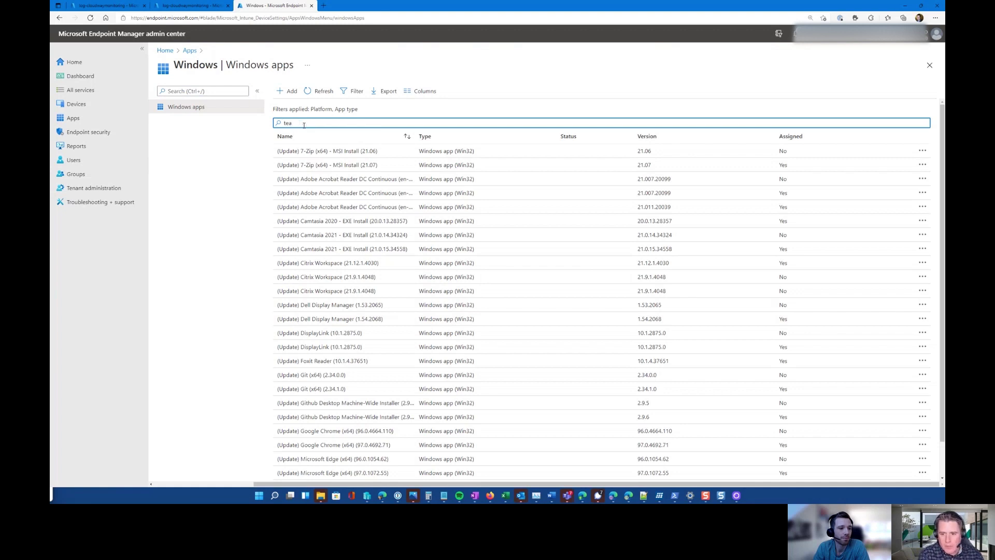
text(mviewer)
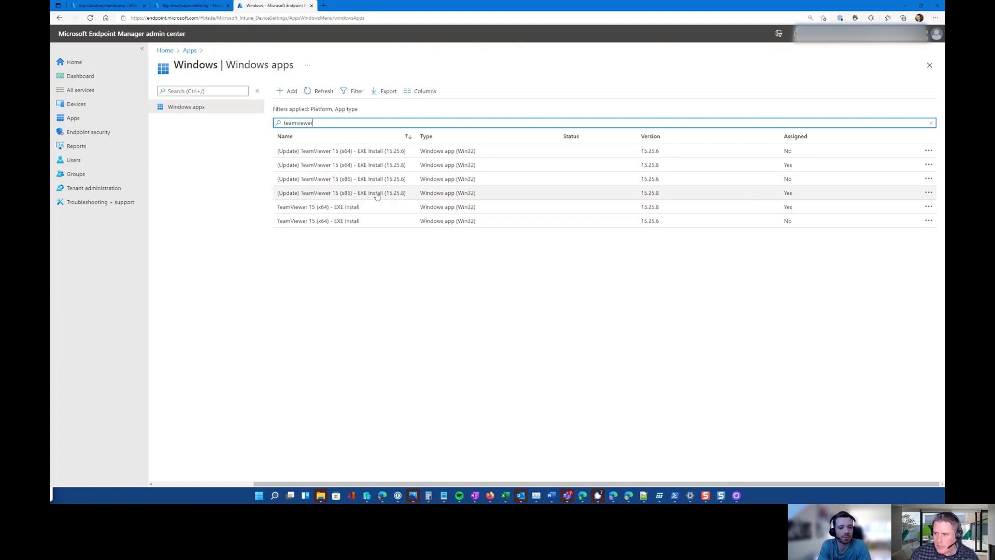
click(373, 166)
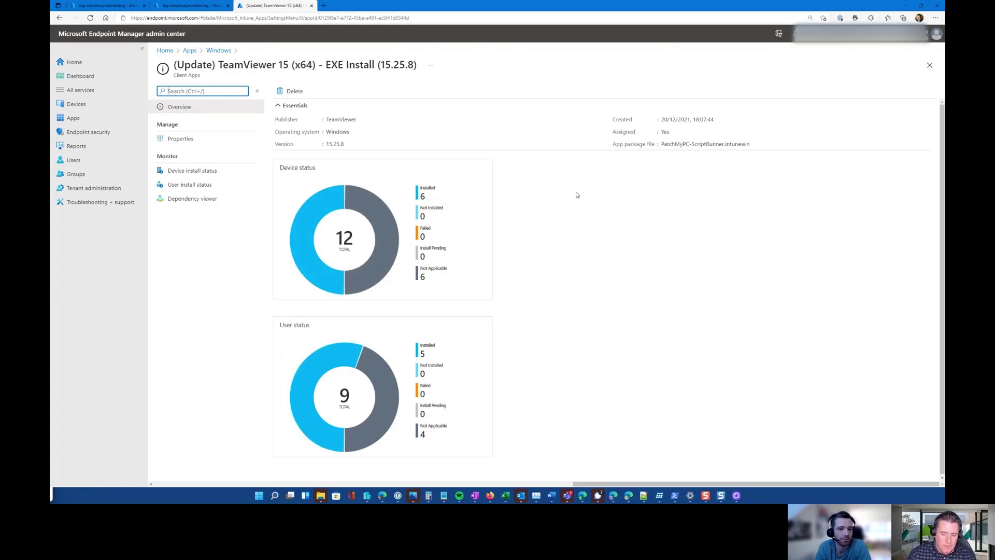
Return to the Log Analytics workspace's workbook gallery and open the Donut & List public template
click(123, 8)
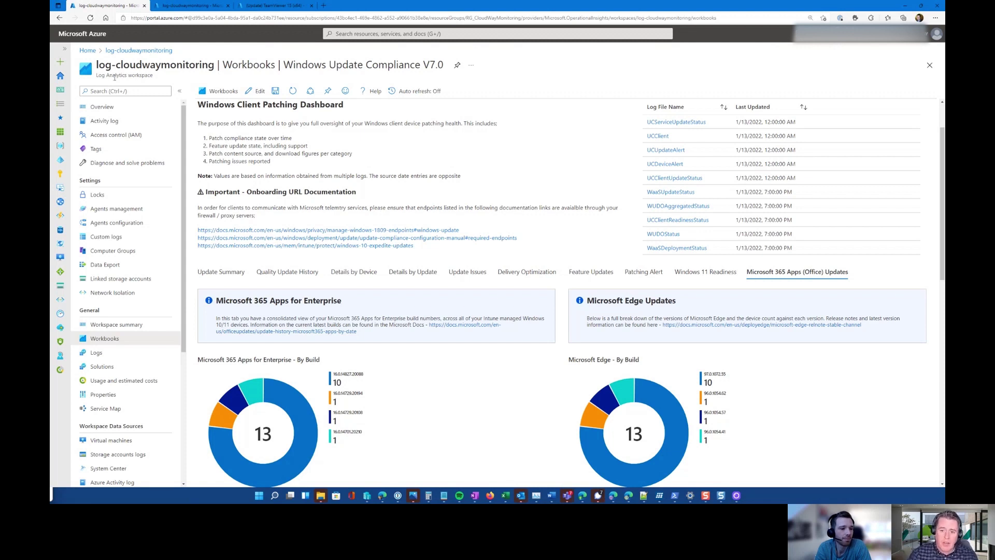
click(232, 92)
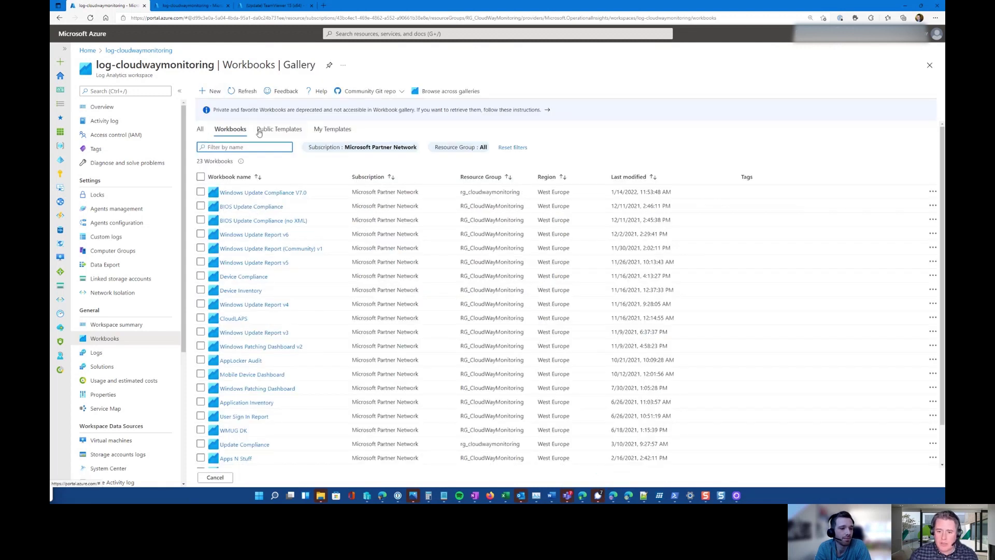
click(259, 132)
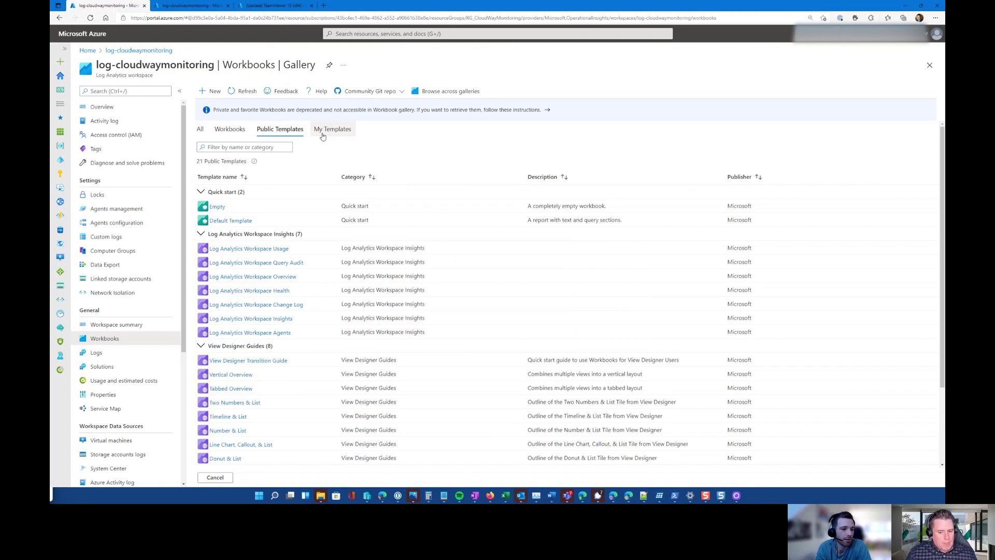
click(232, 459)
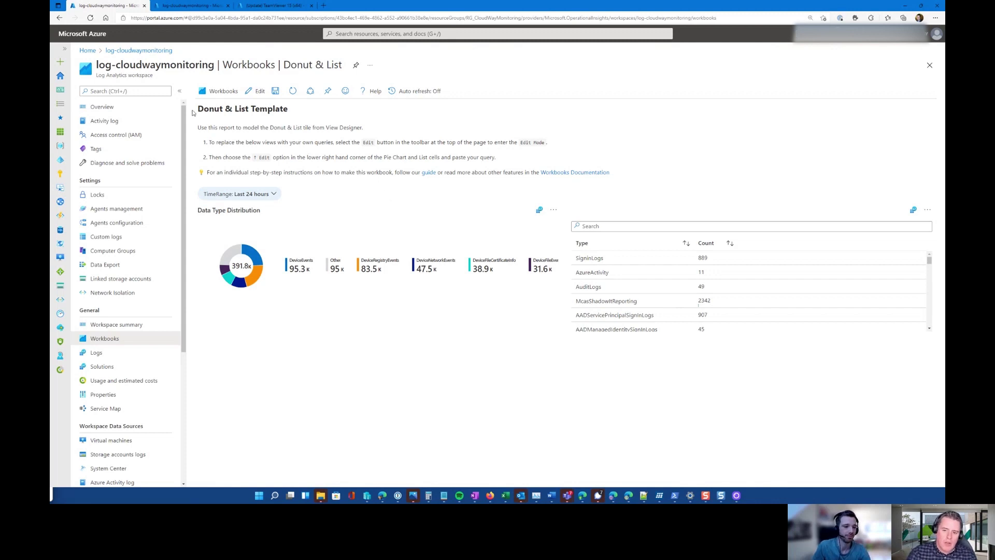
Return to the workbook gallery, list the saved workbooks and open BIOS Update Compliance
click(217, 92)
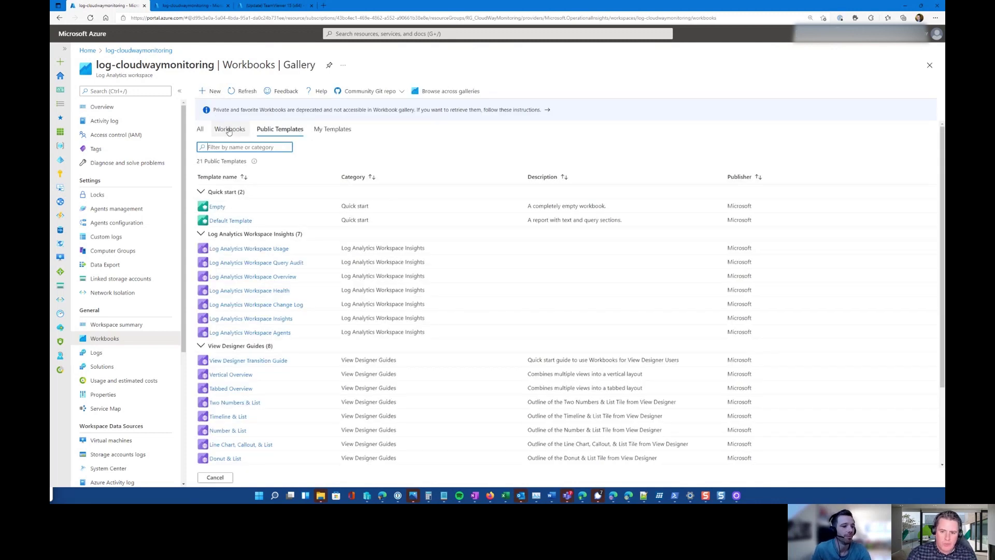
click(230, 129)
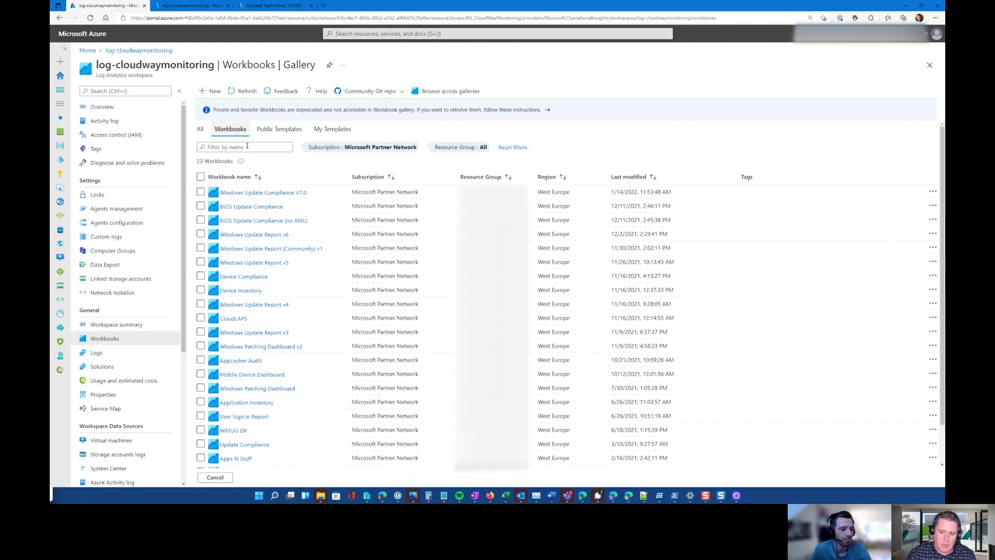
click(257, 206)
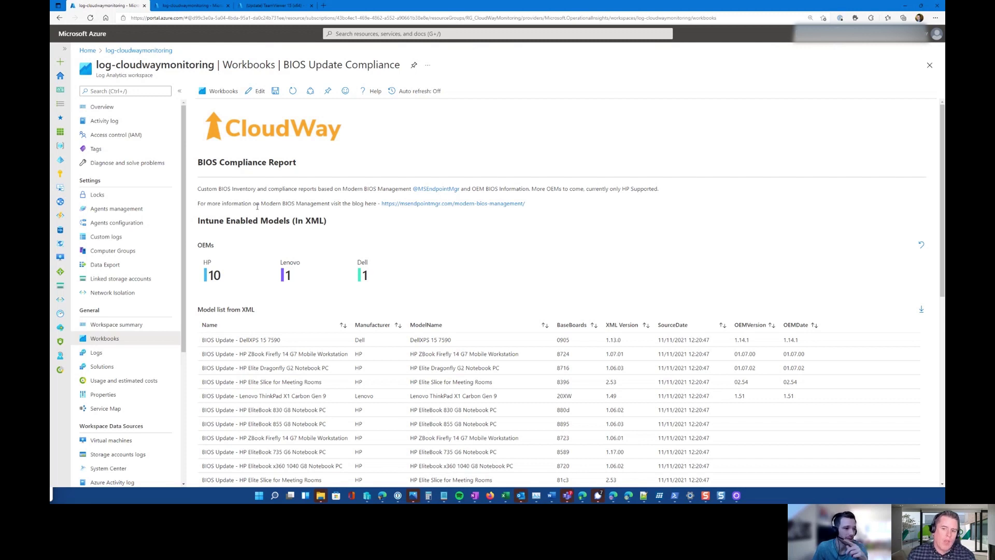
Switch from the BIOS report to the Device Compliance workbook through the gallery and look over its compliance summary
click(232, 97)
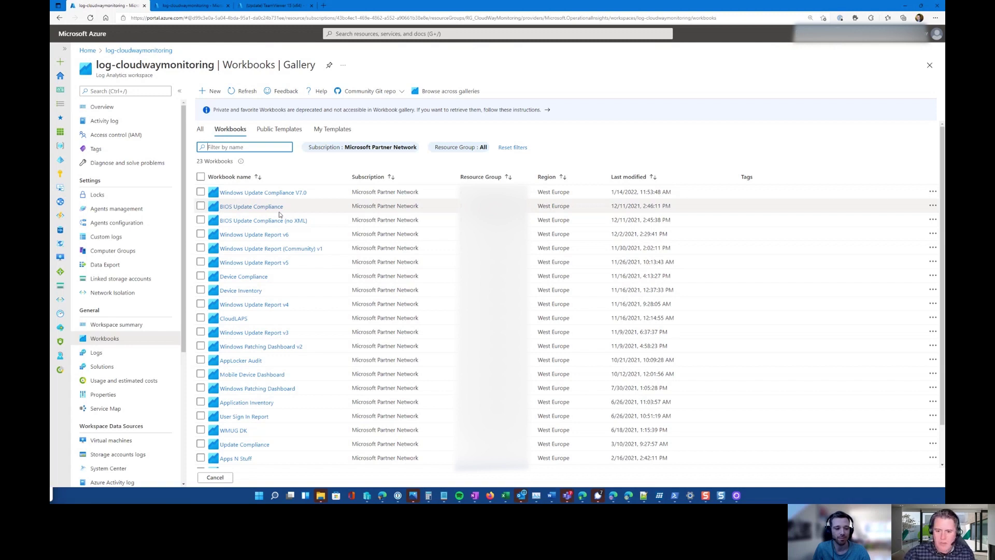
click(278, 208)
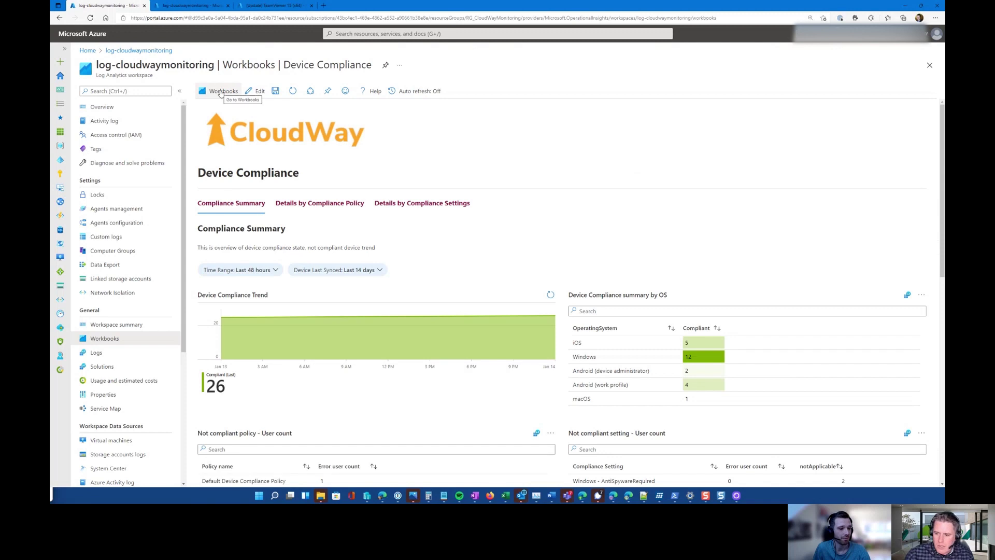
scroll(338, 229, down, 5)
scroll(337, 229, up, 5)
Go back to the gallery, open the Device Inventory workbook and review its hardware inventory, disk health and free storage sections
click(224, 90)
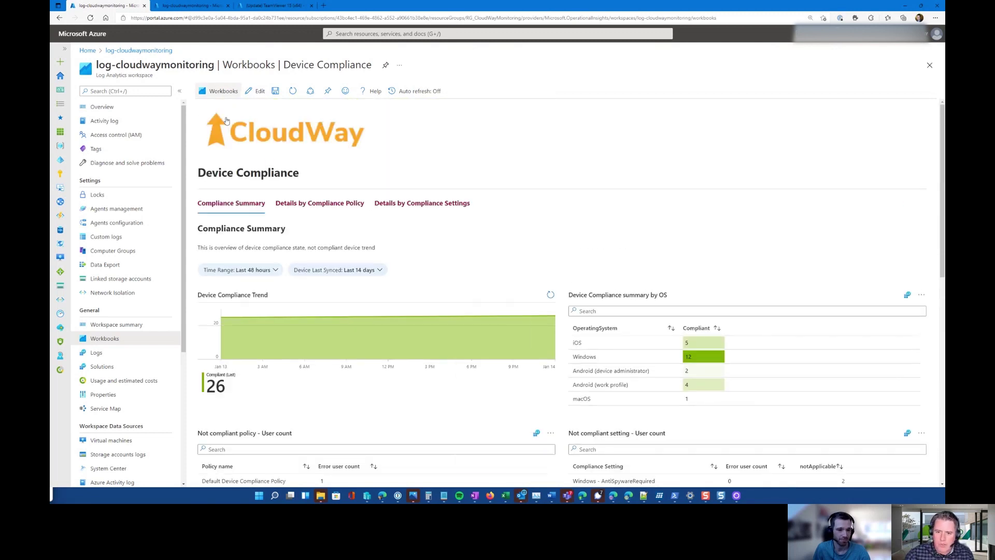
click(241, 291)
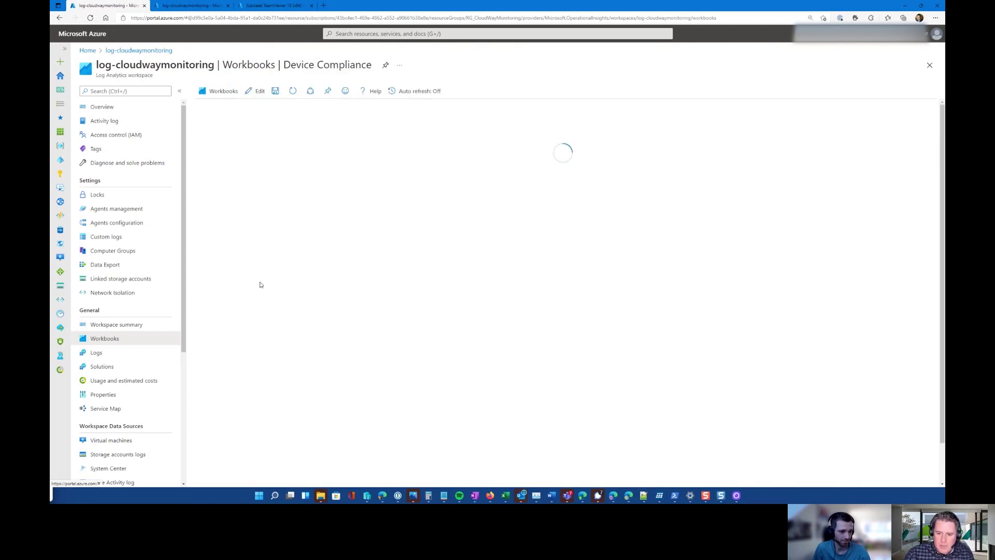
scroll(321, 260, down, 8)
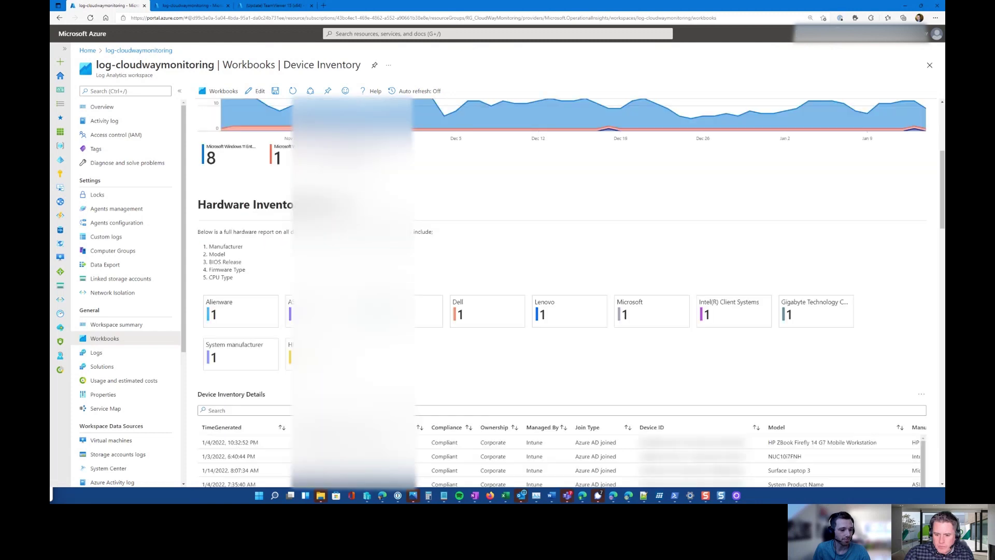
scroll(321, 263, down, 10)
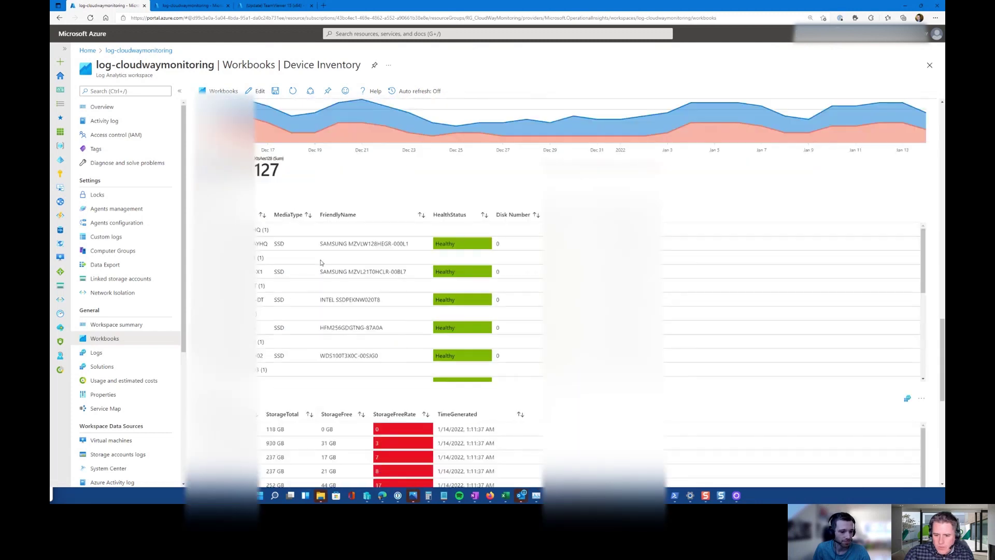
scroll(321, 263, down, 2)
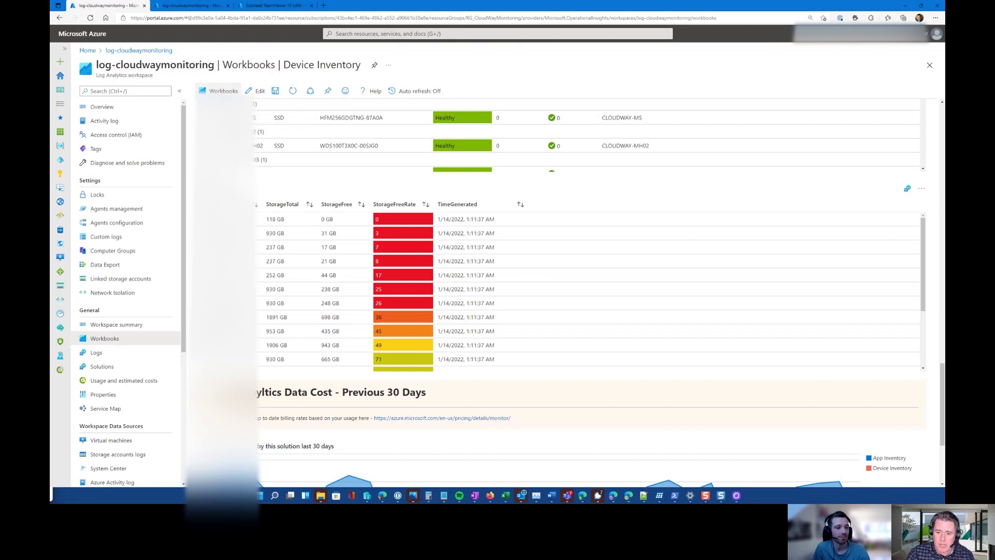
Return to the gallery and open the Windows Update Compliance V7.0 workbook
click(217, 91)
click(258, 194)
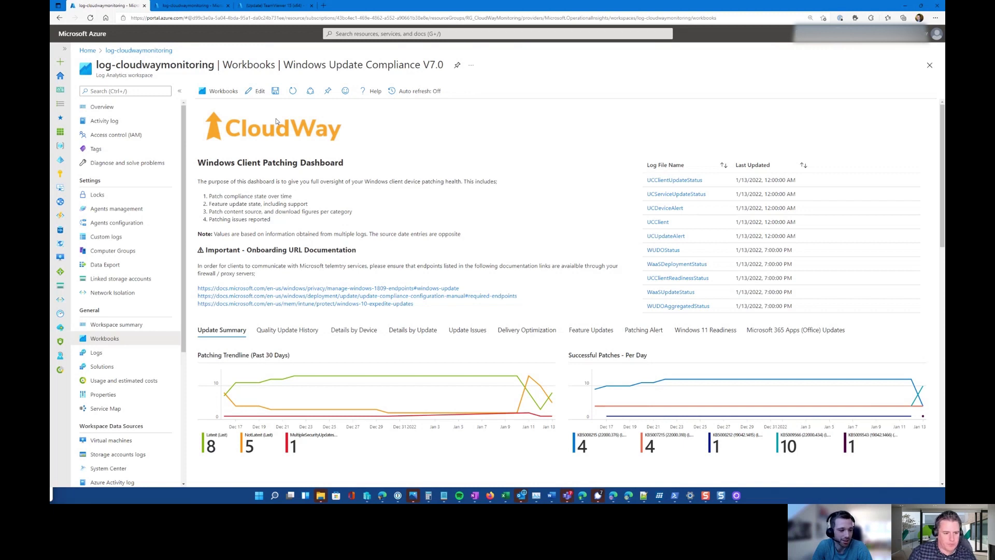
Open msendpointmgr.com in a new browser tab and search the site for "update"
click(324, 6)
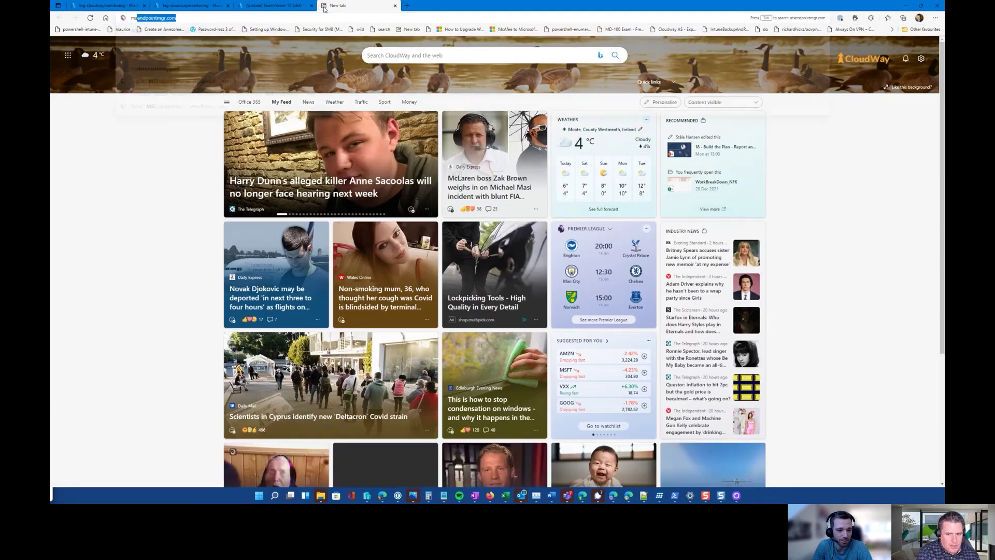
text(msendpointmgr.com)
key(Return)
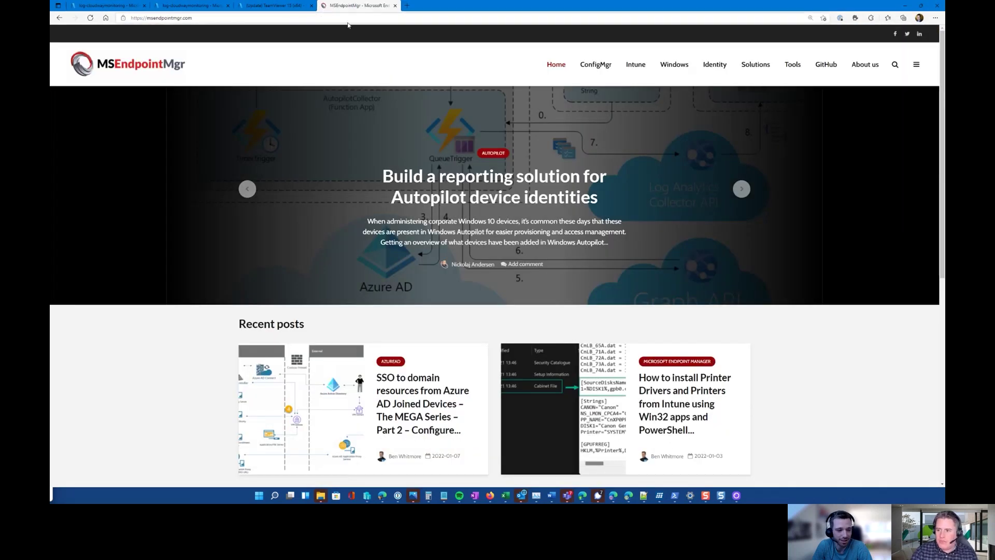
click(899, 63)
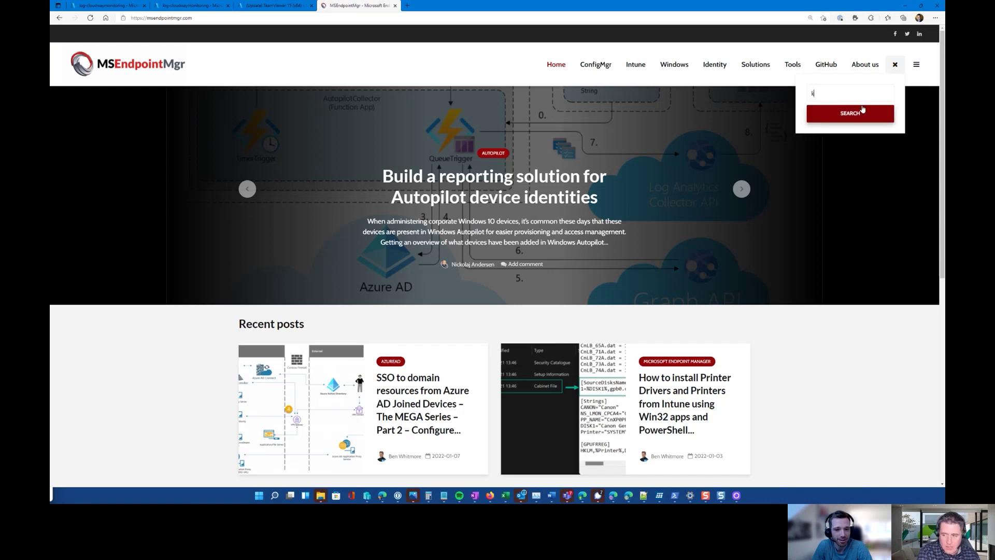
text(update)
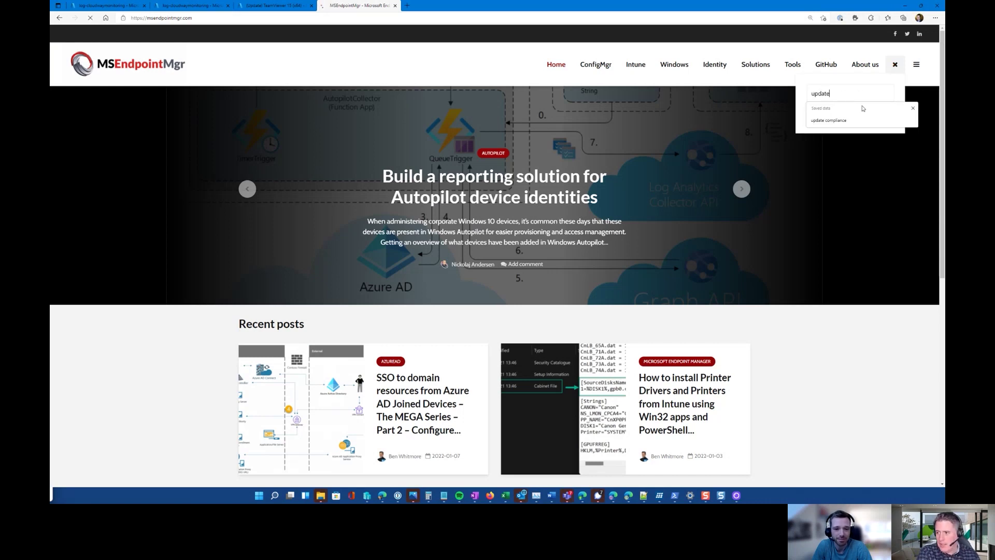
key(Return)
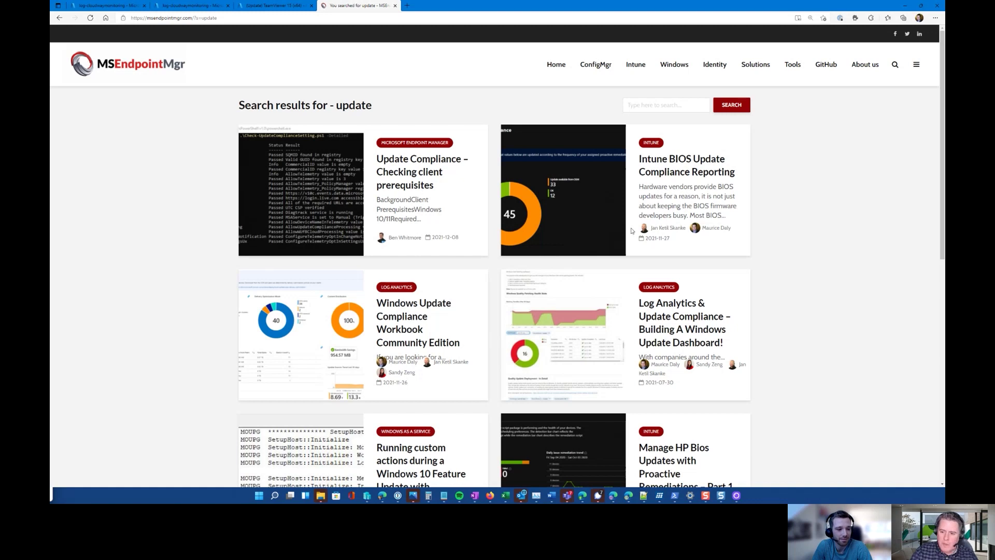
Open the Windows Update Compliance Workbook Community Edition article and look through its report list and sample dashboard screenshots
click(389, 334)
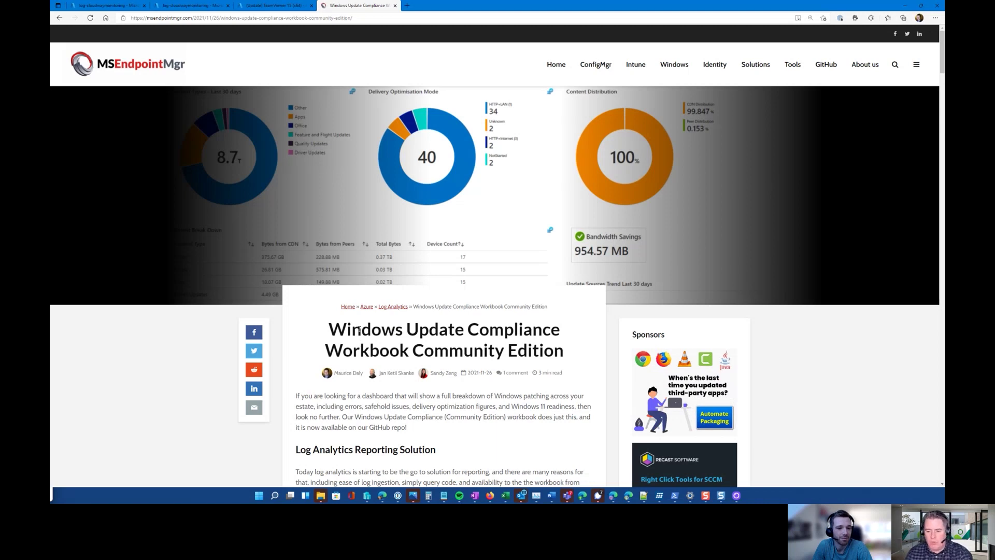
scroll(359, 329, down, 3)
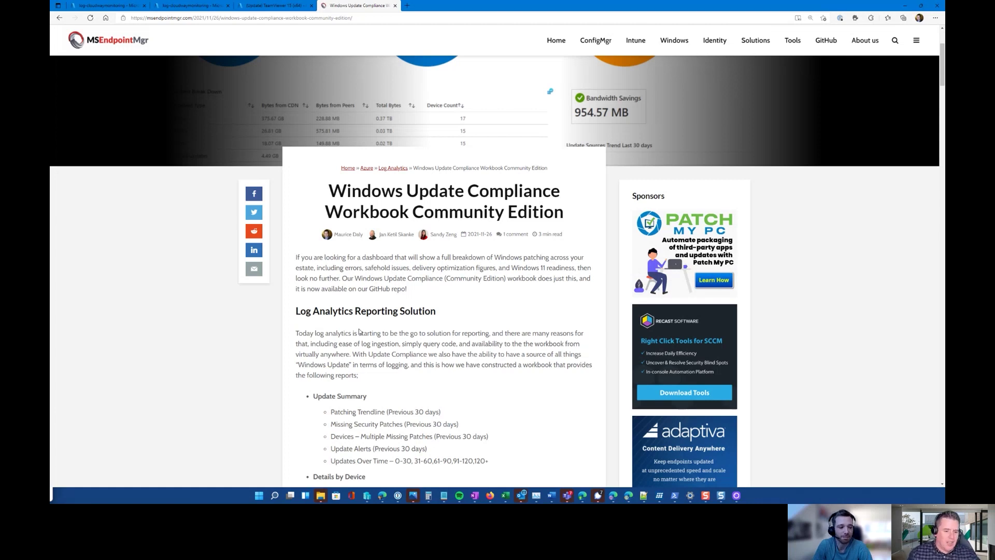
scroll(330, 437, down, 5)
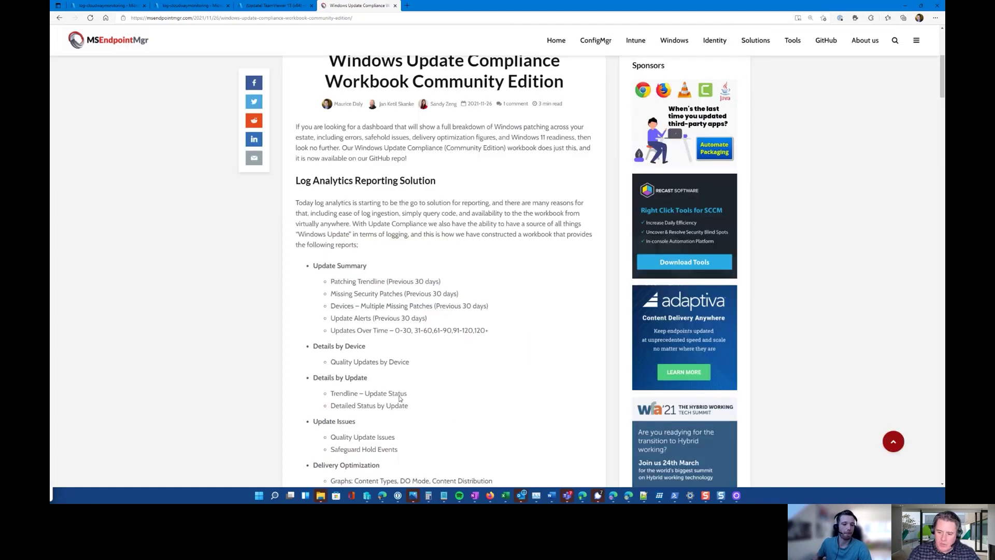
scroll(399, 399, down, 4)
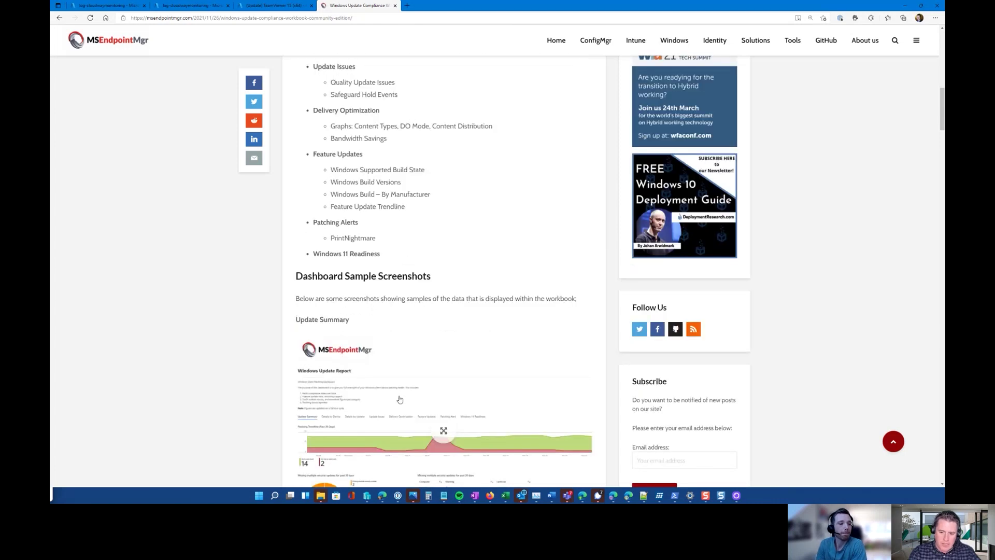
scroll(345, 318, down, 4)
scroll(222, 322, down, 2)
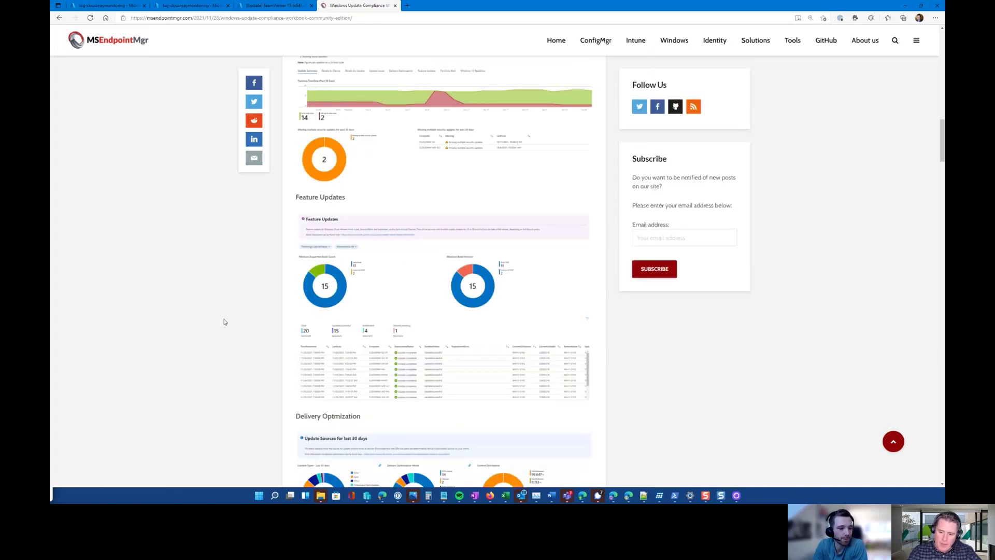
scroll(222, 321, up, 20)
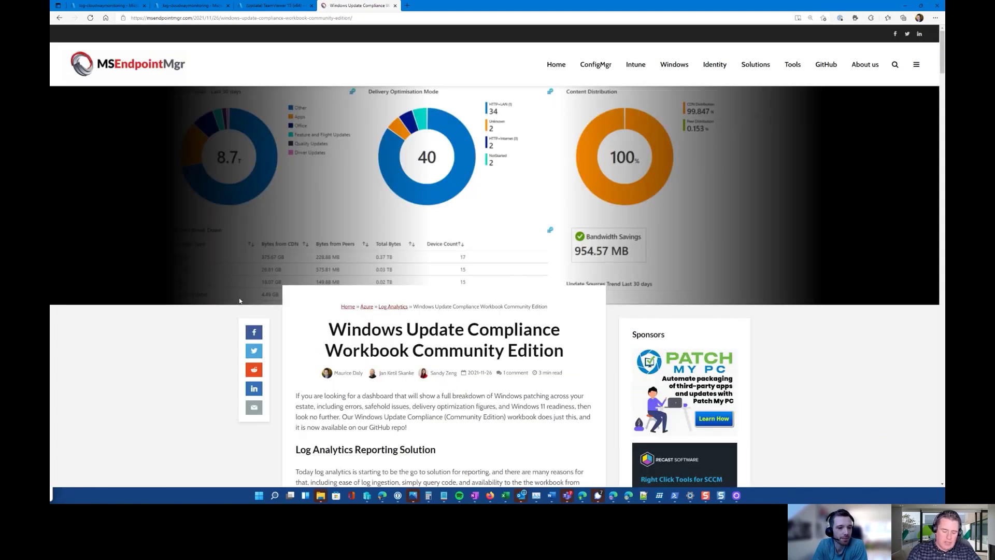